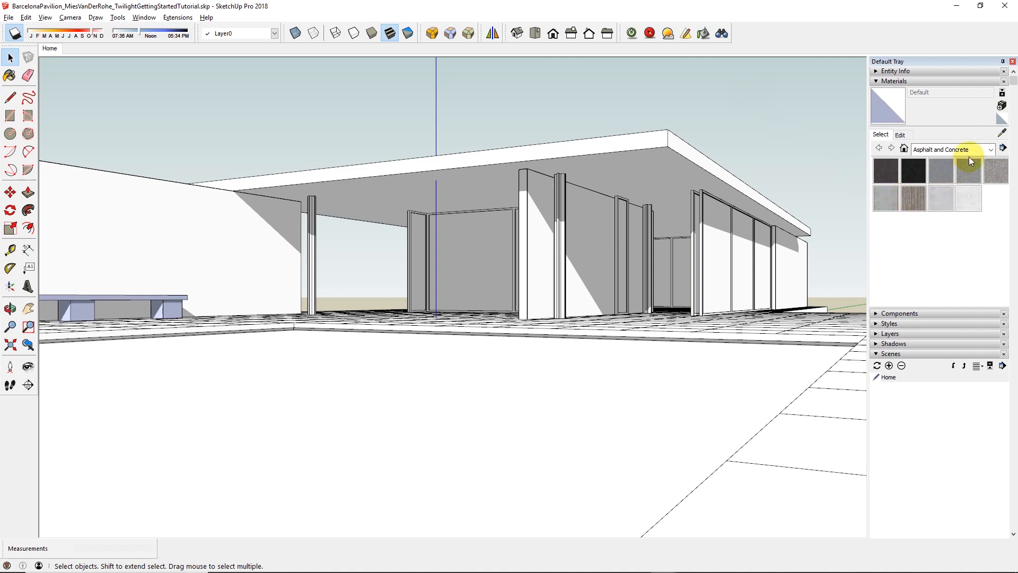
Step: Paint the paving beside the pool with Polished Concrete Old from the Asphalt and Concrete collection
{"action": "left_click", "coordinate": [981, 150]}
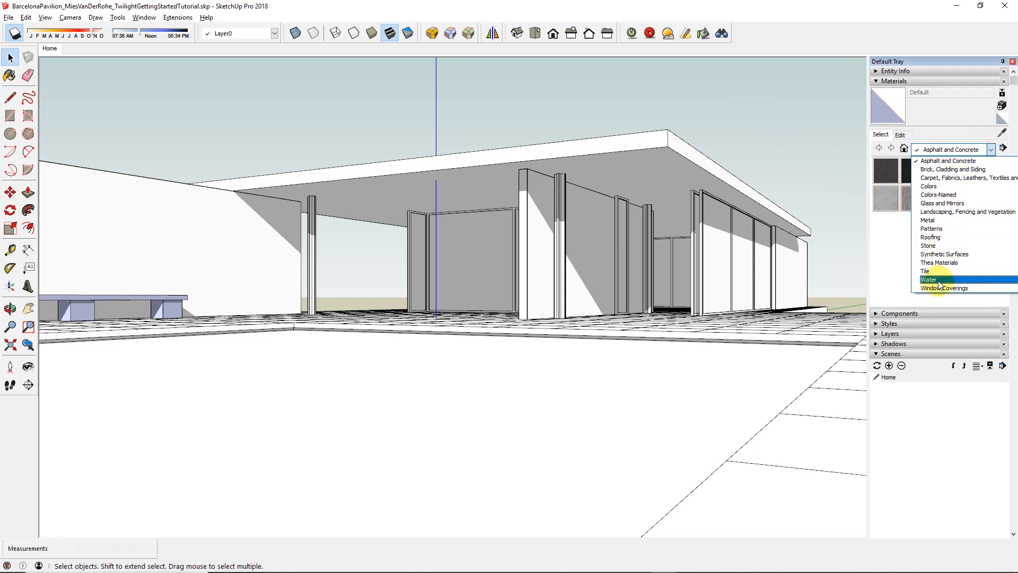
{"action": "left_click", "coordinate": [894, 244]}
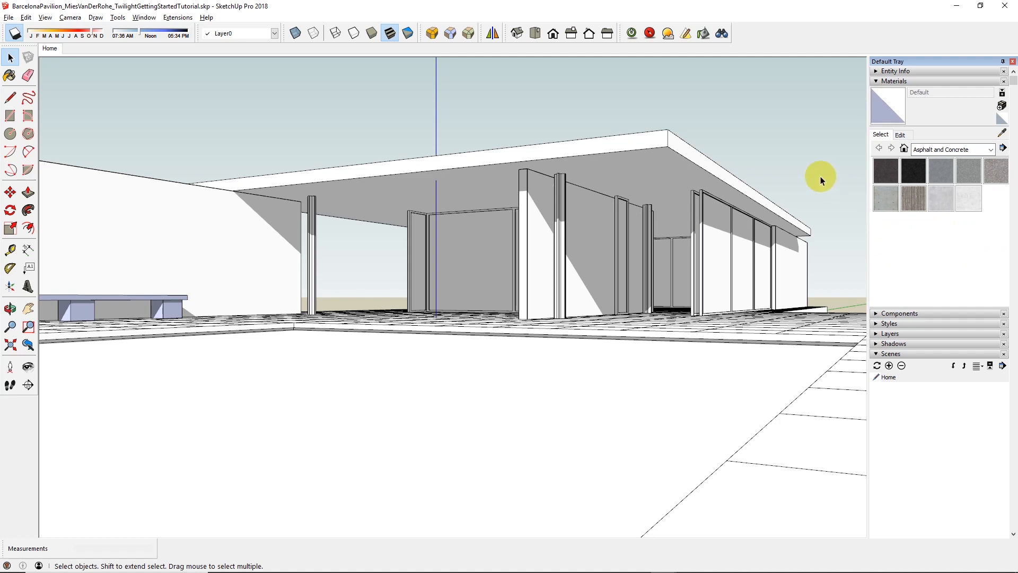
{"action": "left_click", "coordinate": [799, 160]}
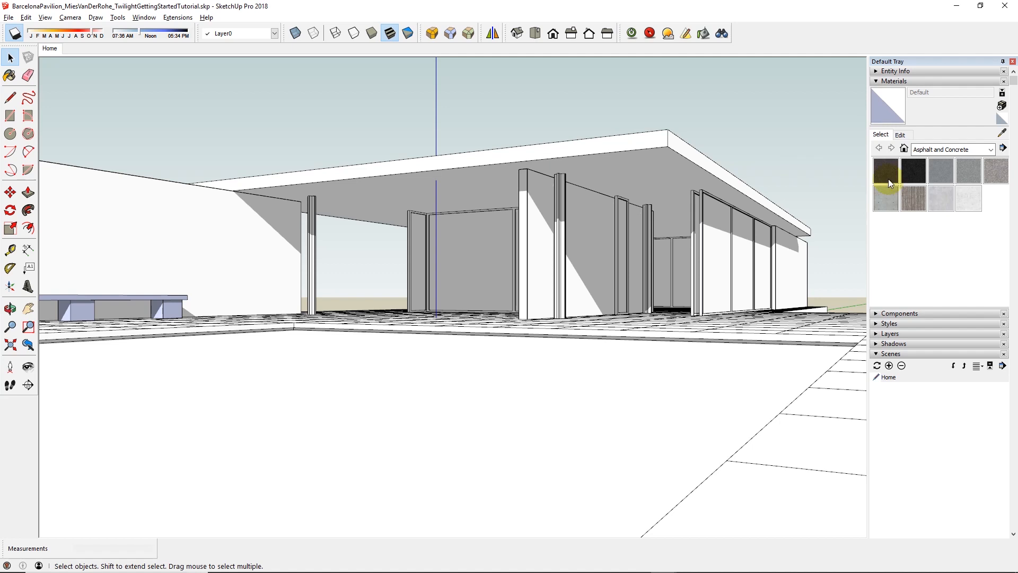
{"action": "left_click", "coordinate": [972, 206]}
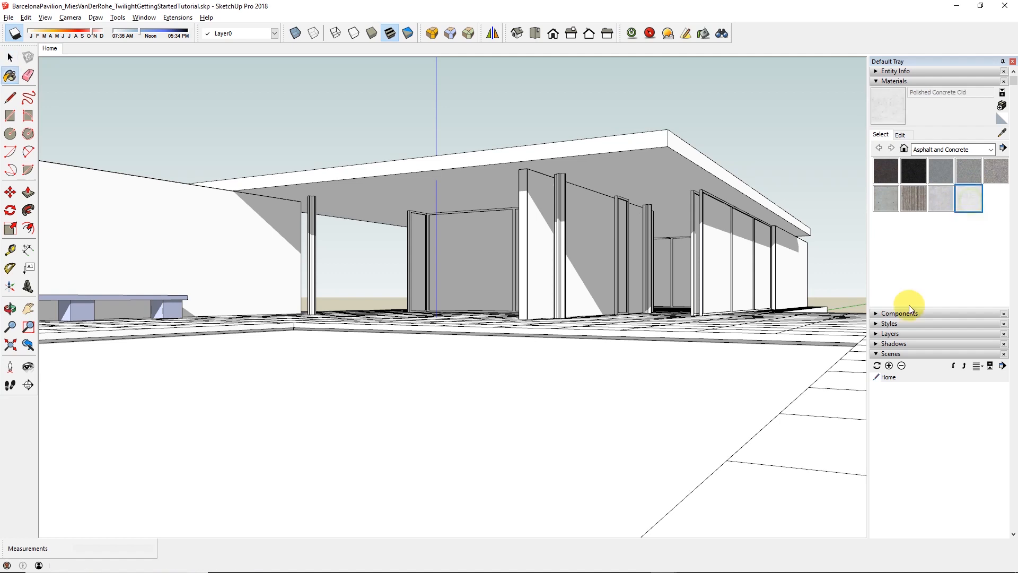
{"action": "left_click", "coordinate": [820, 395]}
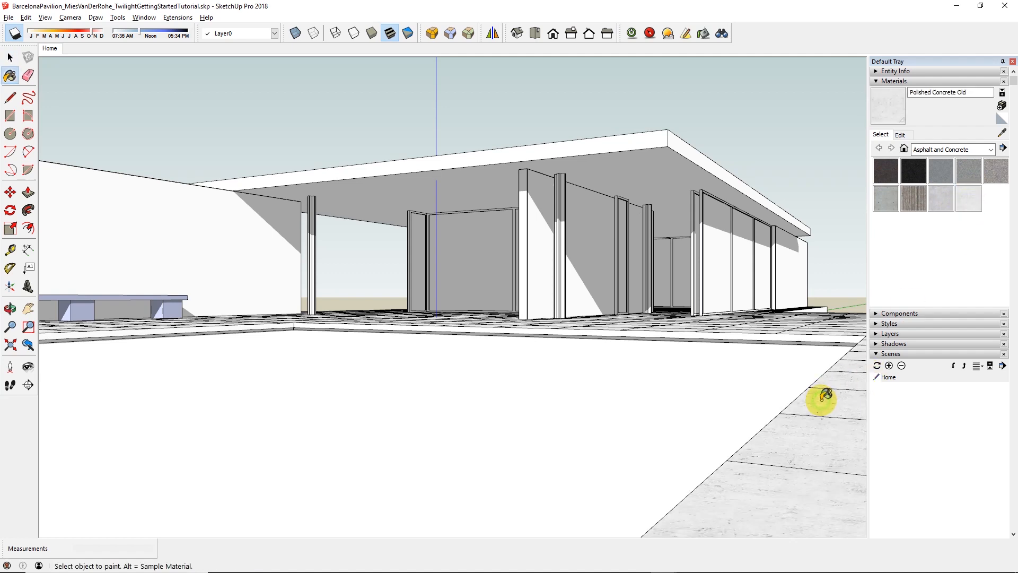
Step: Load the paving's Polished Concrete Old into the Twilight material editor and apply the Perfect Reflection Low template
{"action": "left_click", "coordinate": [705, 34]}
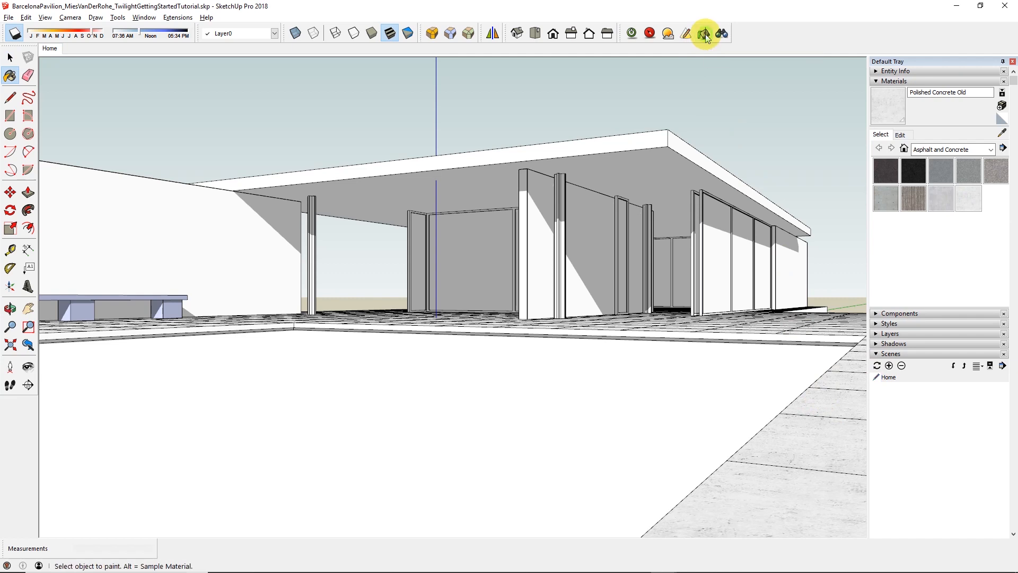
{"action": "left_click", "coordinate": [814, 434]}
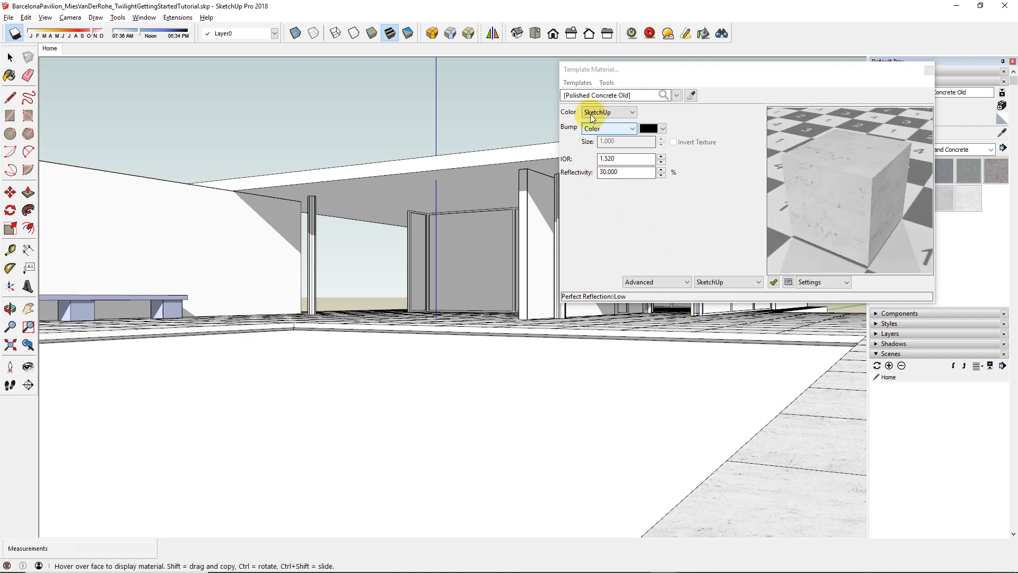
{"action": "left_click", "coordinate": [587, 84]}
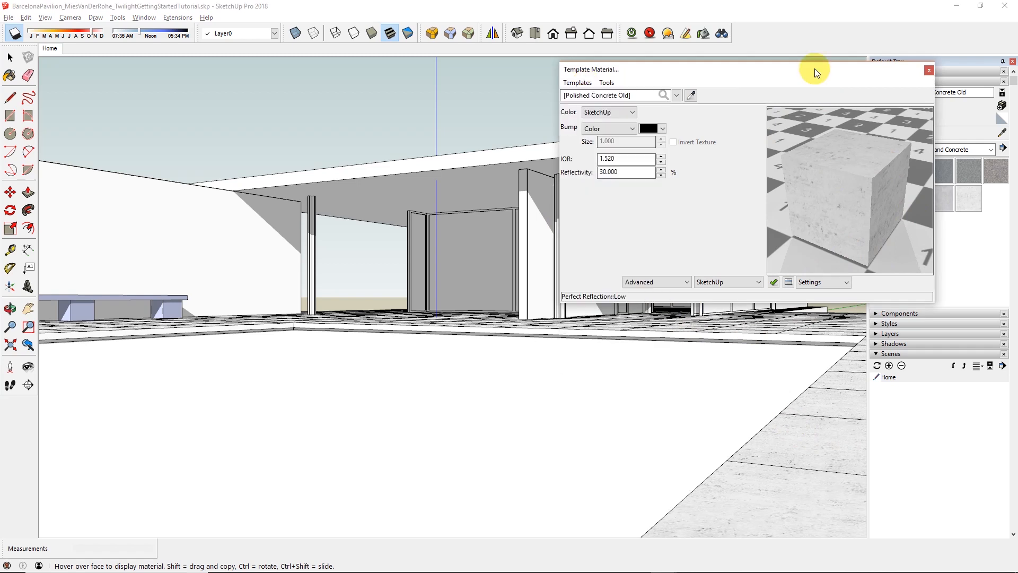
{"action": "left_click_drag", "start_coordinate": [814, 72], "coordinate": [672, 72]}
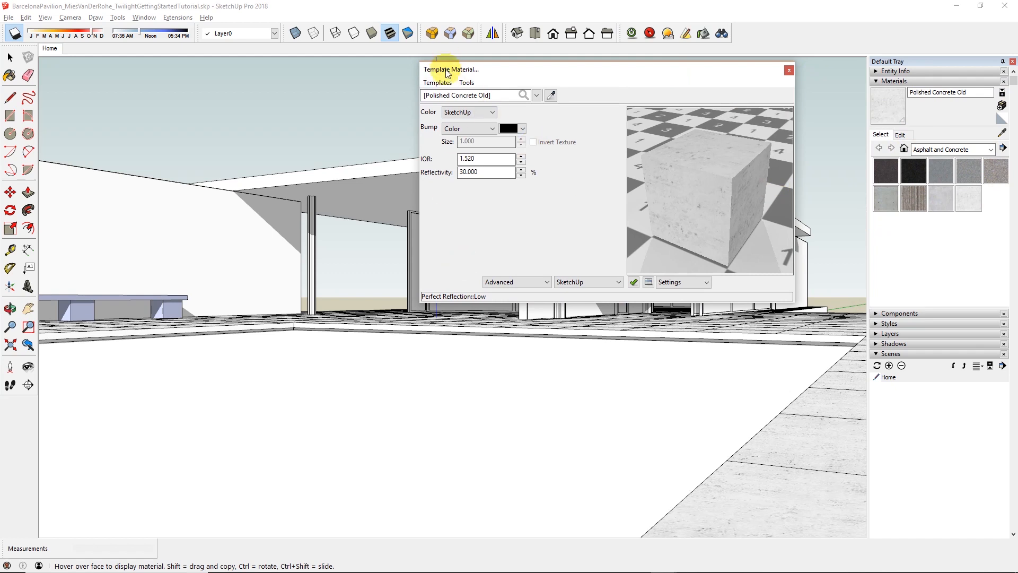
{"action": "left_click", "coordinate": [438, 82]}
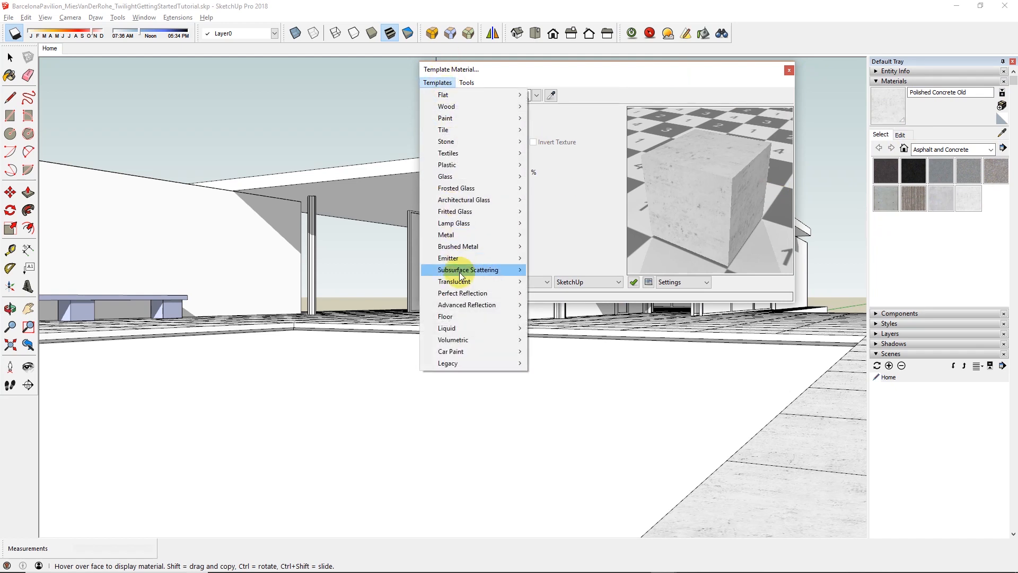
{"action": "mouse_move", "coordinate": [462, 293]}
{"action": "left_click", "coordinate": [559, 317]}
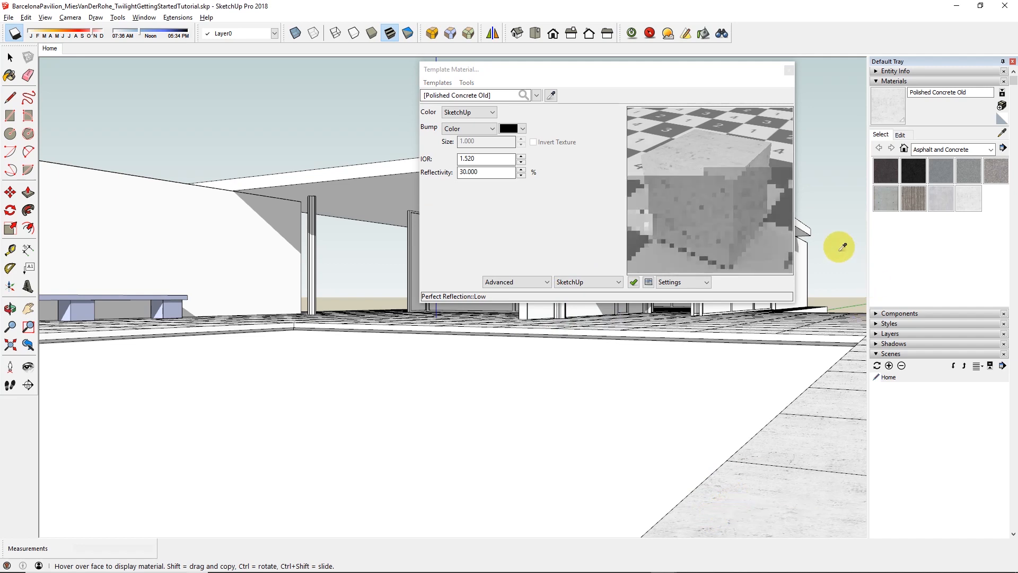
Step: Paint the pavilion's glazing panes with Translucent Glass Gray from the Glass and Mirrors collection
{"action": "left_click_drag", "start_coordinate": [700, 75], "coordinate": [394, 138]}
{"action": "left_click", "coordinate": [992, 149]}
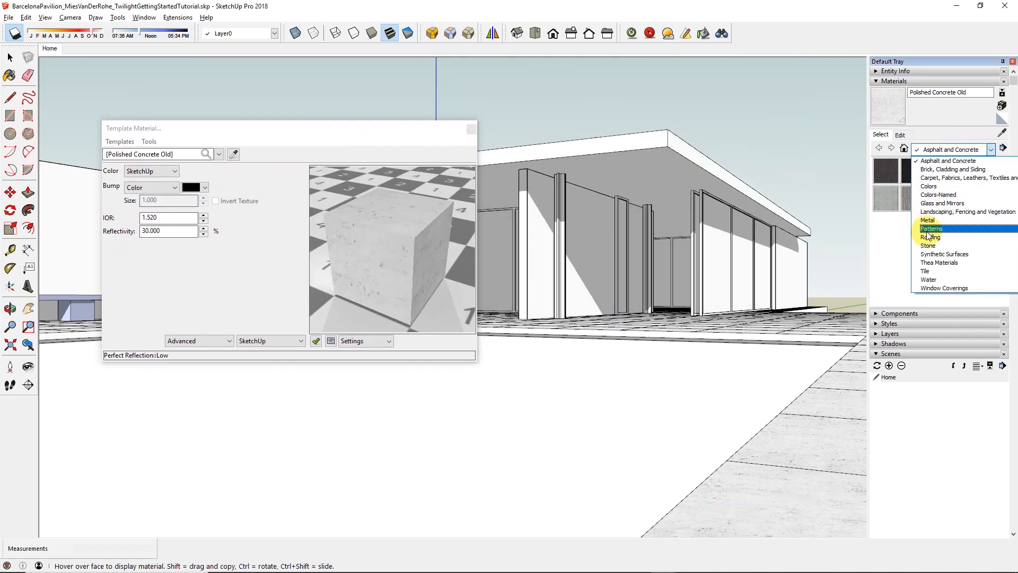
{"action": "left_click", "coordinate": [931, 204]}
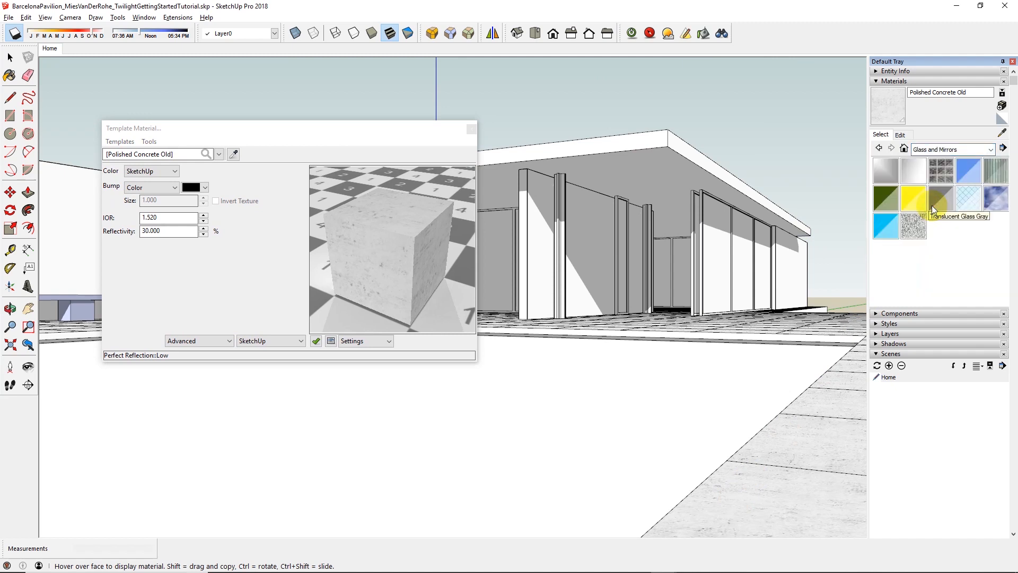
{"action": "left_click", "coordinate": [943, 203]}
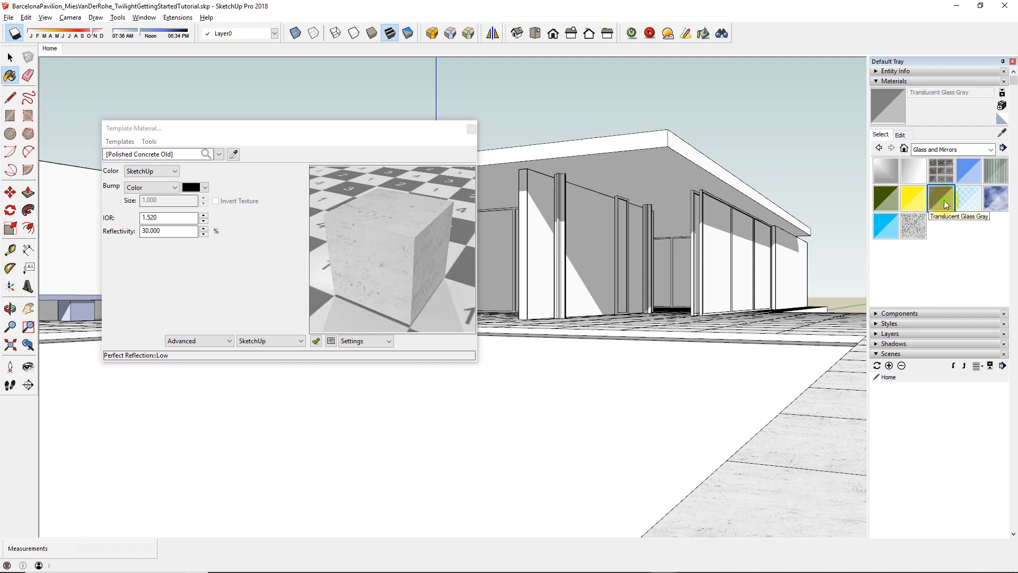
{"action": "left_click", "coordinate": [729, 261]}
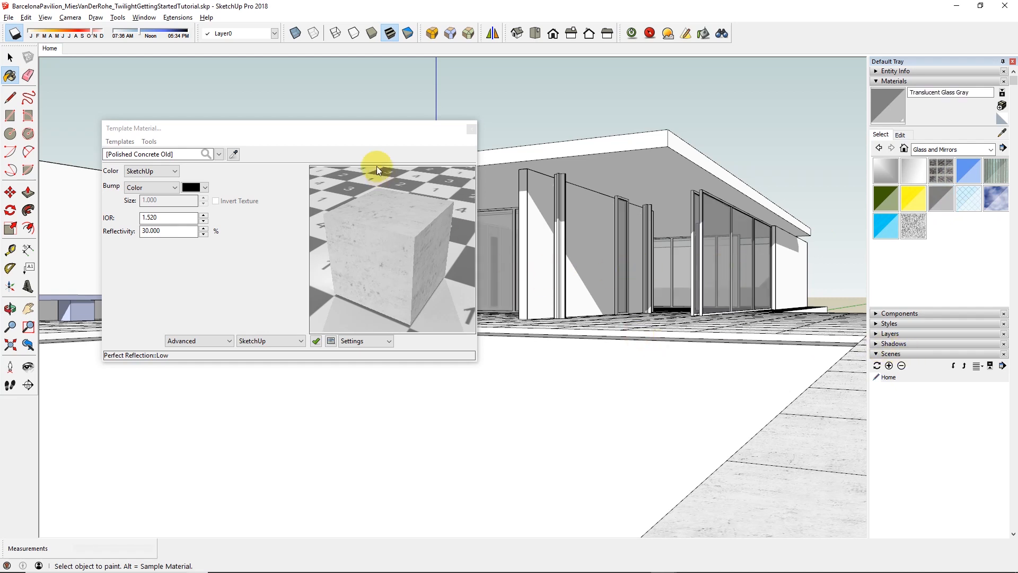
Step: Load the panes' Translucent Glass Gray into the Twilight material editor and apply the Architectural Glass Common template
{"action": "left_click_drag", "start_coordinate": [352, 131], "coordinate": [306, 75]}
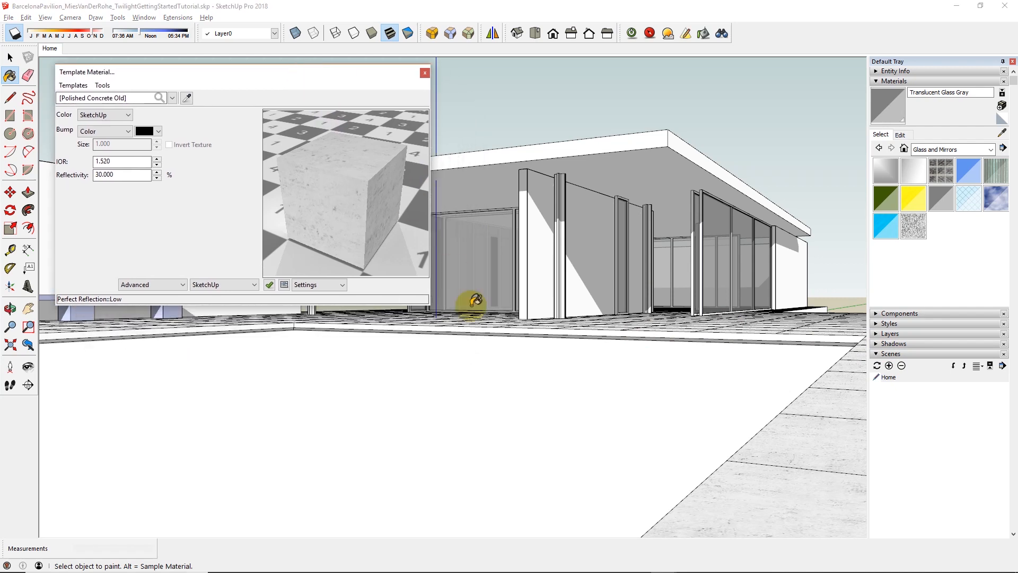
{"action": "left_click", "coordinate": [187, 98]}
{"action": "left_click", "coordinate": [716, 266]}
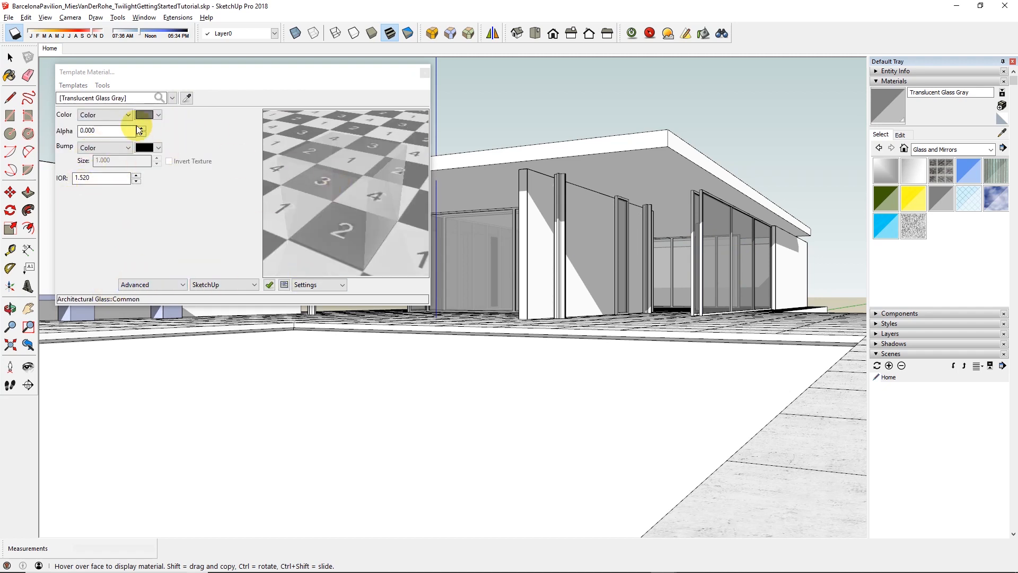
{"action": "left_click", "coordinate": [74, 86]}
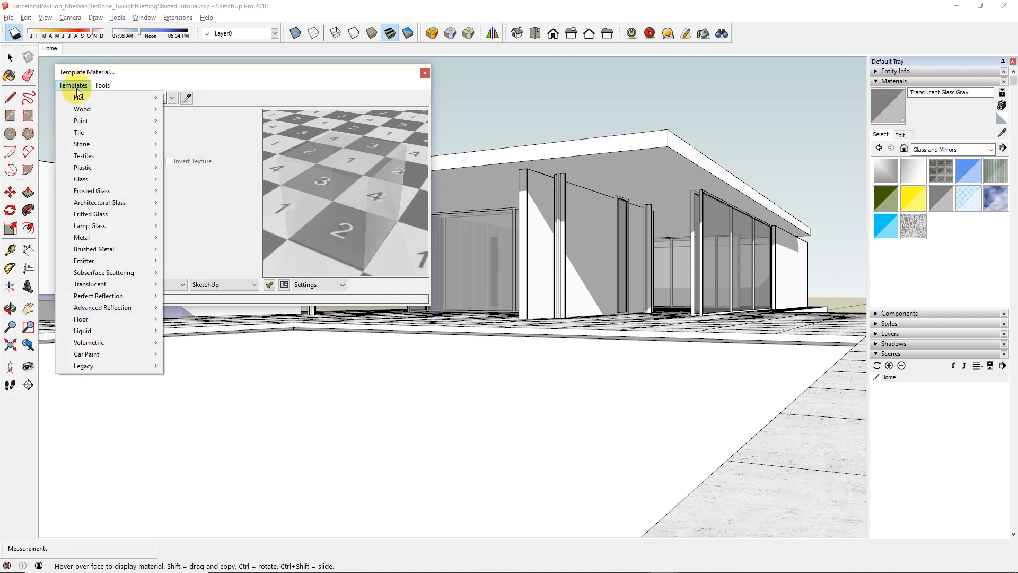
{"action": "mouse_move", "coordinate": [110, 195]}
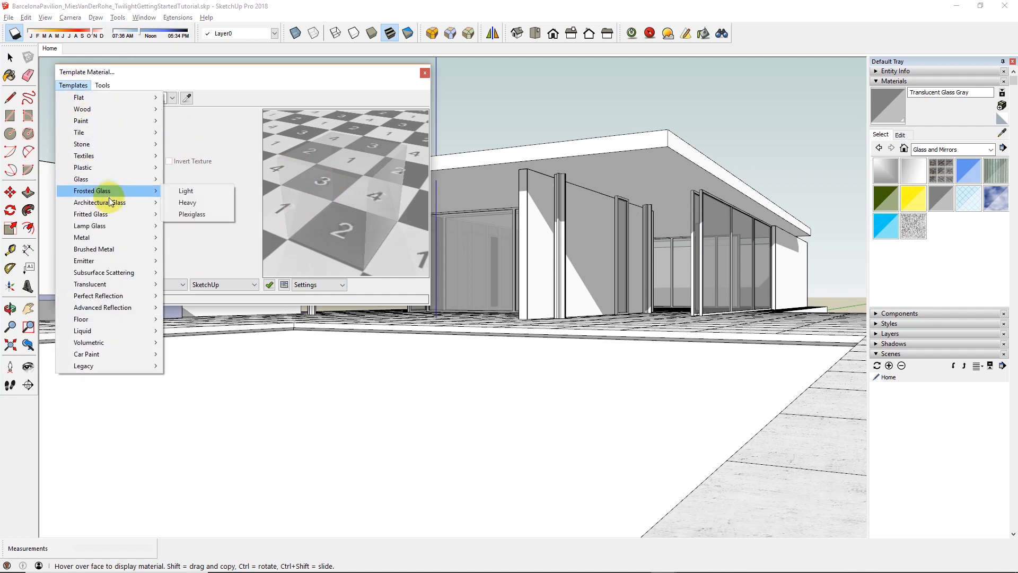
{"action": "left_click", "coordinate": [239, 211]}
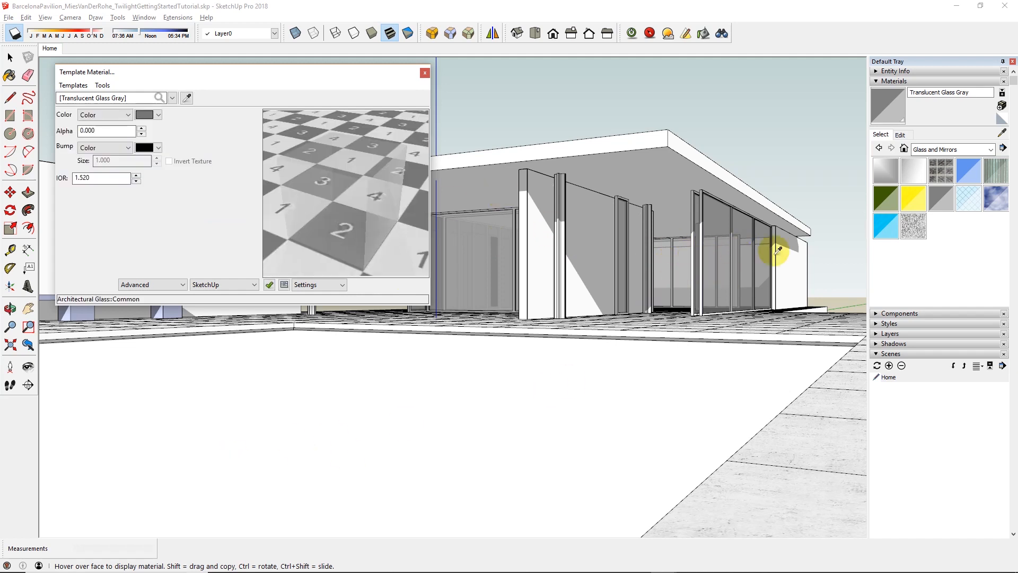
Step: Paint the pool's water surface with the Water Pool material from the Water collection
{"action": "left_click", "coordinate": [950, 149]}
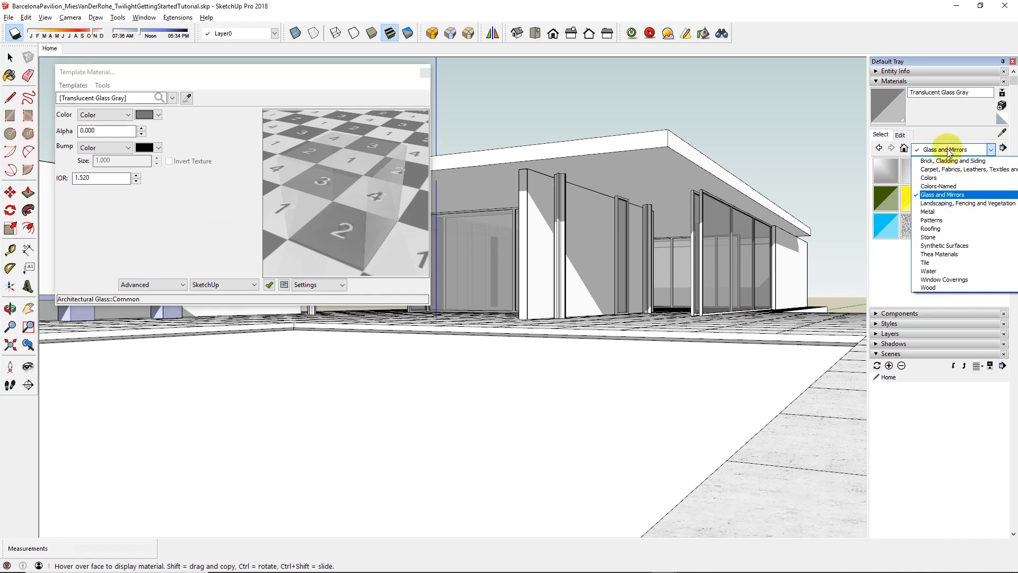
{"action": "left_click", "coordinate": [943, 271]}
{"action": "left_click", "coordinate": [969, 172]}
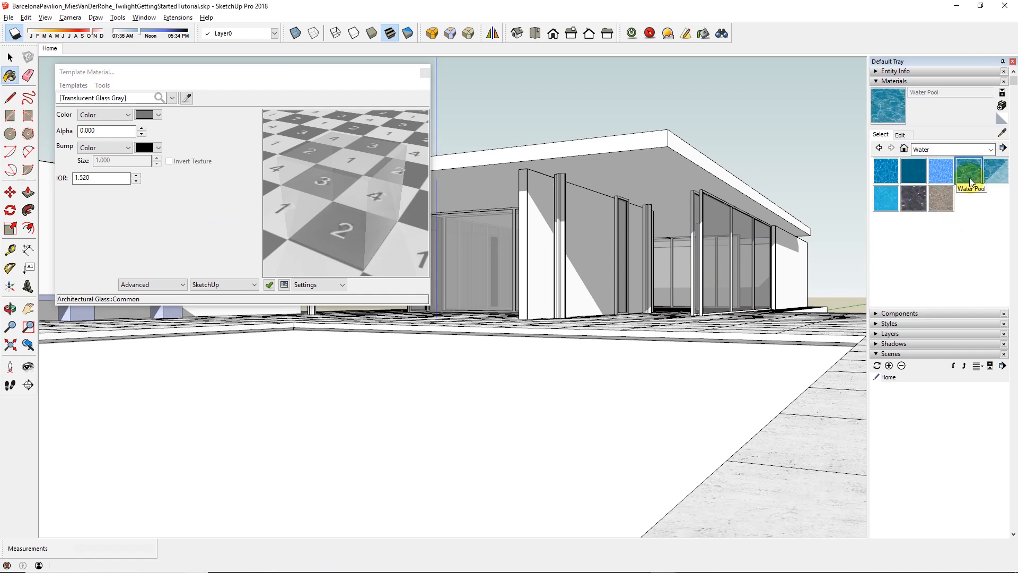
{"action": "left_click", "coordinate": [560, 388]}
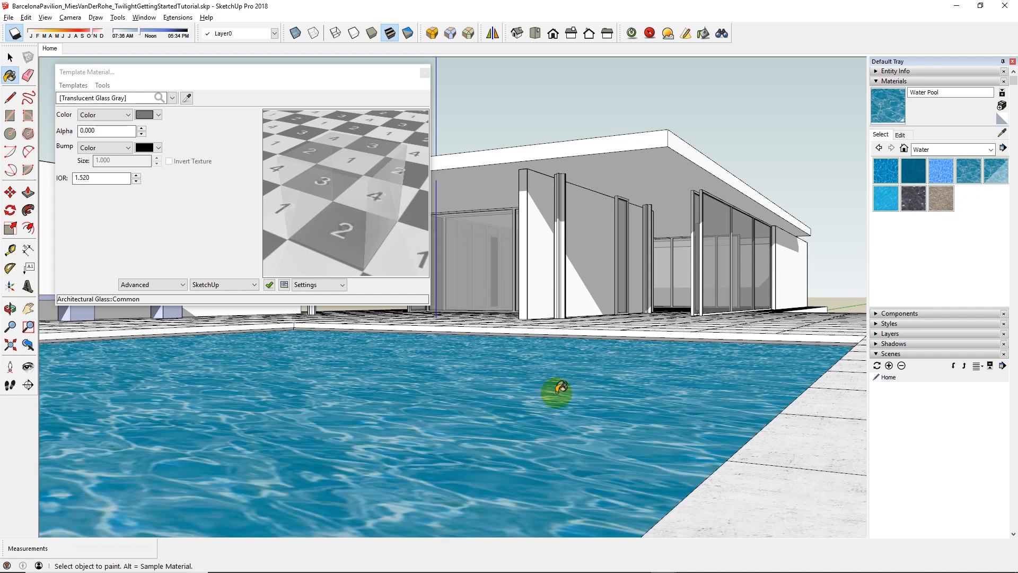
Step: Paint the pool floor beneath the water surface with Groundcover River Rock 4 inch from the Landscaping, Fencing and Vegetation collection
{"action": "mouse_move", "coordinate": [554, 391]}
{"action": "middle_mouse_down"}
{"action": "mouse_move", "coordinate": [609, 368]}
{"action": "mouse_move", "coordinate": [664, 280]}
{"action": "middle_mouse_up"}
{"action": "left_click", "coordinate": [953, 149]}
{"action": "left_click", "coordinate": [950, 207]}
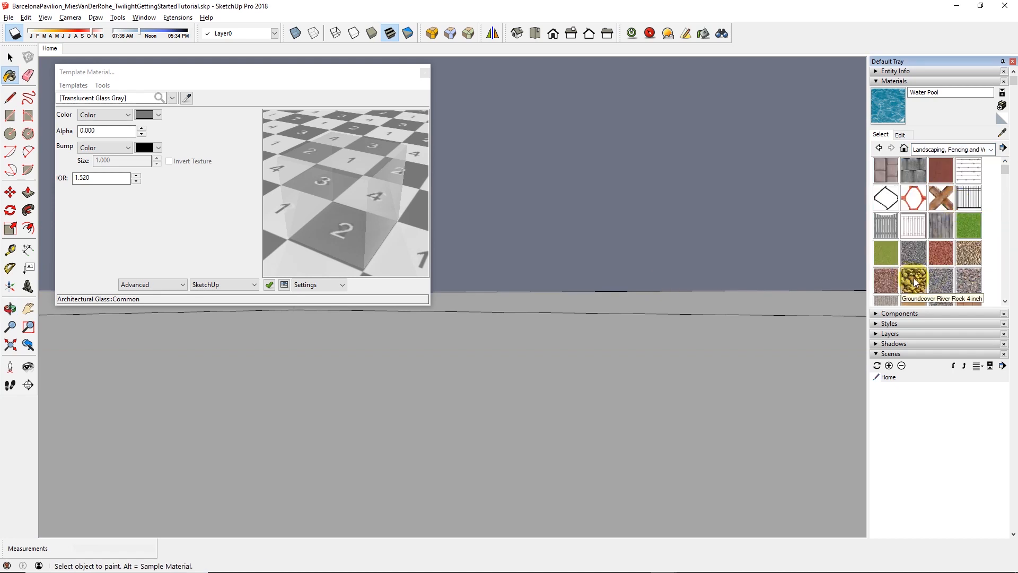
{"action": "left_click", "coordinate": [916, 282]}
{"action": "left_click", "coordinate": [572, 417]}
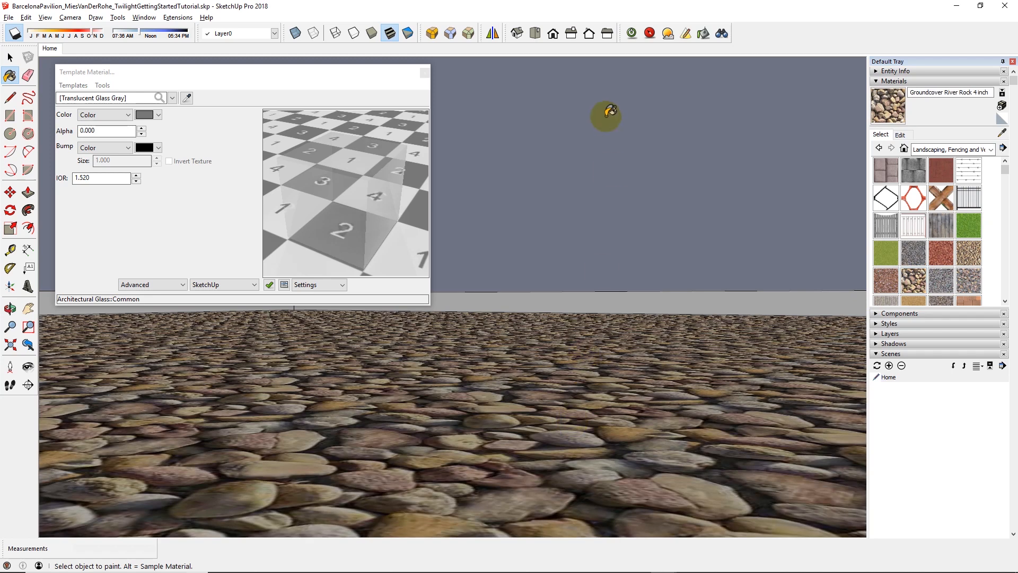
Step: Return to the Home scene and load the pool surface's Water Pool material into the Twilight material editor
{"action": "left_click", "coordinate": [705, 33]}
{"action": "middle_click_drag", "start_coordinate": [683, 85], "coordinate": [548, 325]}
{"action": "left_click", "coordinate": [49, 49]}
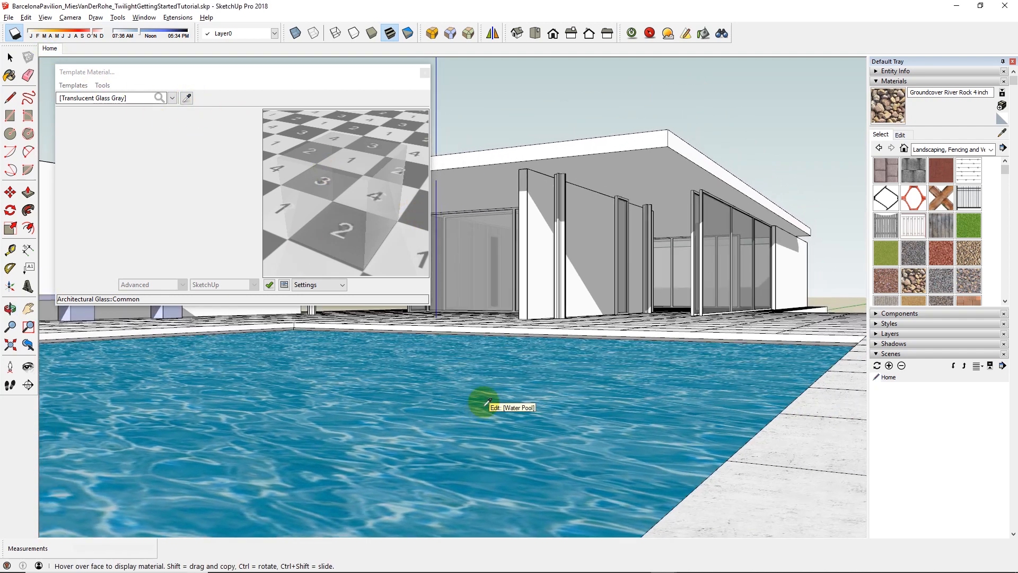
{"action": "left_click", "coordinate": [608, 375]}
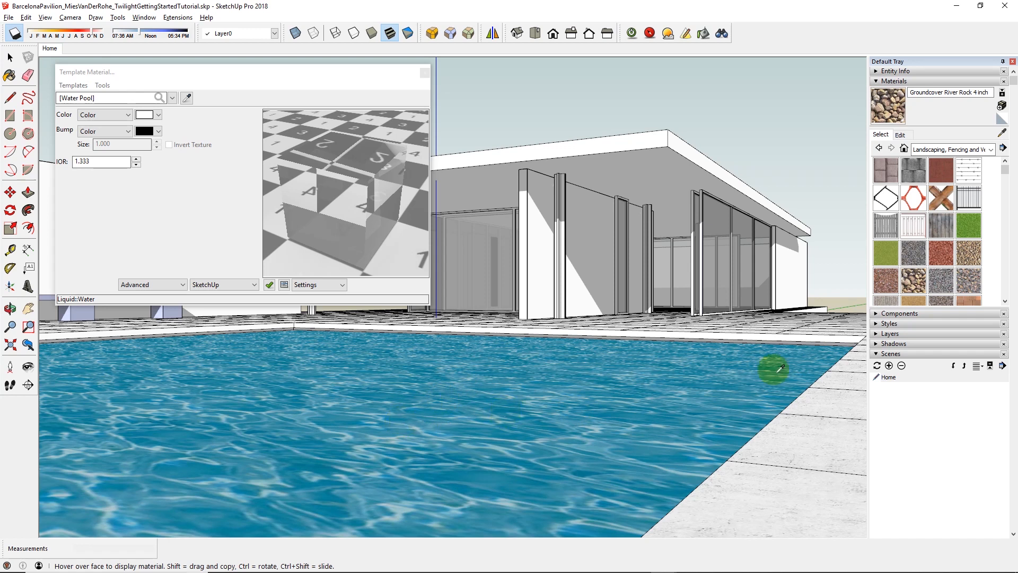
Step: Paint the pavilion walls with Stone Vein Gray from the Stone collection
{"action": "left_click", "coordinate": [990, 149]}
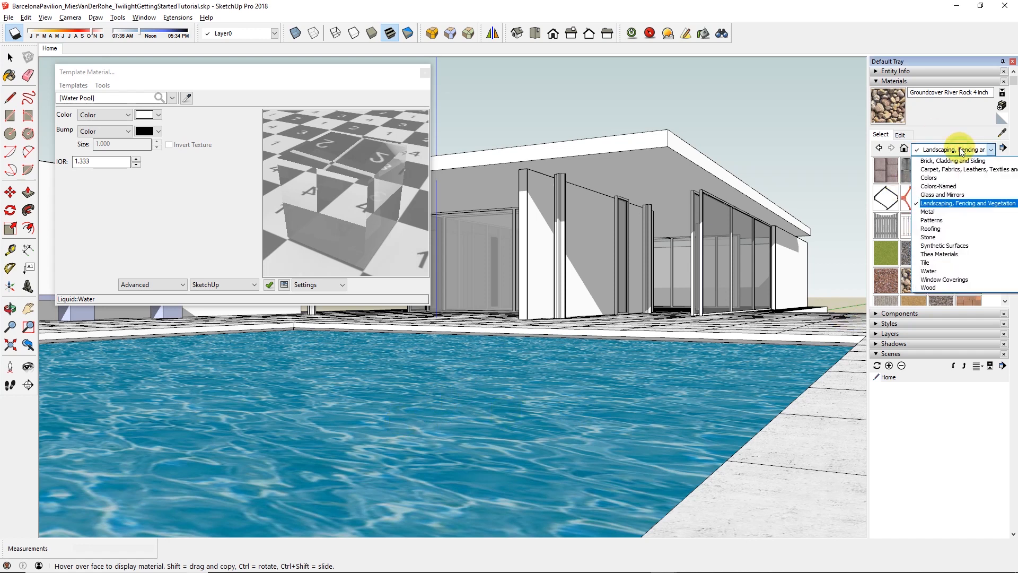
{"action": "left_click", "coordinate": [936, 237]}
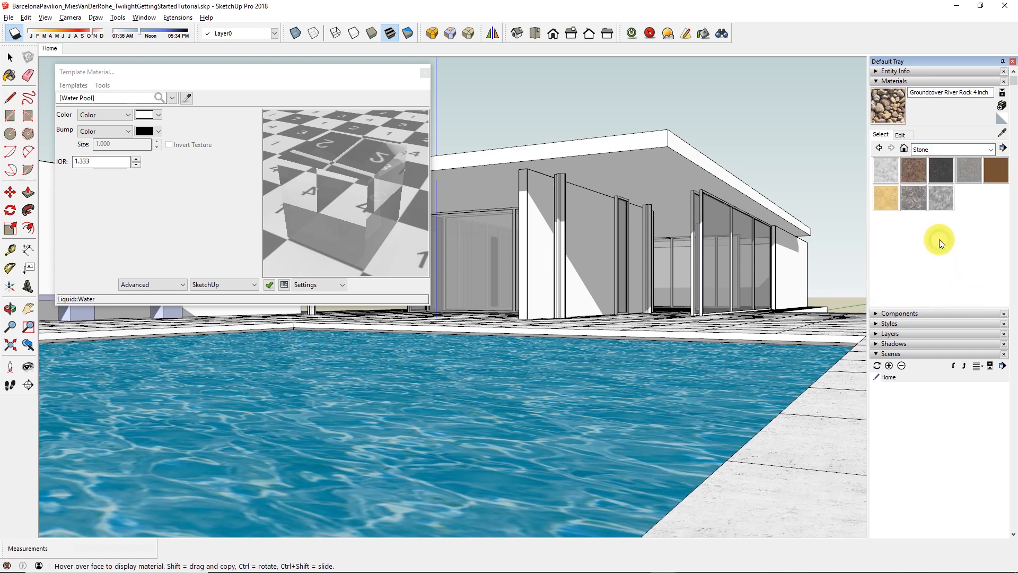
{"action": "left_click", "coordinate": [941, 197]}
{"action": "left_click", "coordinate": [575, 251]}
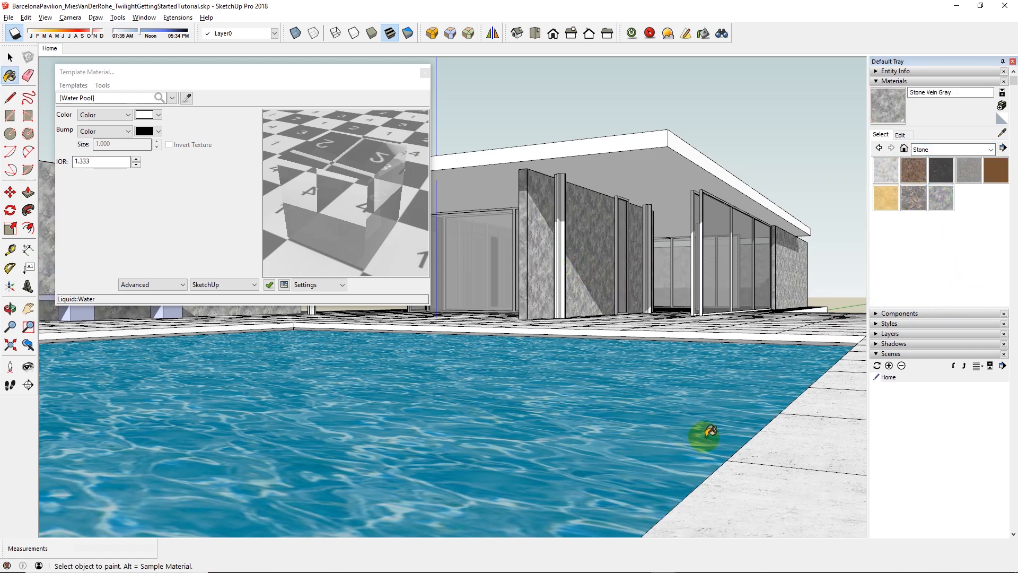
Step: Paint the flat roof slab with Cladding Stucco White from the Brick, Cladding and Siding collection
{"action": "left_click", "coordinate": [955, 149]}
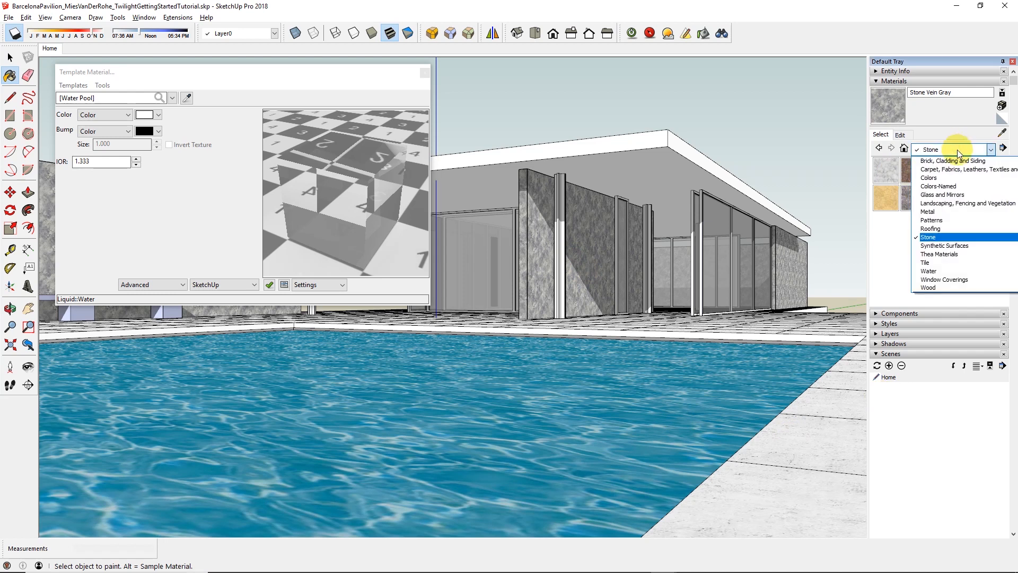
{"action": "scroll", "coordinate": [961, 161], "scroll_direction": "up", "scroll_amount": 1}
{"action": "left_click", "coordinate": [959, 161]}
{"action": "left_click", "coordinate": [939, 150]}
{"action": "left_click", "coordinate": [943, 172]}
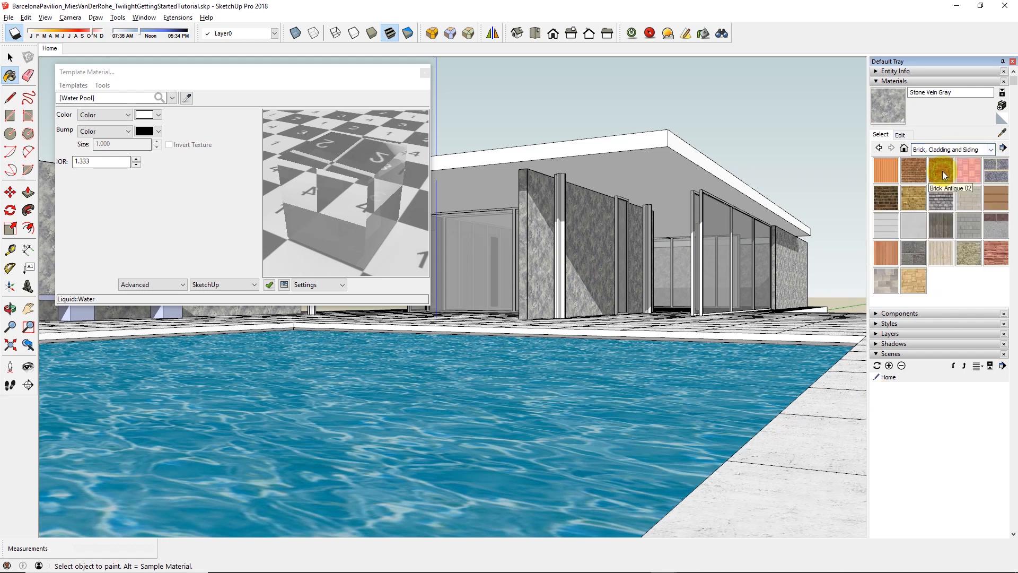
{"action": "left_click", "coordinate": [912, 229]}
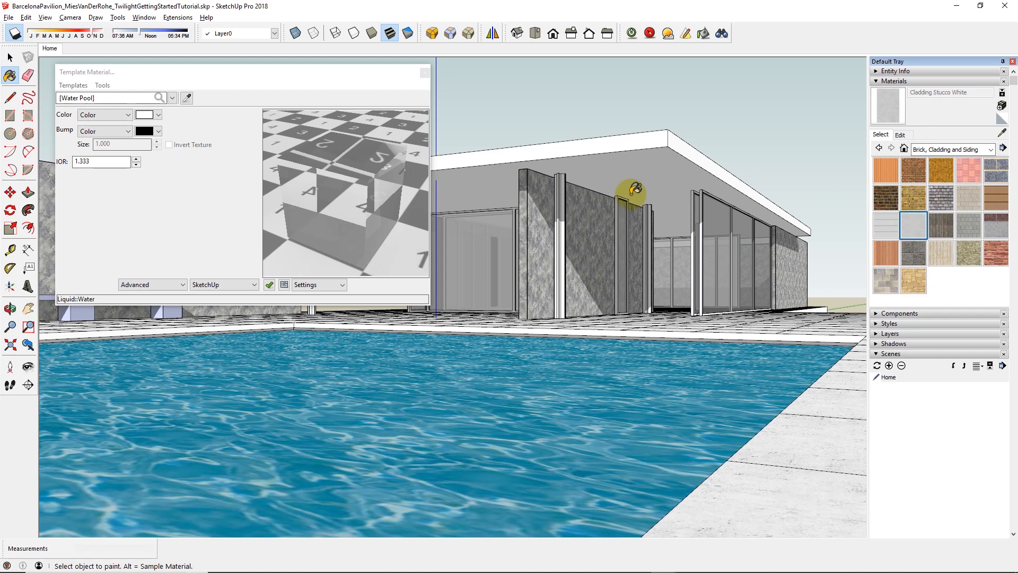
{"action": "left_click", "coordinate": [616, 172]}
Step: Render the current view in Twilight with the 02. Low preset at 960x540
{"action": "middle_click_drag", "start_coordinate": [727, 341], "coordinate": [721, 345]}
{"action": "key", "text": "space"}
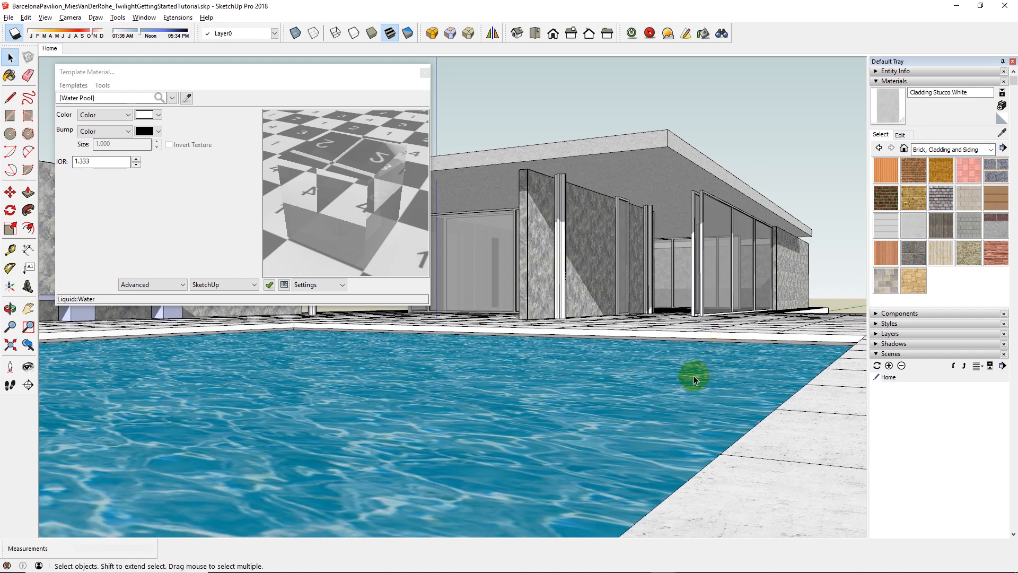
{"action": "left_click", "coordinate": [630, 34]}
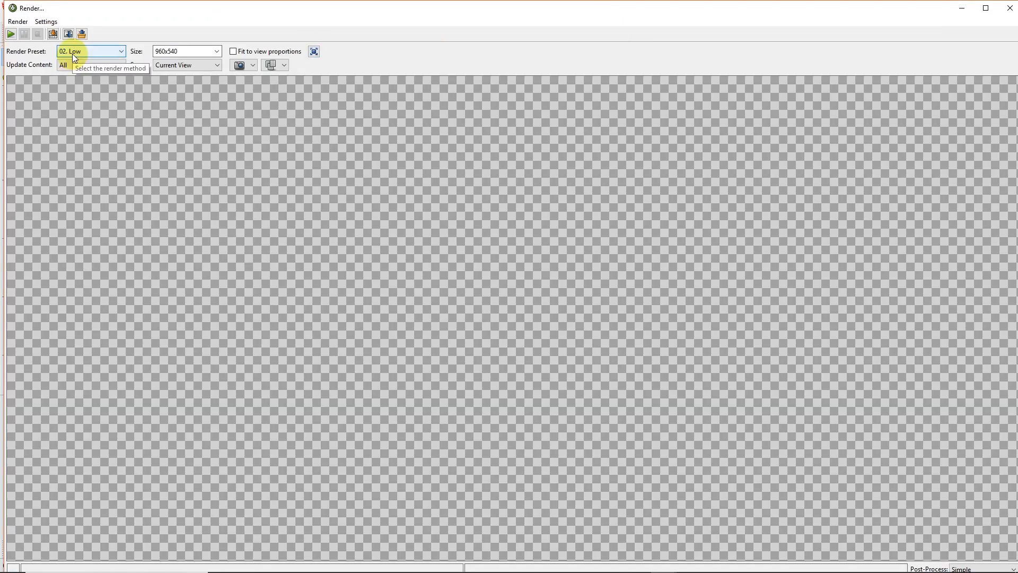
{"action": "double_click", "coordinate": [192, 51]}
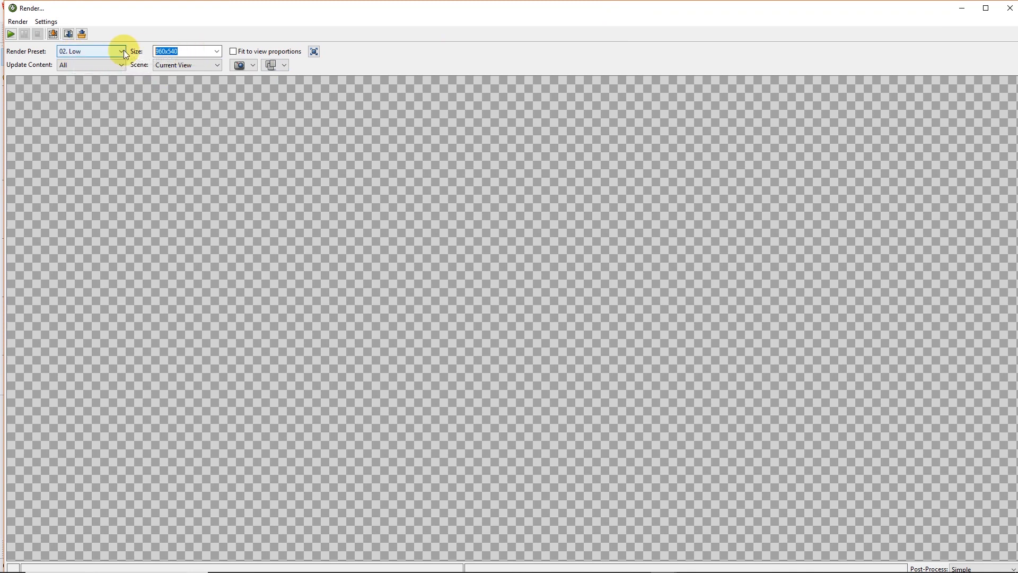
{"action": "left_click", "coordinate": [11, 34]}
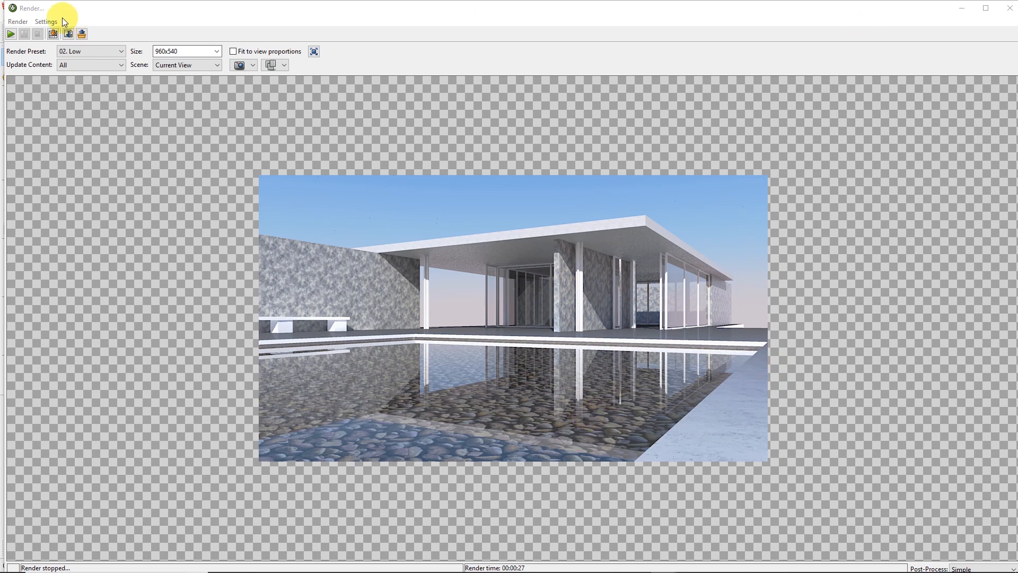
Step: Shrink the render window beside the material editor and set the Water Pool bump to the procedural twlPerlin Texture
{"action": "mouse_move", "coordinate": [9, 3]}
{"action": "left_mouse_down"}
{"action": "mouse_move", "coordinate": [100, 91]}
{"action": "mouse_move", "coordinate": [200, 113]}
{"action": "mouse_move", "coordinate": [455, 141]}
{"action": "mouse_move", "coordinate": [505, 158]}
{"action": "mouse_move", "coordinate": [472, 192]}
{"action": "mouse_move", "coordinate": [503, 196]}
{"action": "left_mouse_up"}
{"action": "left_click_drag", "start_coordinate": [708, 204], "coordinate": [700, 57]}
{"action": "left_click", "coordinate": [122, 132]}
{"action": "left_click", "coordinate": [116, 168]}
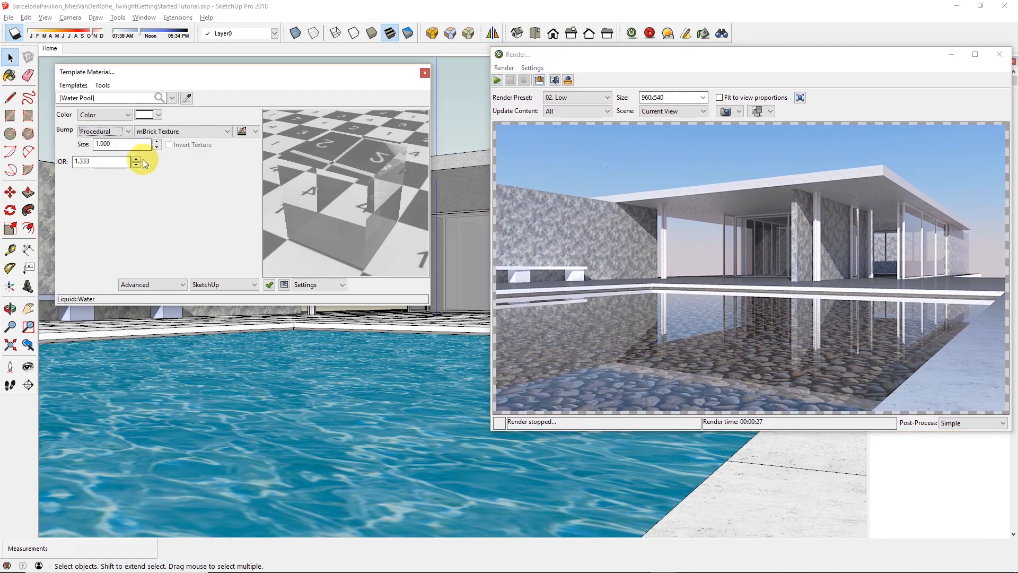
{"action": "left_click", "coordinate": [228, 130]}
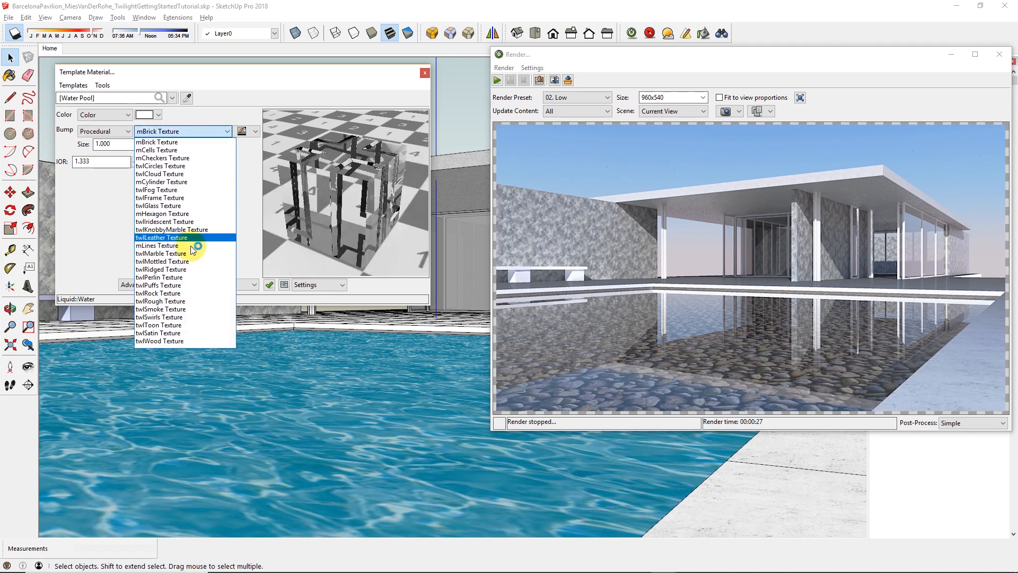
{"action": "left_click", "coordinate": [167, 278]}
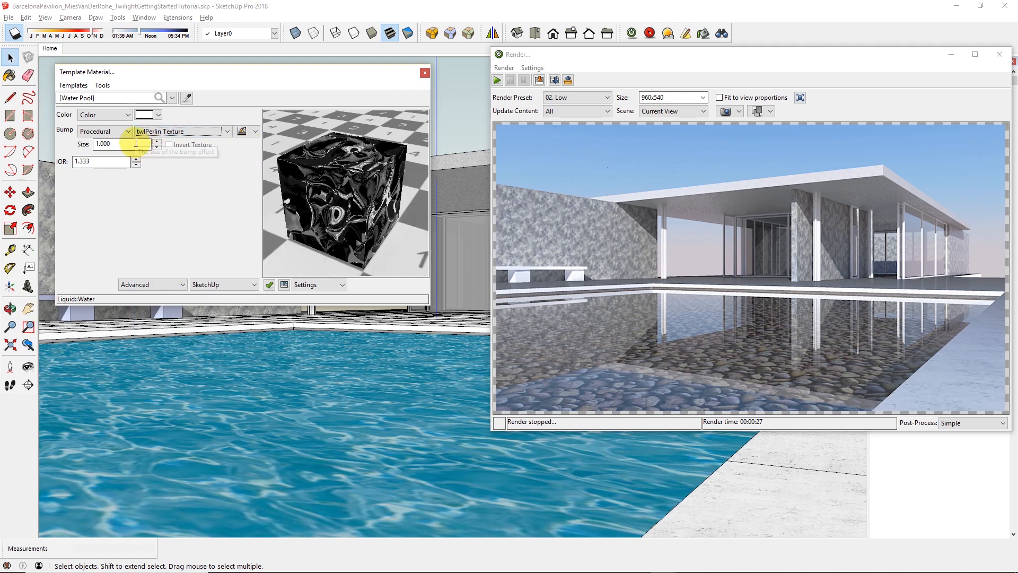
Step: Switch the material preview to a larger-scale cube scene and set the Water Pool bump size to .004
{"action": "left_click_drag", "start_coordinate": [110, 144], "coordinate": [91, 144]}
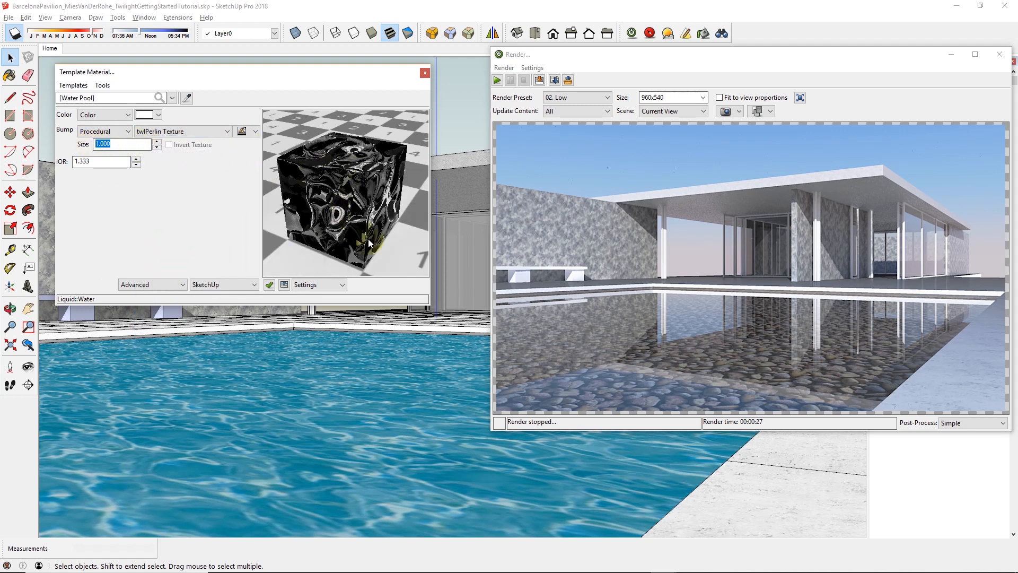
{"action": "left_click", "coordinate": [285, 284]}
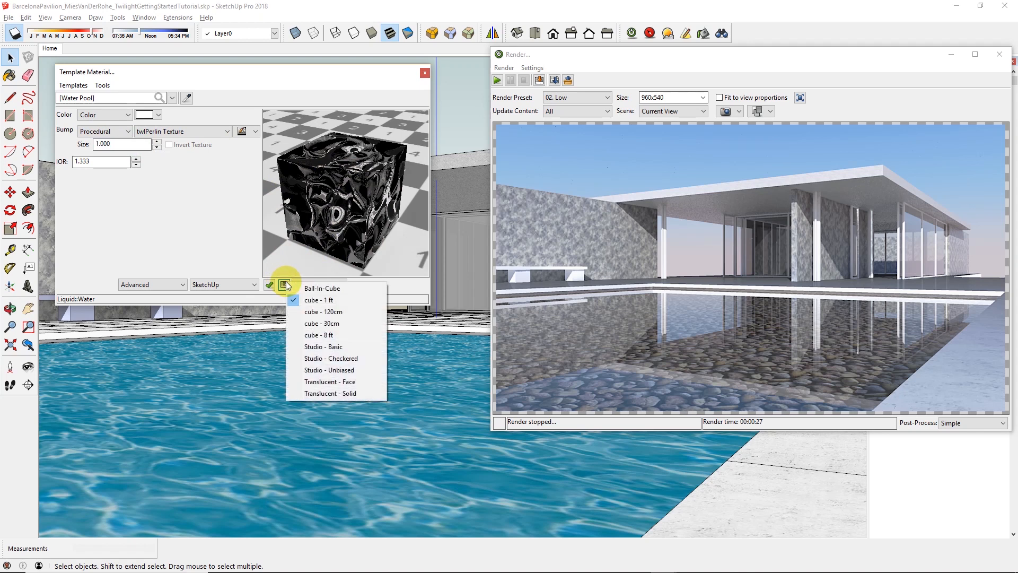
{"action": "left_click", "coordinate": [326, 289]}
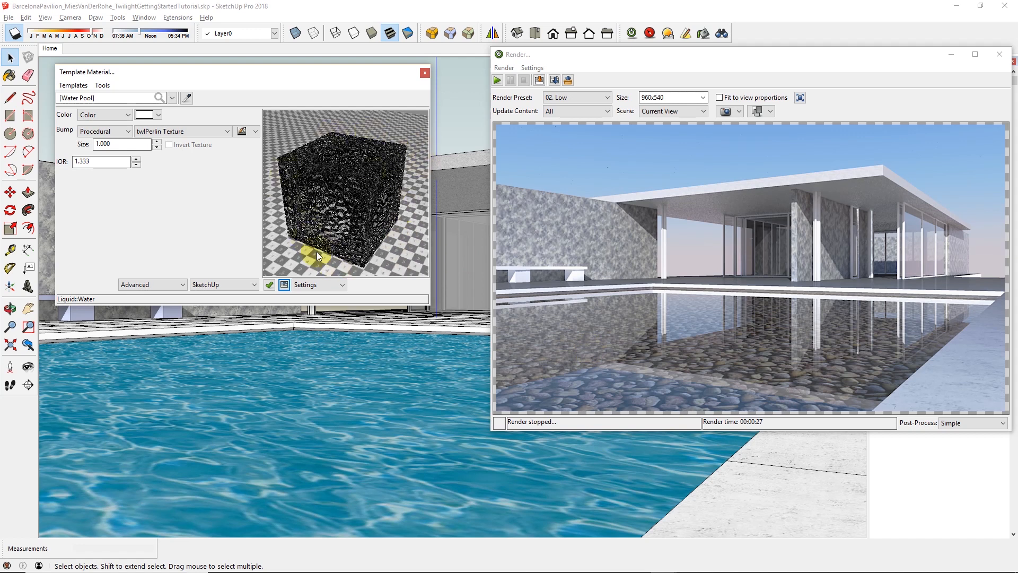
{"action": "double_click", "coordinate": [102, 144]}
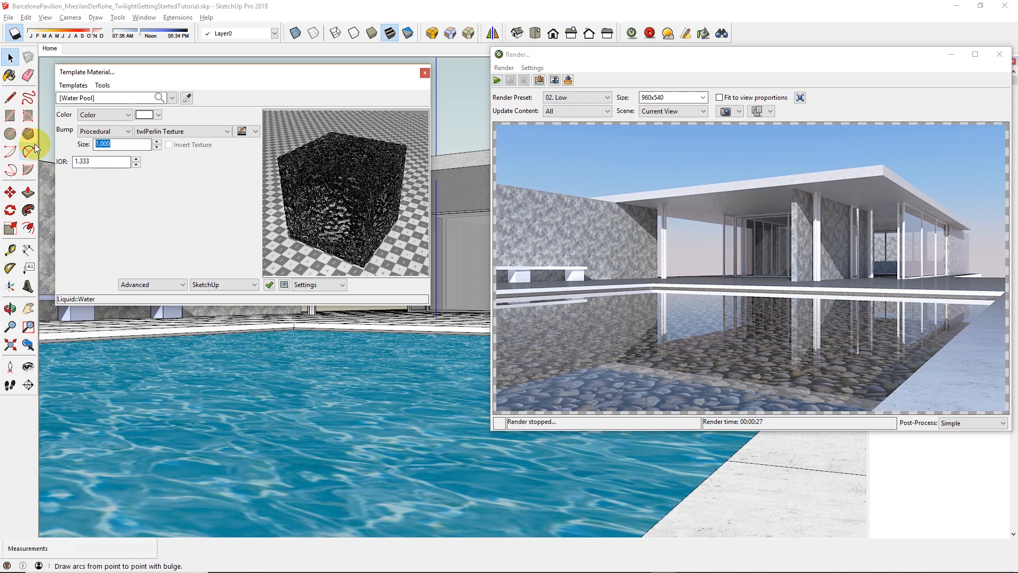
{"action": "type", "text": "."}
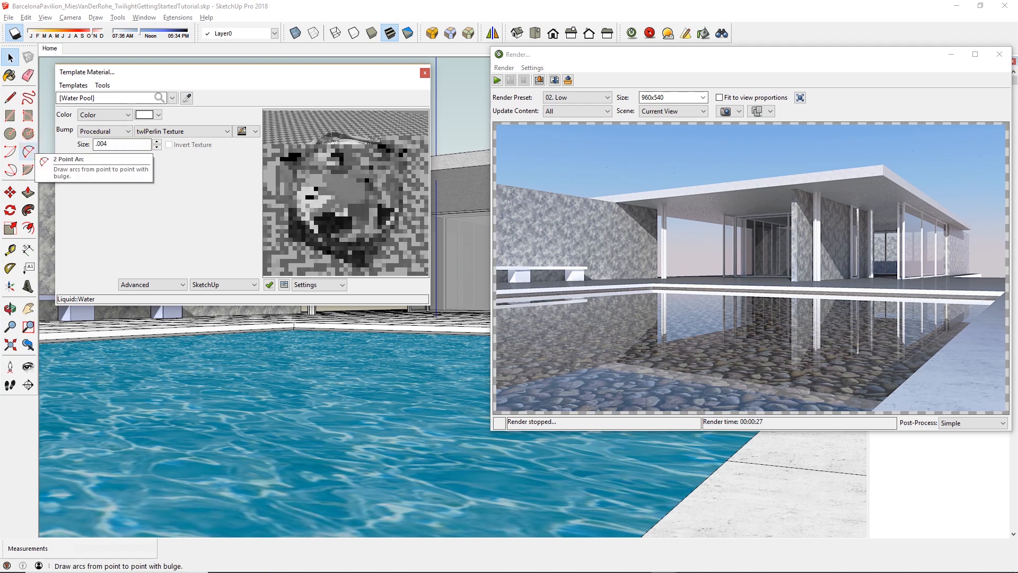
Step: Render the current view again with the new water bump, without saving the previous render
{"action": "double_click", "coordinate": [114, 145]}
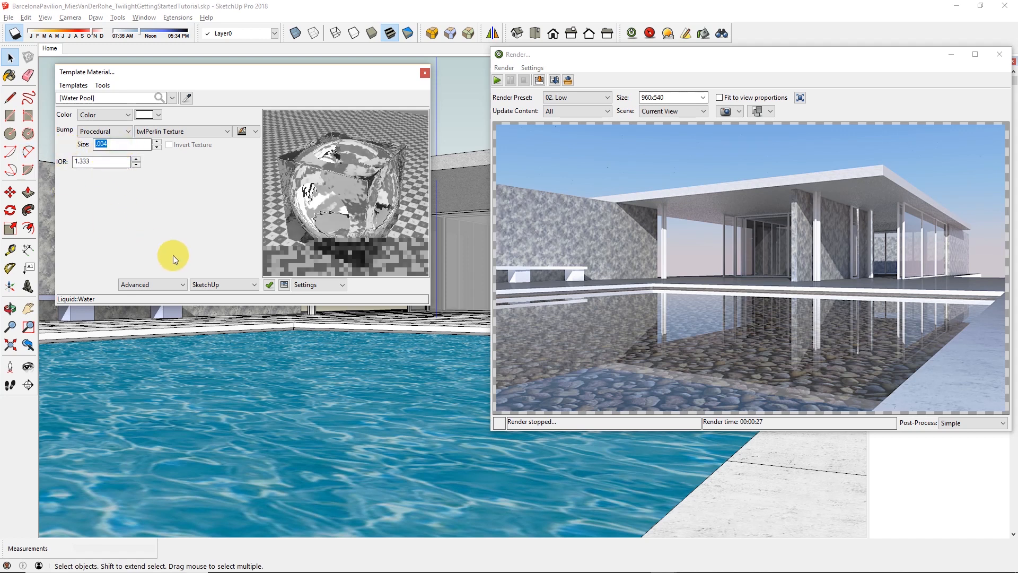
{"action": "left_click", "coordinate": [497, 80]}
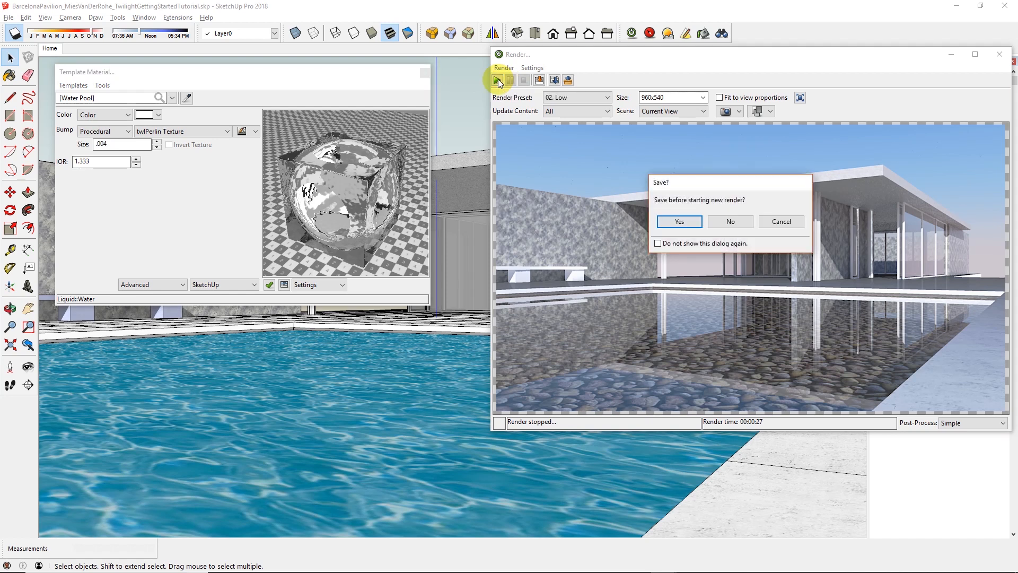
{"action": "left_click", "coordinate": [732, 220]}
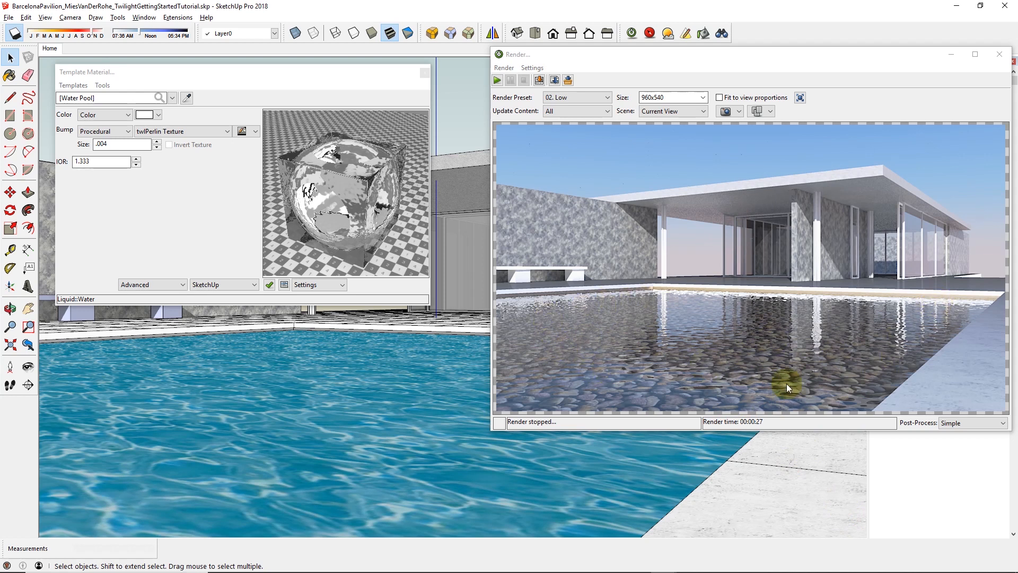
Step: Set the water's Perlin bump texture scale to 10 in X, Y and Z and re-render without saving the previous image
{"action": "left_click", "coordinate": [256, 131]}
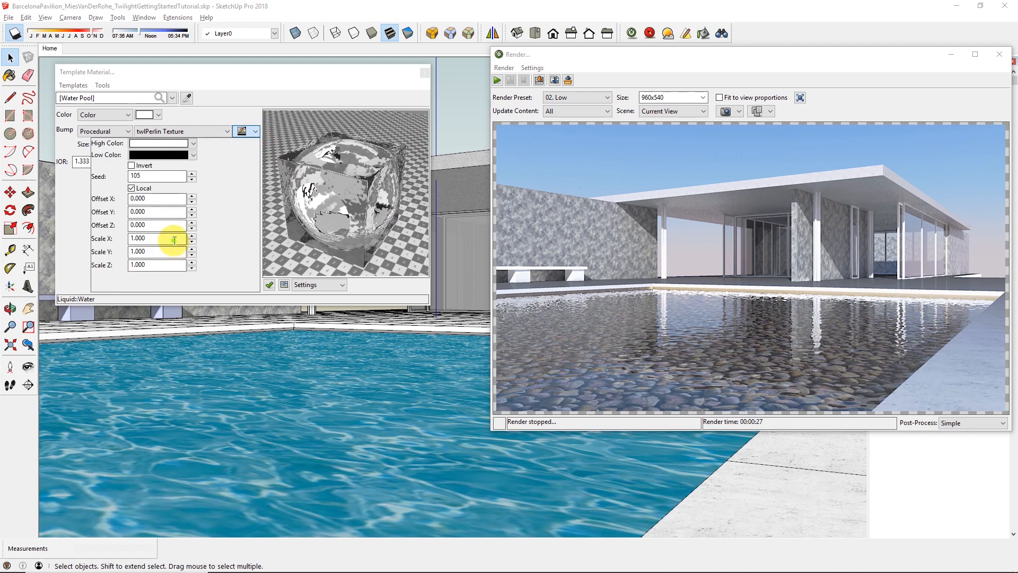
{"action": "left_click_drag", "start_coordinate": [175, 240], "coordinate": [82, 240]}
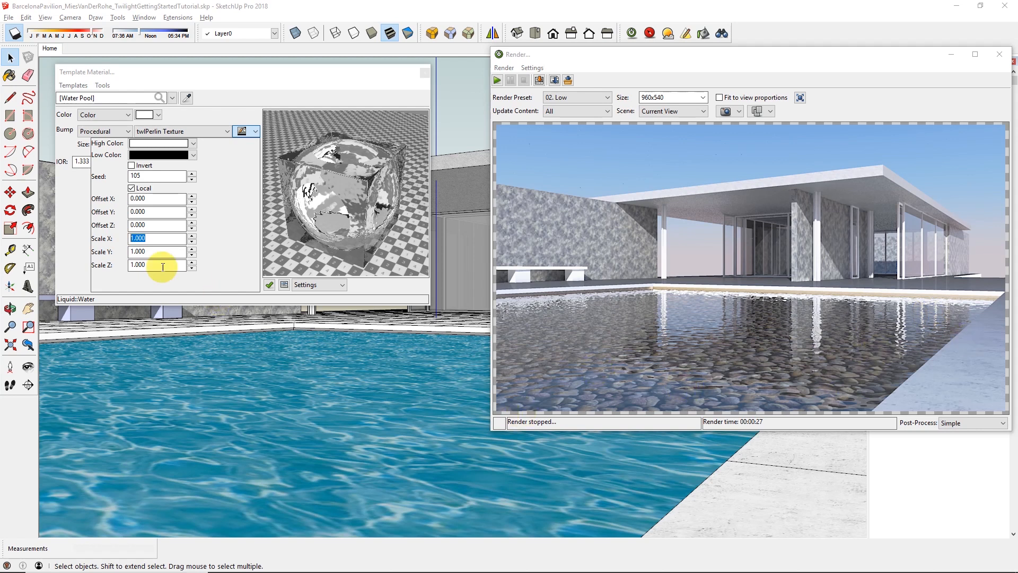
{"action": "left_click", "coordinate": [155, 237]}
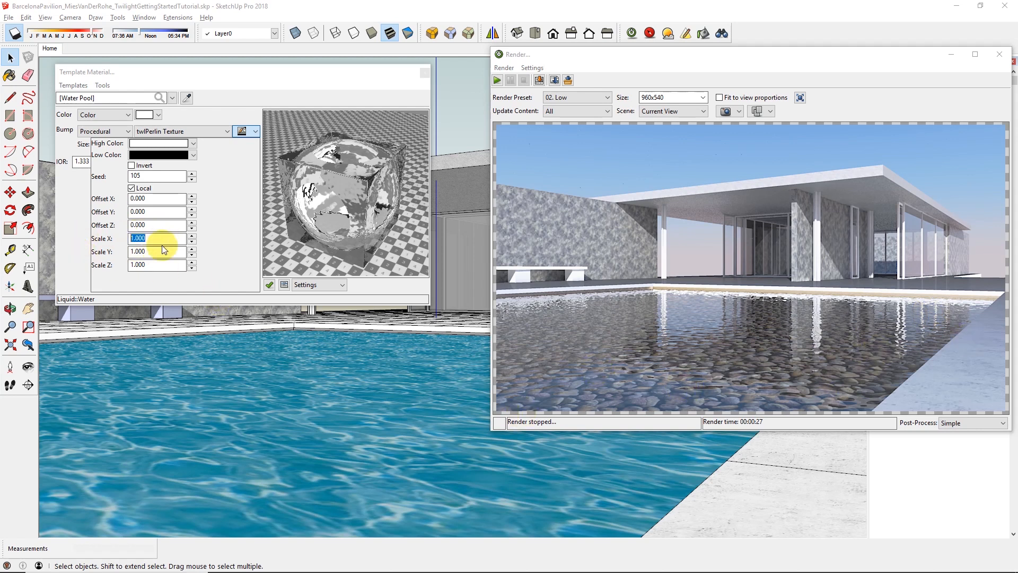
{"action": "left_click", "coordinate": [150, 266]}
{"action": "double_click", "coordinate": [152, 237]}
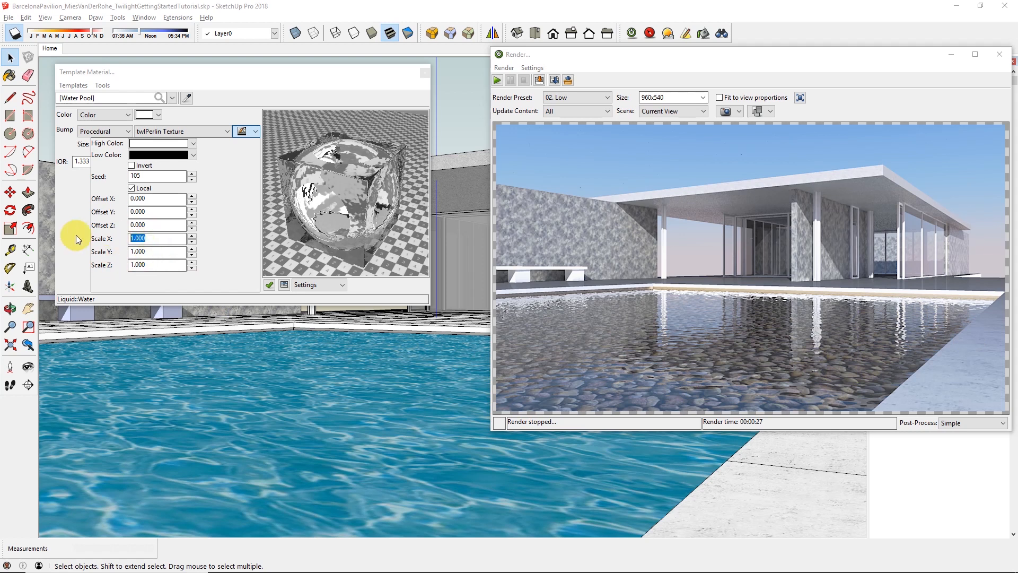
{"action": "type", "text": "10"}
{"action": "key", "text": "Tab"}
{"action": "type", "text": "10"}
{"action": "key", "text": "Tab"}
{"action": "type", "text": "10"}
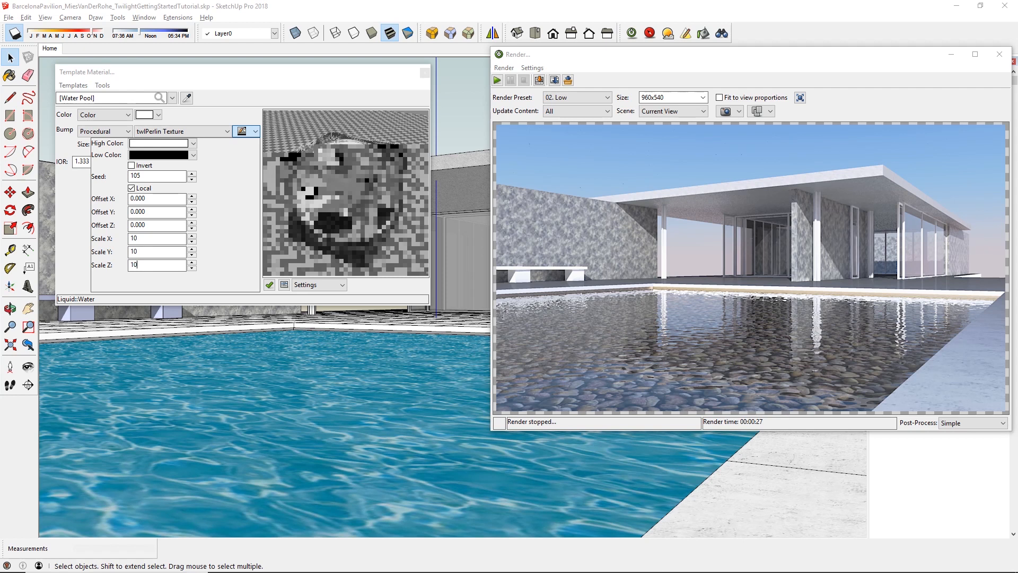
{"action": "left_click", "coordinate": [266, 72]}
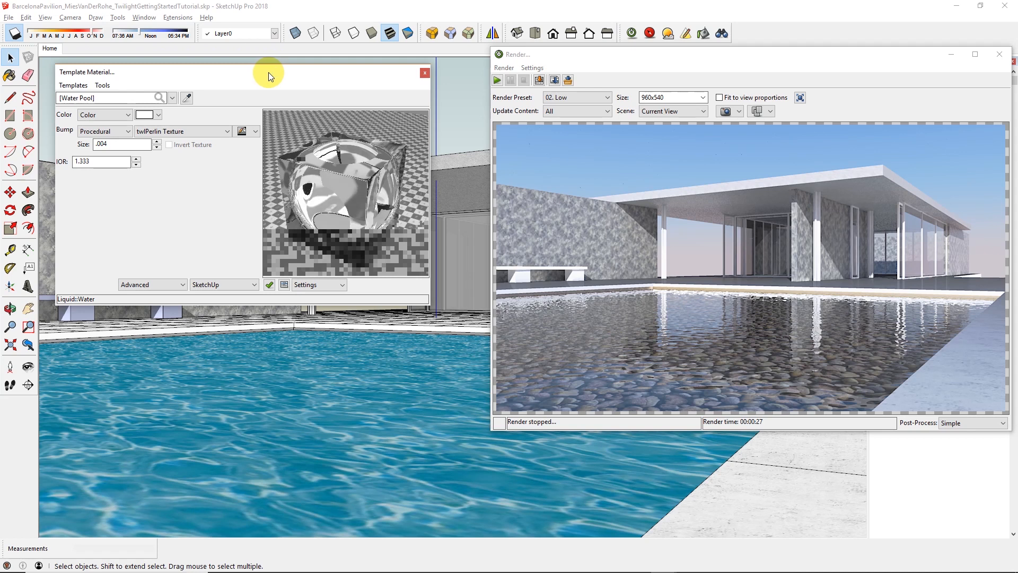
{"action": "left_click", "coordinate": [497, 81]}
{"action": "left_click", "coordinate": [730, 222]}
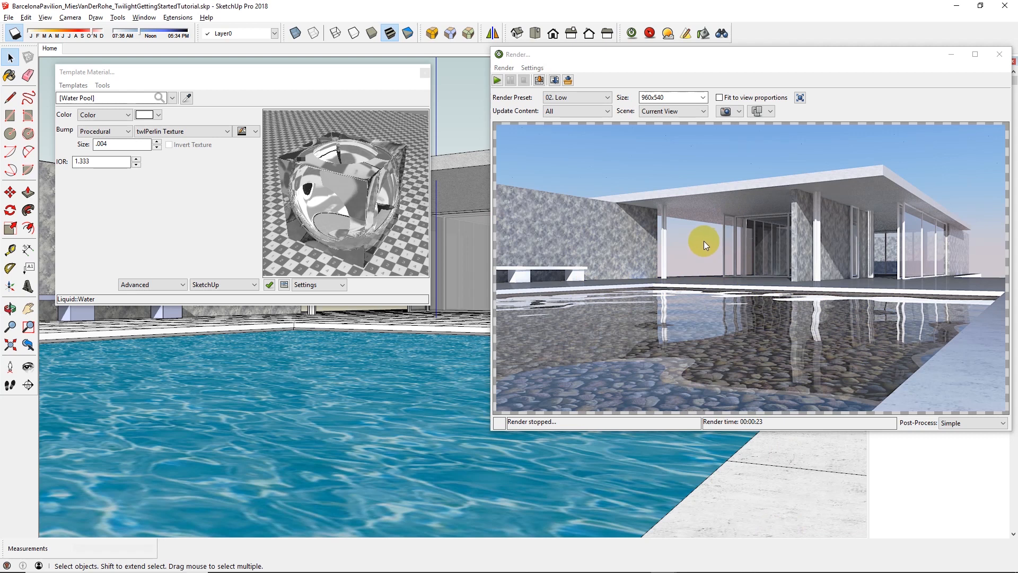
Step: Set the water's Perlin bump texture scale to 1 in X, Y and Z
{"action": "left_click", "coordinate": [256, 131]}
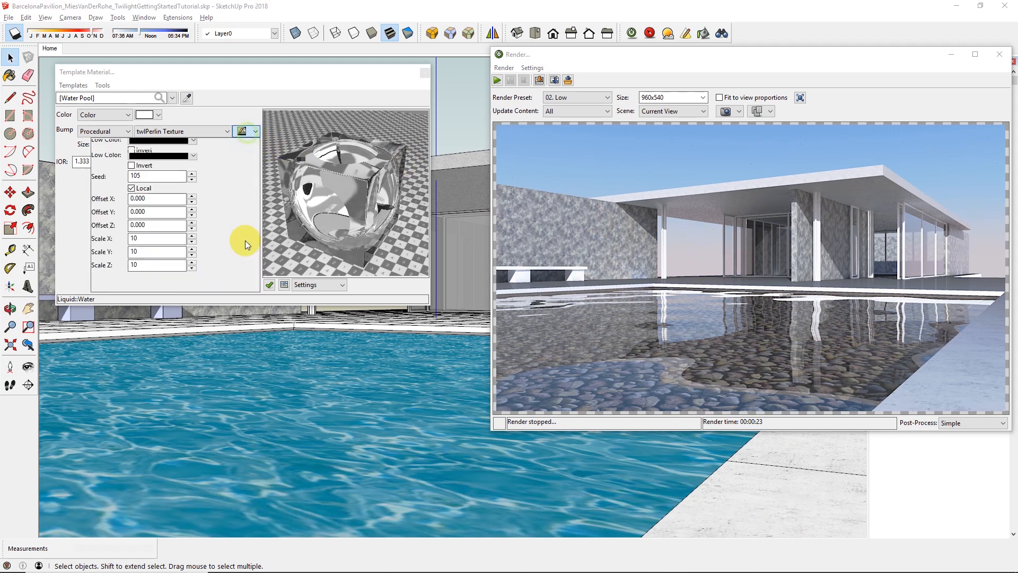
{"action": "double_click", "coordinate": [143, 238]}
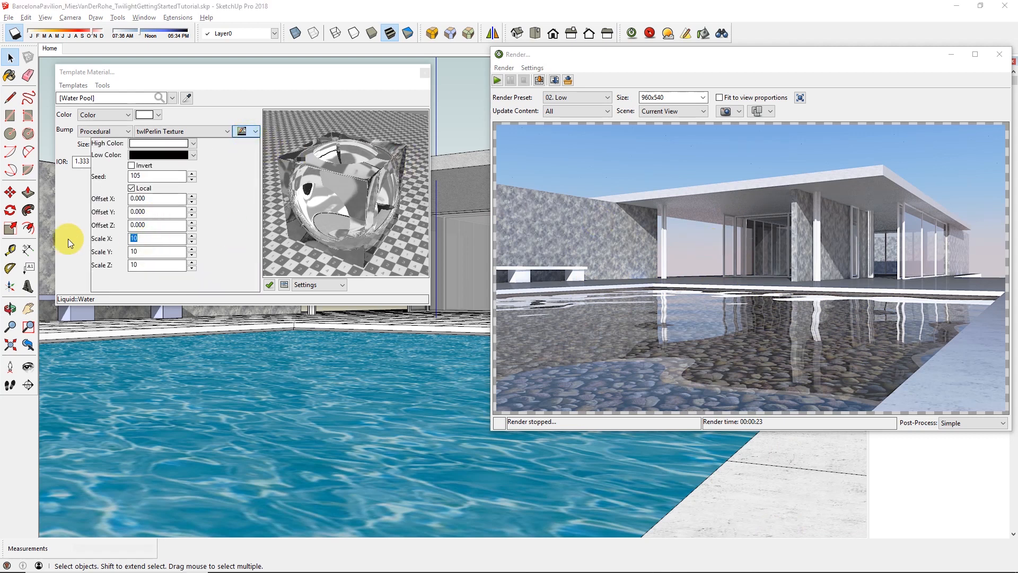
{"action": "type", "text": "1"}
{"action": "key", "text": "Tab"}
{"action": "type", "text": "1"}
{"action": "key", "text": "Tab"}
{"action": "type", "text": "1"}
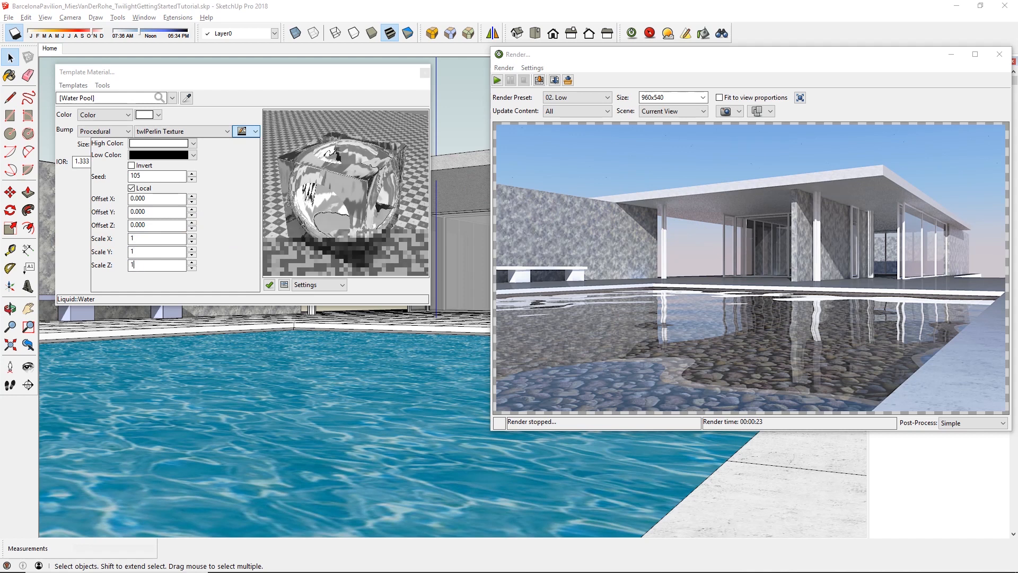
{"action": "left_click", "coordinate": [216, 70]}
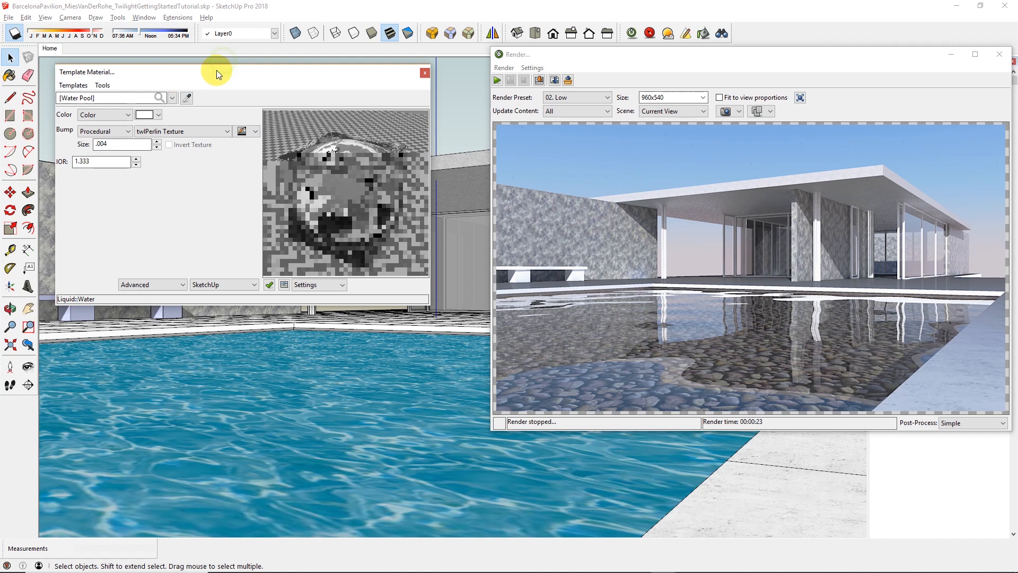
Step: Load the Translucent Glass Gray material into the editor to view its template settings and switch back to Water Pool
{"action": "left_click", "coordinate": [172, 98]}
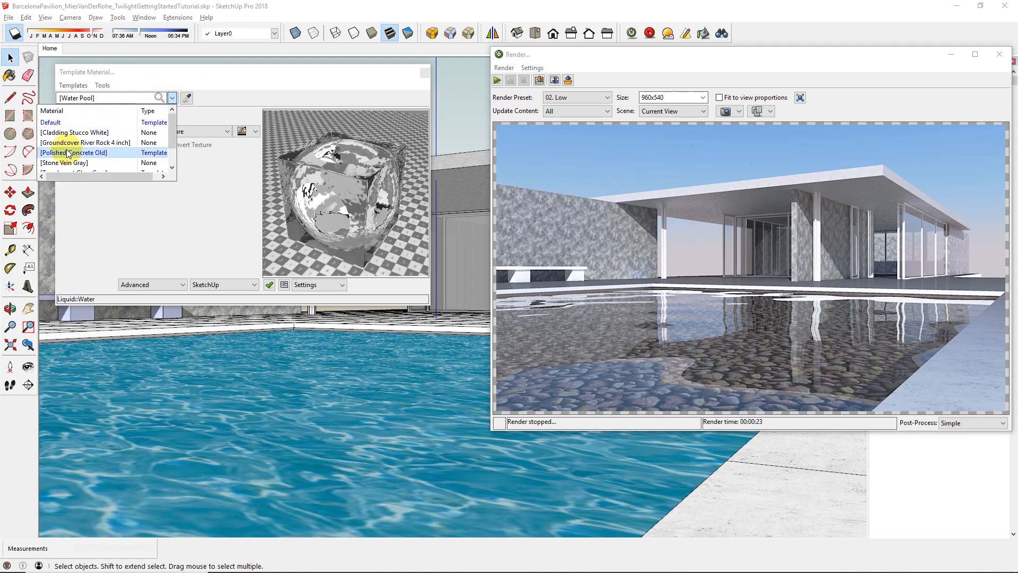
{"action": "scroll", "coordinate": [76, 160], "scroll_direction": "down", "scroll_amount": 1}
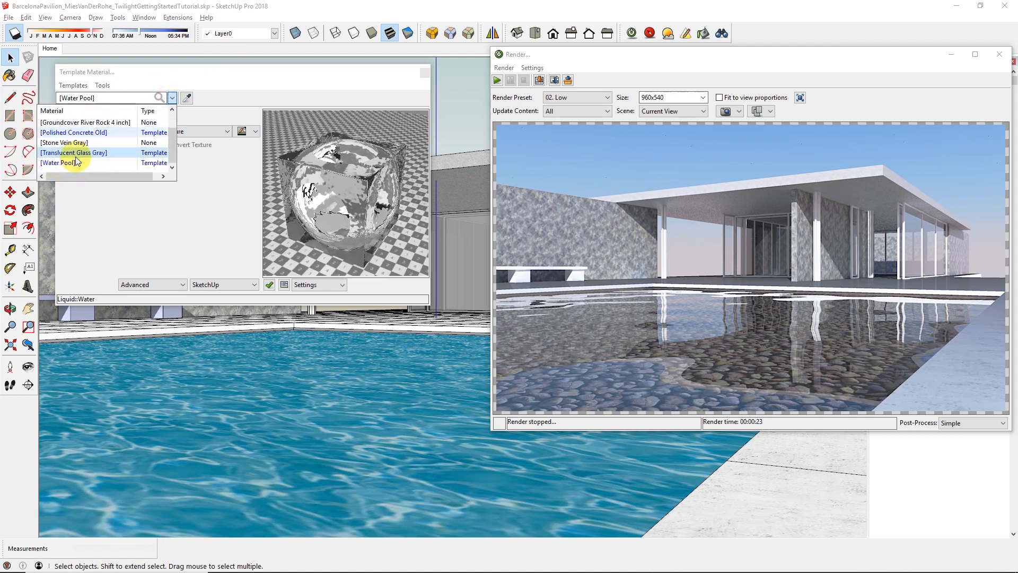
{"action": "left_click", "coordinate": [77, 162]}
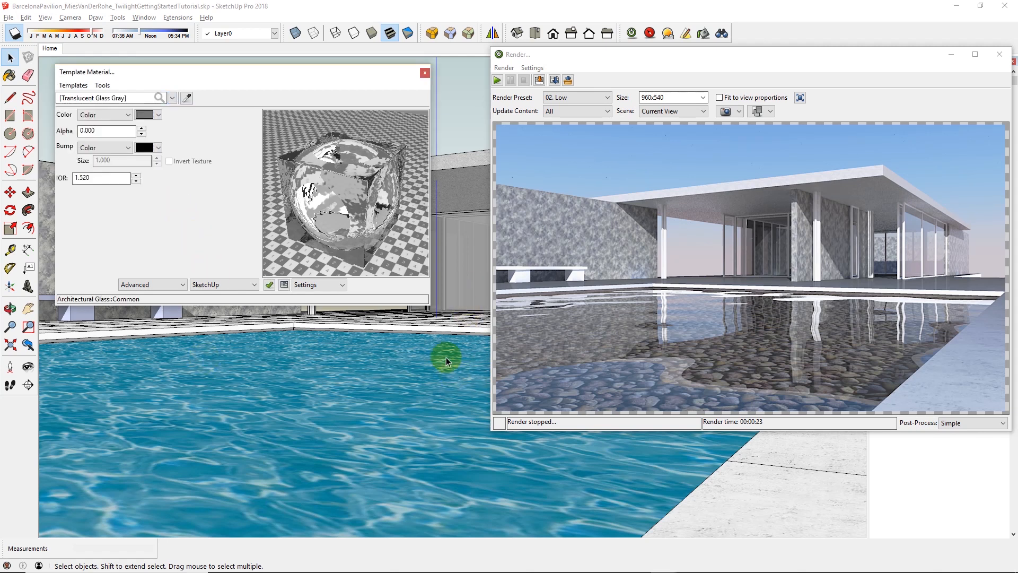
{"action": "left_click", "coordinate": [173, 99]}
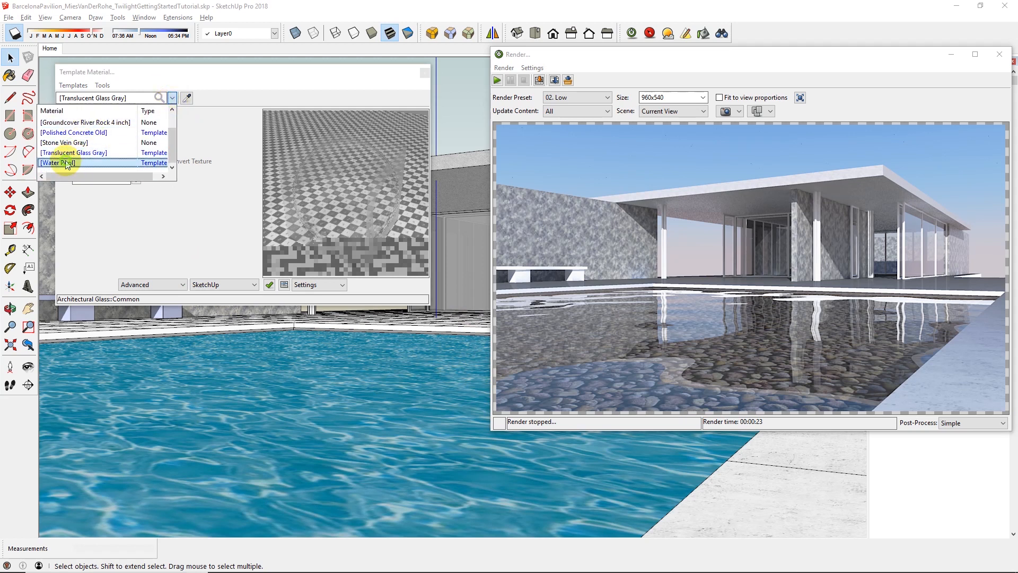
{"action": "left_click", "coordinate": [74, 153]}
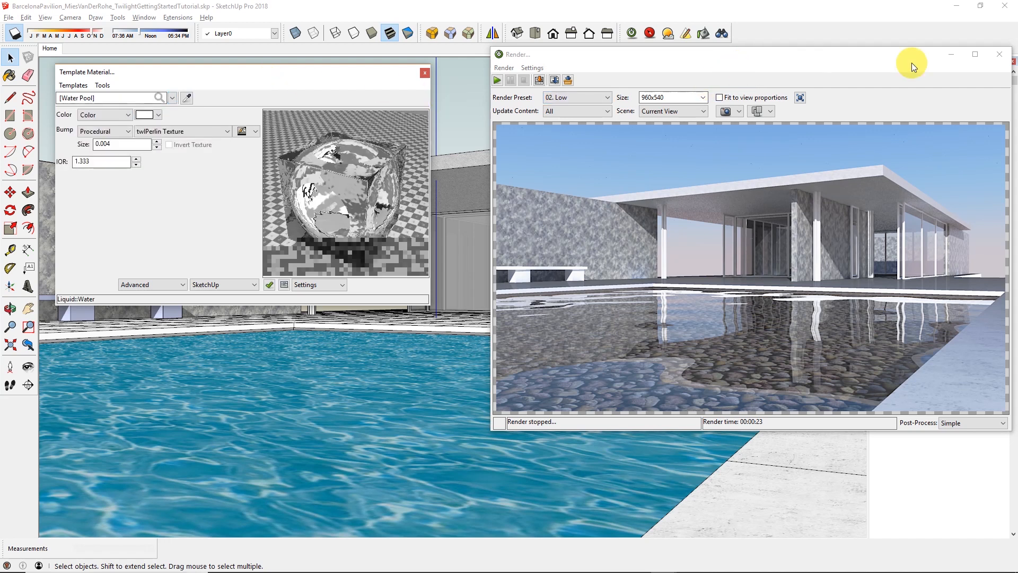
Step: Close the render window without saving the image and reposition the material editor
{"action": "left_click", "coordinate": [1000, 54]}
{"action": "left_click", "coordinate": [730, 229]}
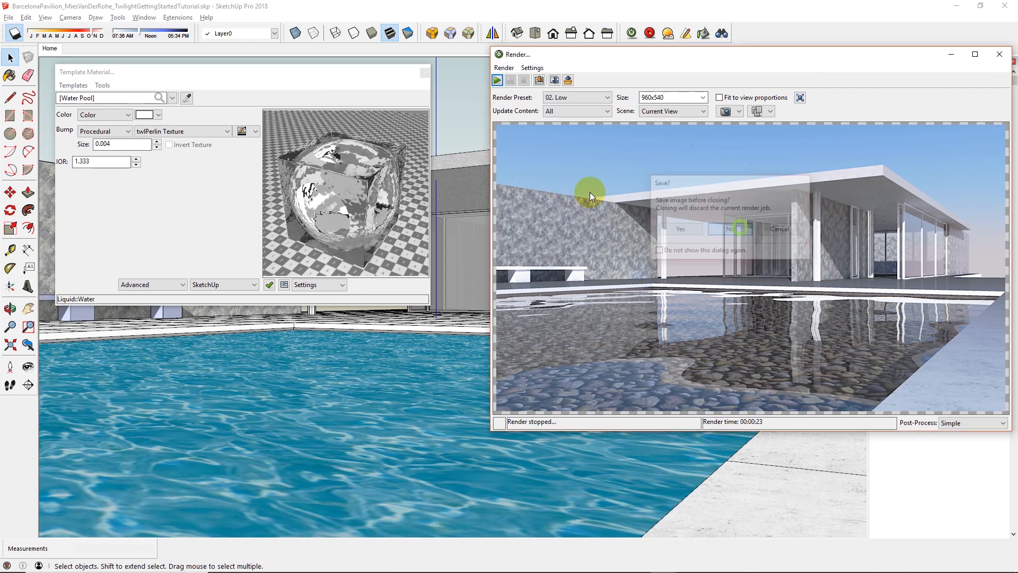
{"action": "left_click_drag", "start_coordinate": [332, 78], "coordinate": [313, 74]}
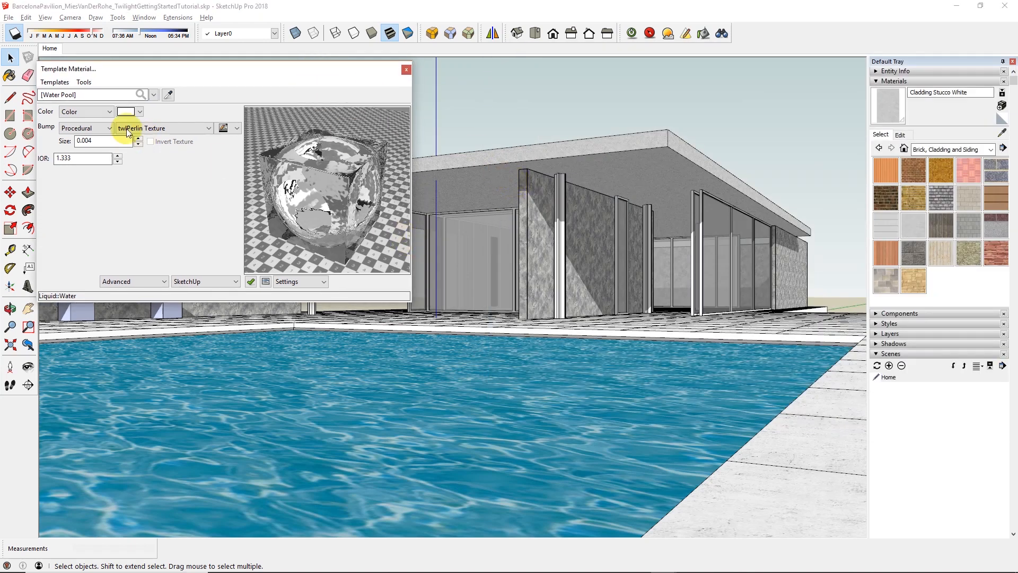
{"action": "left_click_drag", "start_coordinate": [142, 71], "coordinate": [157, 68]}
{"action": "left_click", "coordinate": [70, 78]}
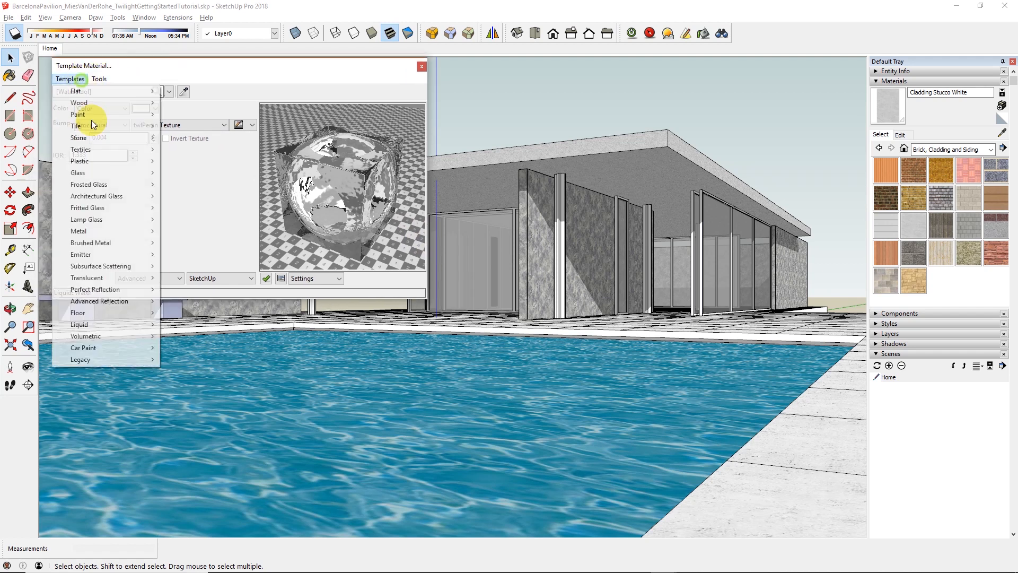
{"action": "mouse_move", "coordinate": [113, 313]}
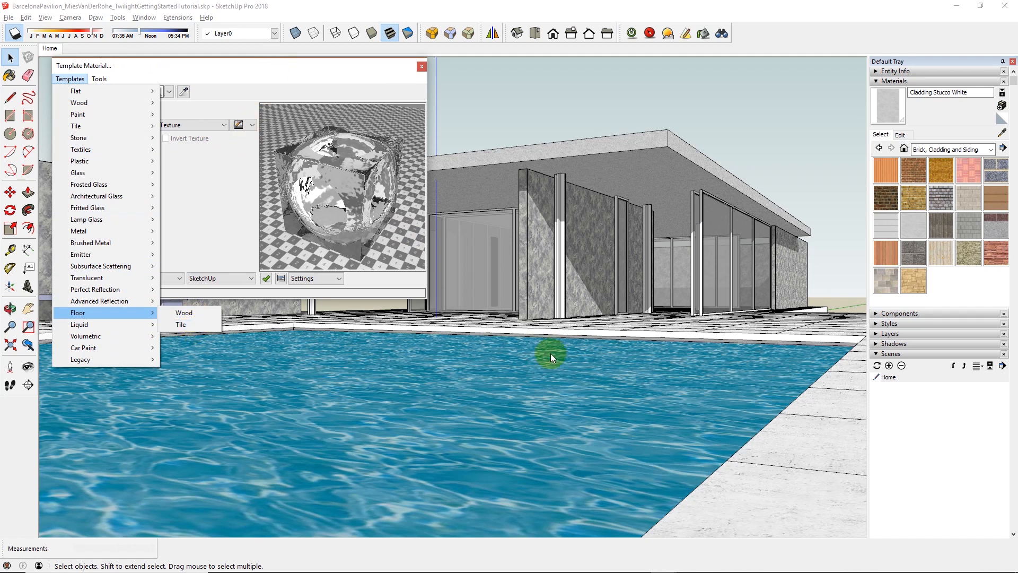
{"action": "left_click", "coordinate": [321, 76]}
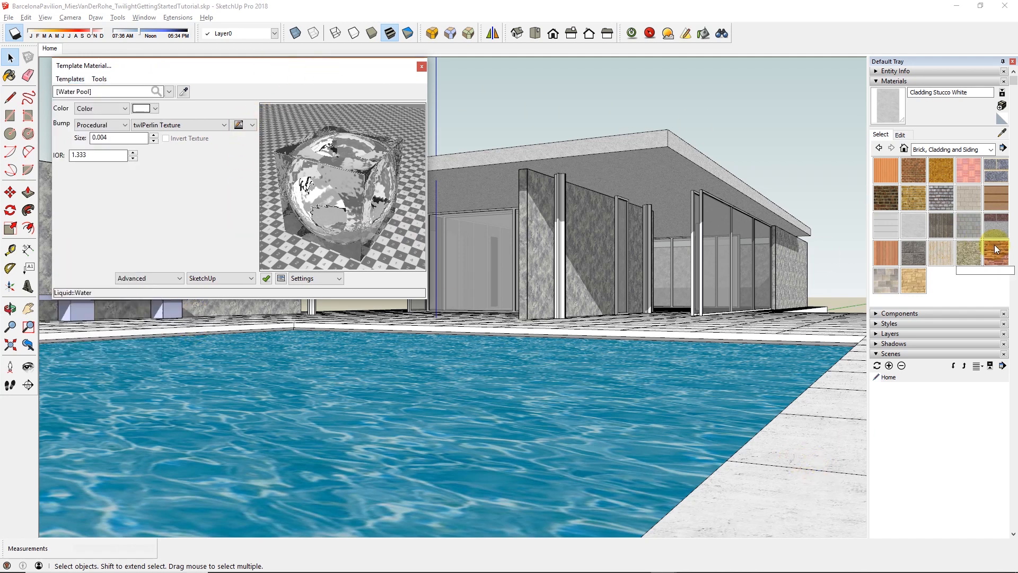
Step: Open the exploration render window for a close view of the paving and place it beside the material editor
{"action": "middle_click_drag", "start_coordinate": [805, 445], "coordinate": [514, 475]}
{"action": "scroll", "coordinate": [514, 475], "scroll_direction": "up", "scroll_amount": 6}
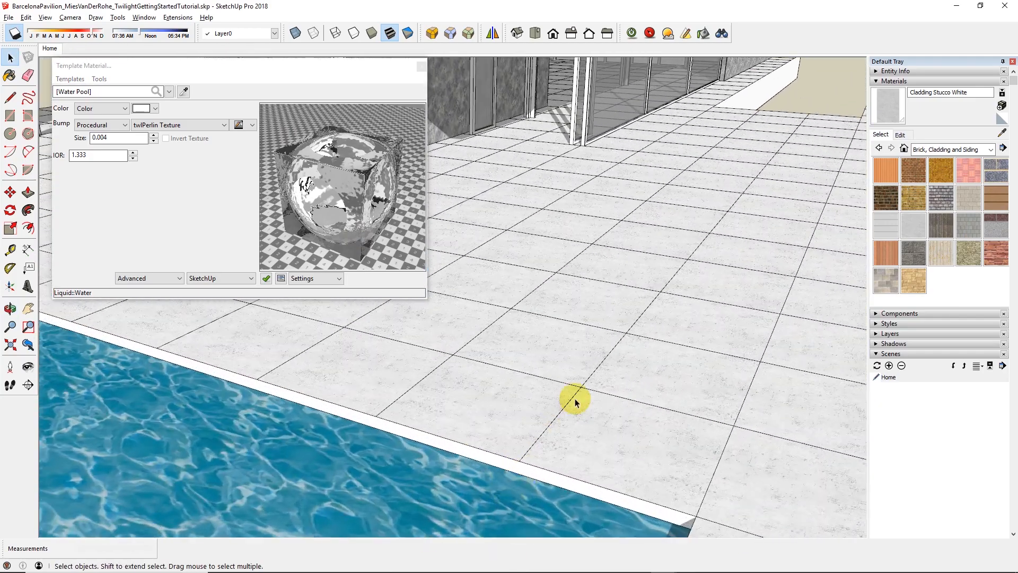
{"action": "middle_click_drag", "start_coordinate": [588, 355], "coordinate": [452, 554]}
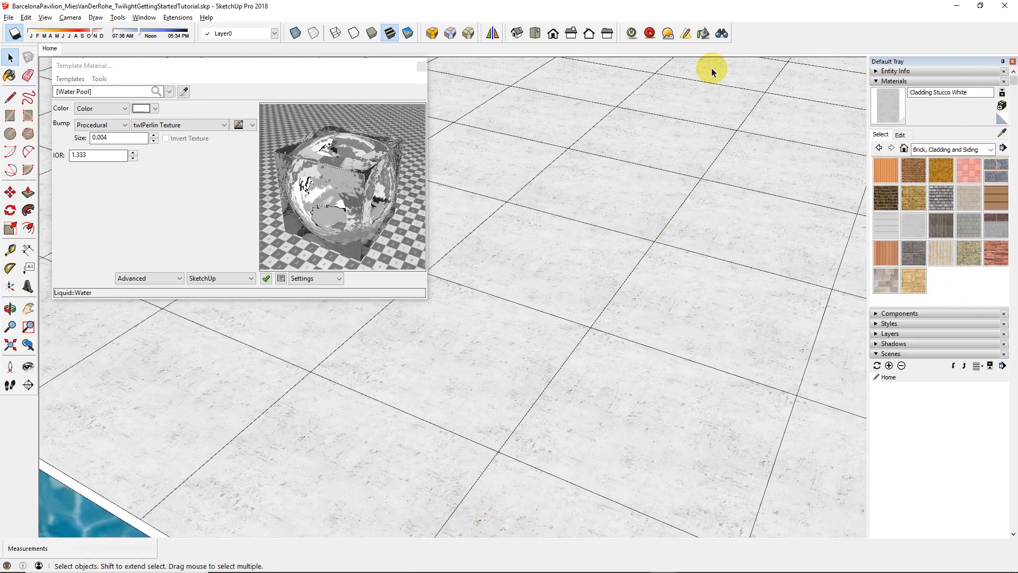
{"action": "left_click", "coordinate": [649, 34]}
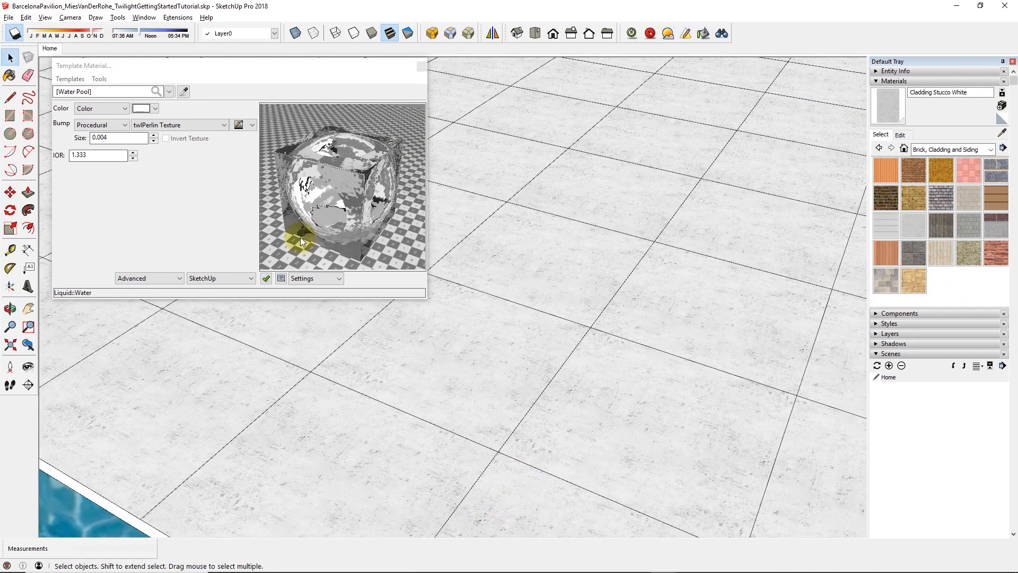
{"action": "left_click_drag", "start_coordinate": [284, 69], "coordinate": [811, 71]}
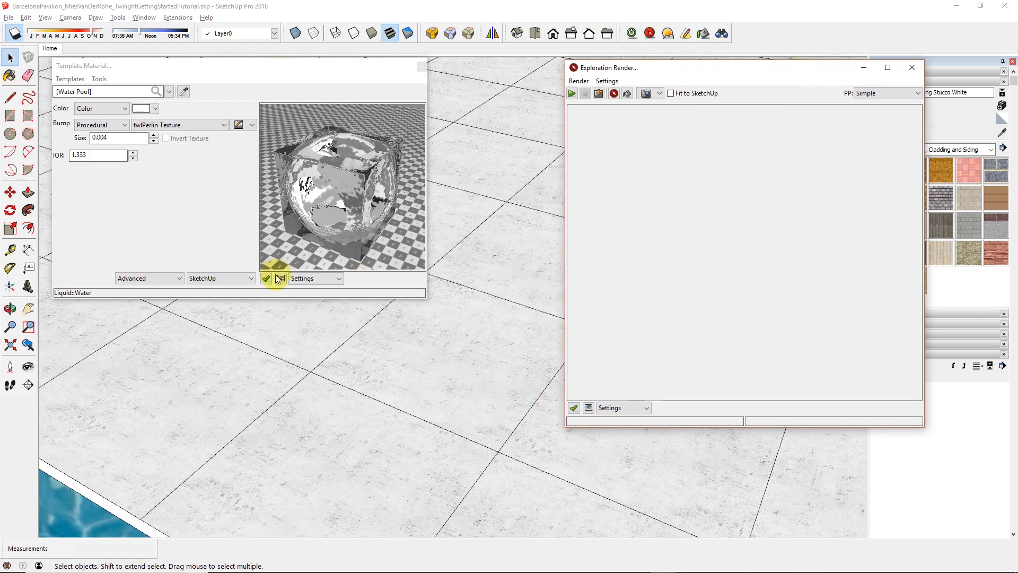
Step: Sample the paving's Polished Concrete Old material into the editor and render the close-up view
{"action": "left_click", "coordinate": [184, 91]}
{"action": "left_click", "coordinate": [329, 440]}
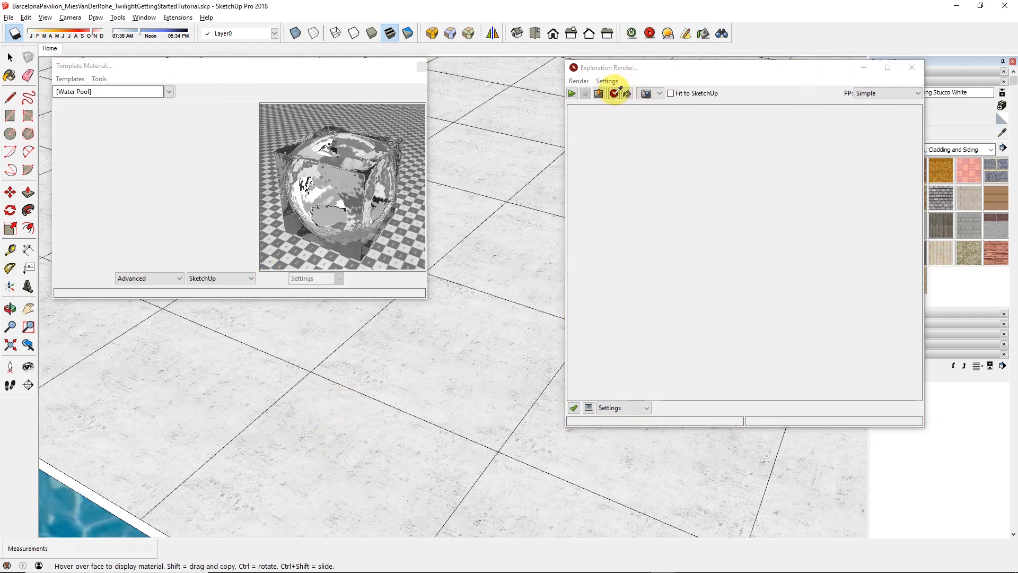
{"action": "left_click", "coordinate": [614, 93]}
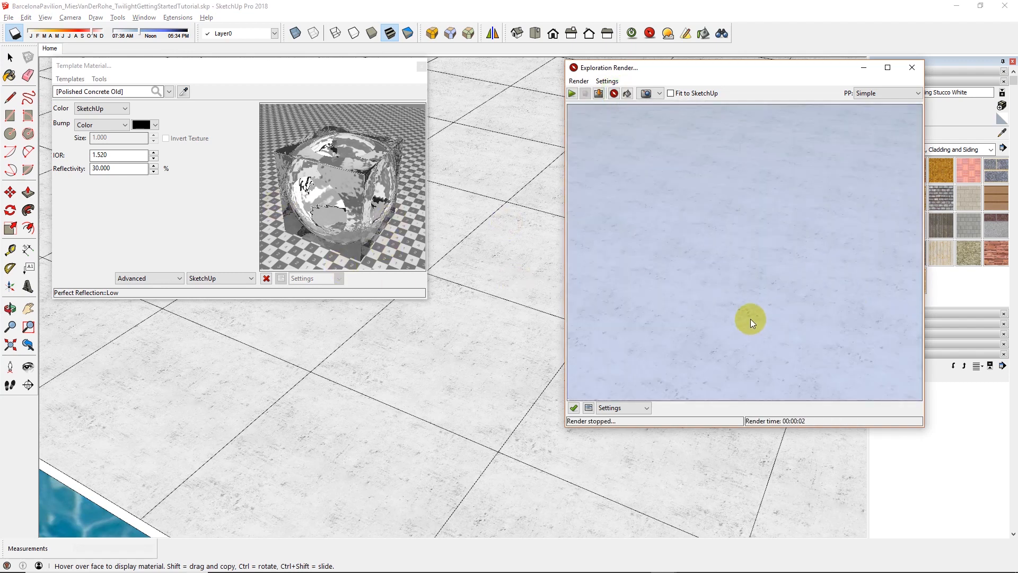
Step: Refresh the preview of the Polished Concrete Old material
{"action": "left_click", "coordinate": [73, 80]}
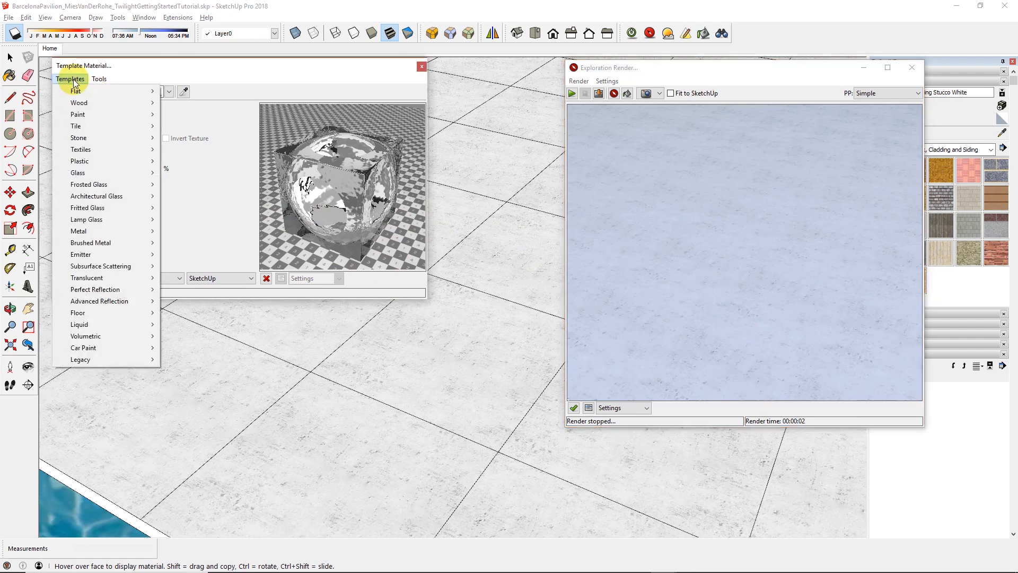
{"action": "left_click", "coordinate": [75, 81]}
{"action": "left_click", "coordinate": [75, 81]}
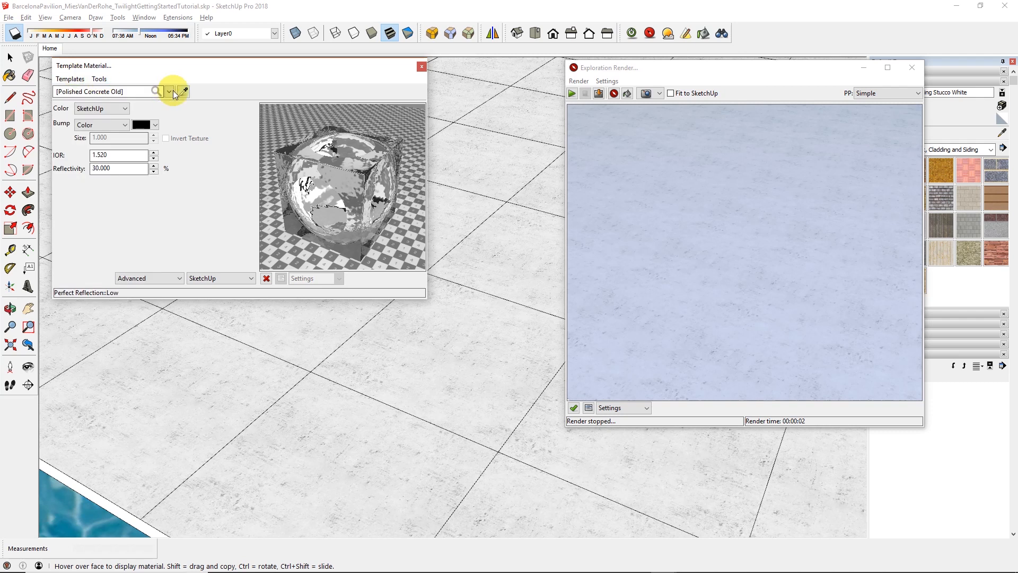
{"action": "left_click", "coordinate": [268, 279]}
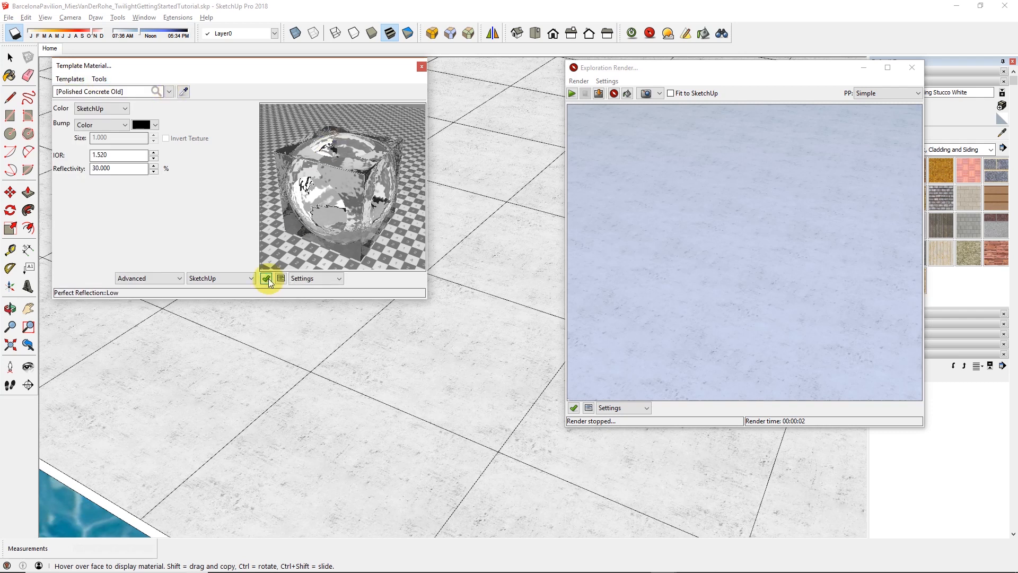
{"action": "left_click", "coordinate": [273, 279]}
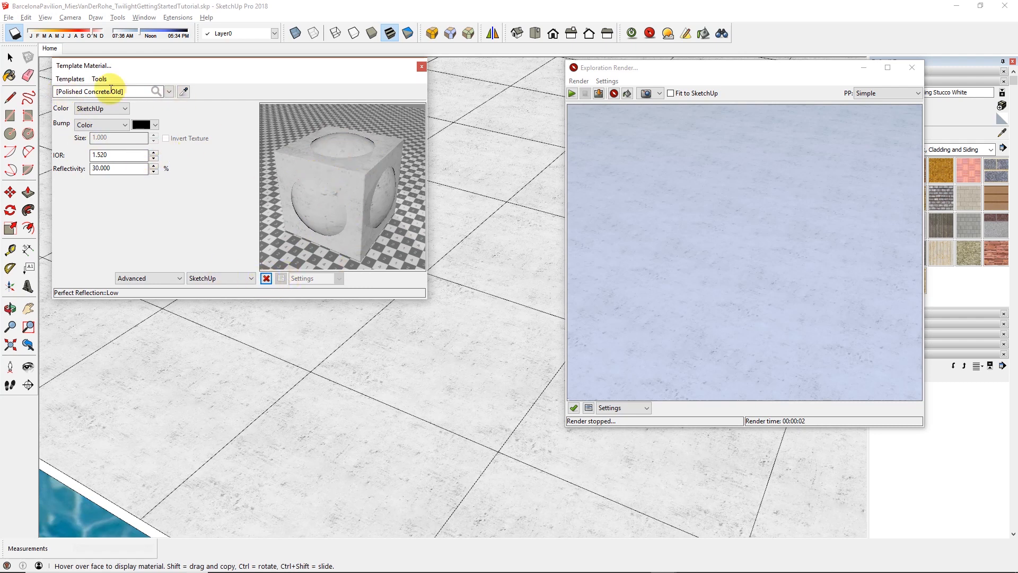
Step: Apply the Floor Tile template to the Polished Concrete Old material and re-render the paving
{"action": "left_click", "coordinate": [74, 79]}
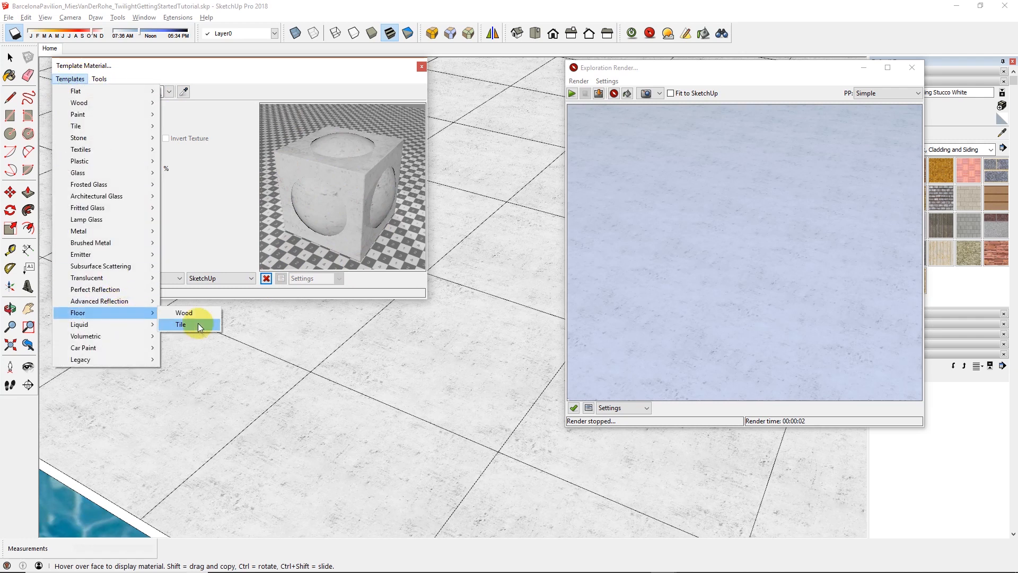
{"action": "left_click", "coordinate": [198, 323]}
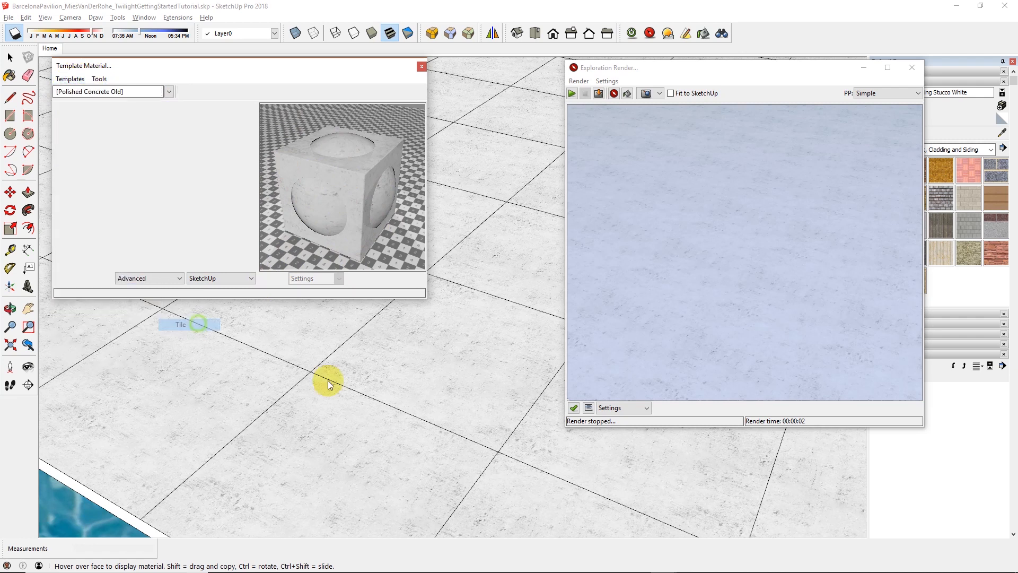
{"action": "left_click", "coordinate": [423, 369]}
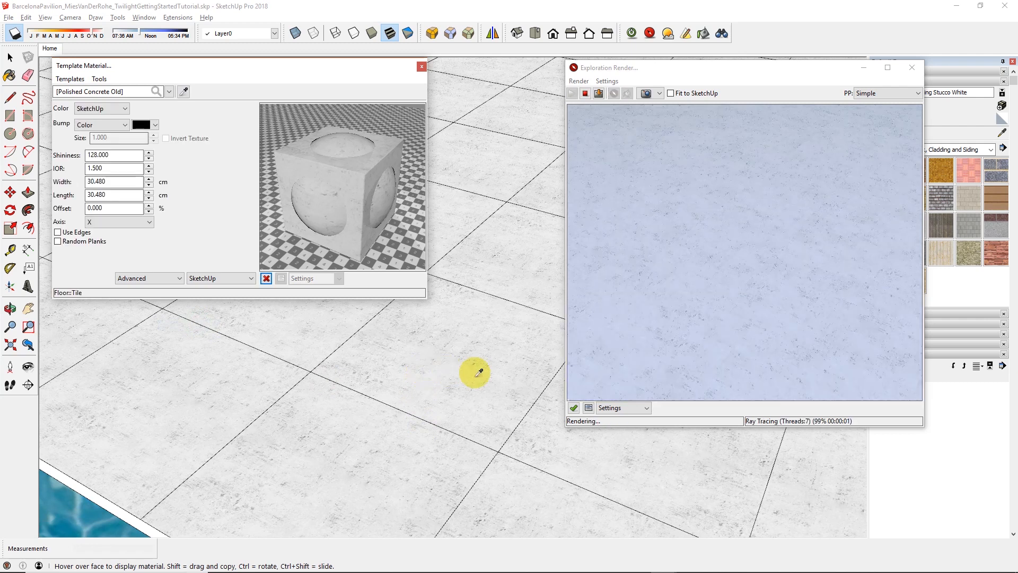
Step: Set the tile width and length to 50 cm, enable Use Edges, and re-render the paving
{"action": "double_click", "coordinate": [112, 181]}
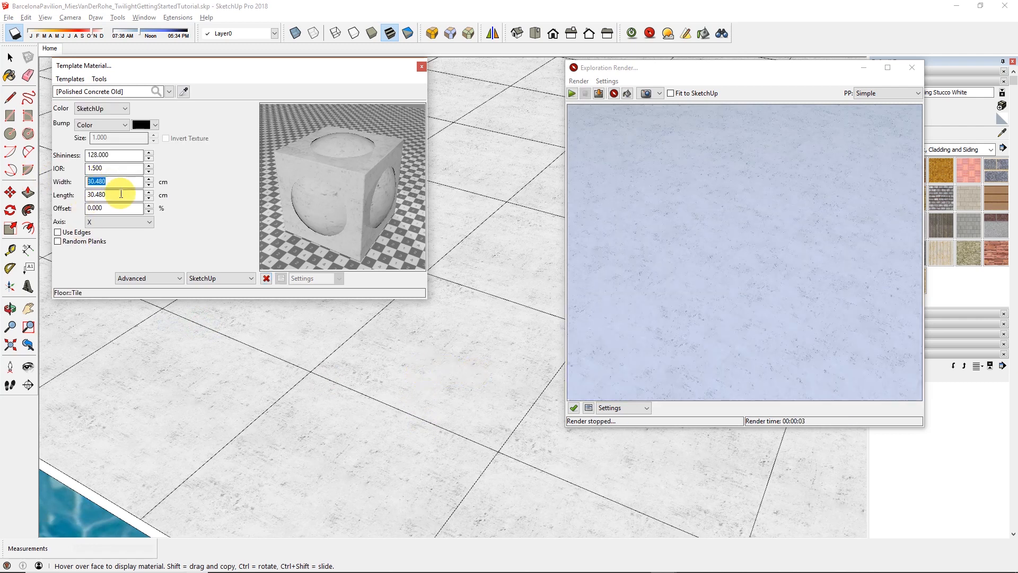
{"action": "type", "text": "50"}
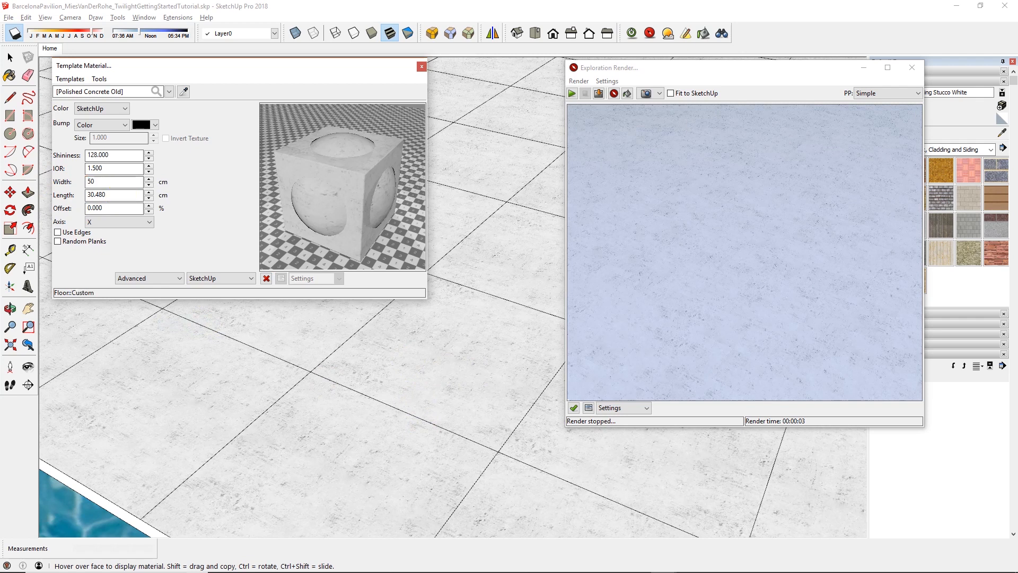
{"action": "type", "text": "50"}
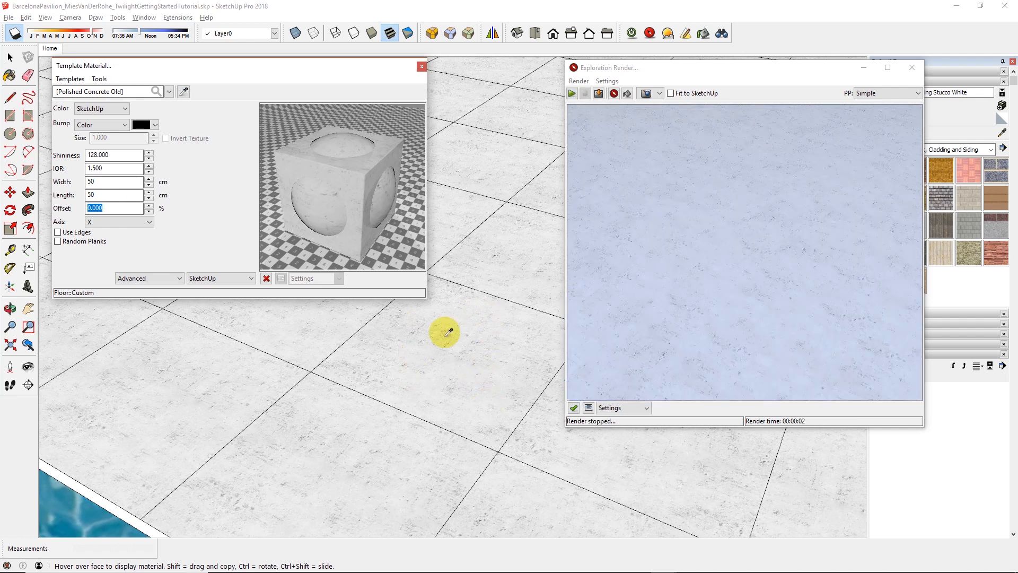
{"action": "left_click_drag", "start_coordinate": [113, 181], "coordinate": [65, 194]}
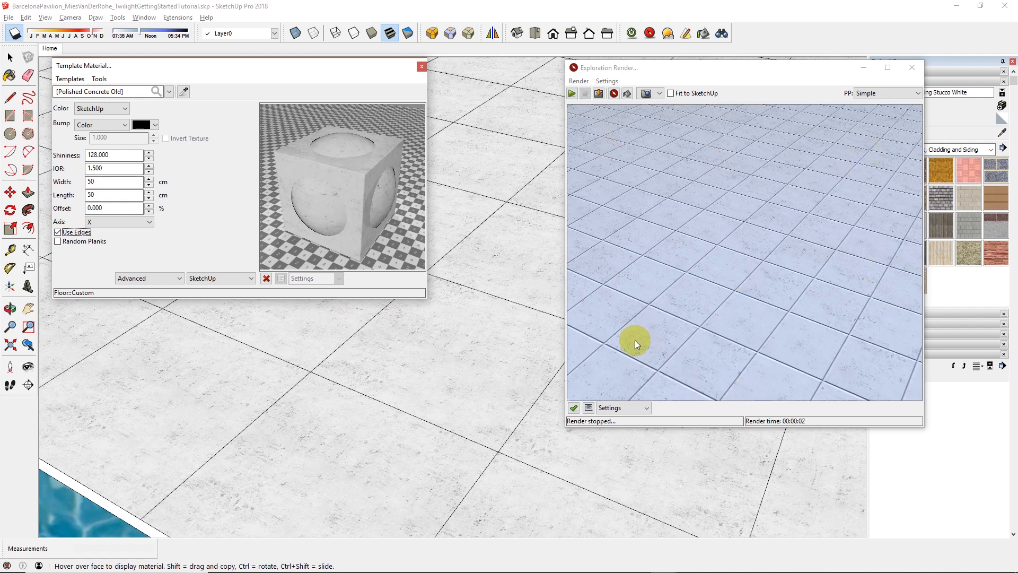
Step: Set the tile width and length to 100 cm and re-render the paving, including a view of its outer edge
{"action": "double_click", "coordinate": [114, 182]}
{"action": "type", "text": "100"}
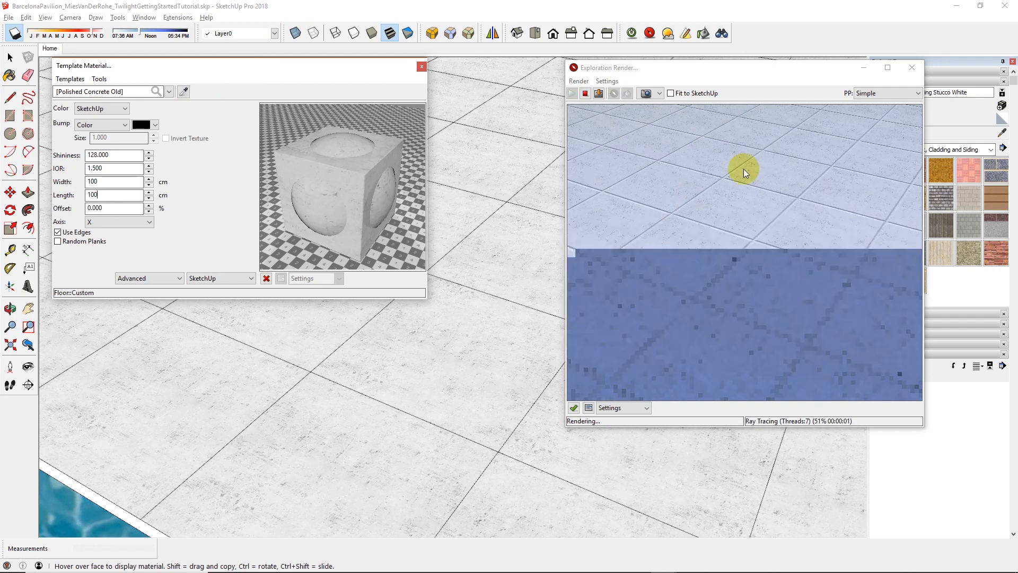
{"action": "mouse_move", "coordinate": [448, 430]}
{"action": "middle_mouse_down"}
{"action": "mouse_move", "coordinate": [476, 484]}
{"action": "mouse_move", "coordinate": [486, 448]}
{"action": "mouse_move", "coordinate": [461, 418]}
{"action": "middle_mouse_up"}
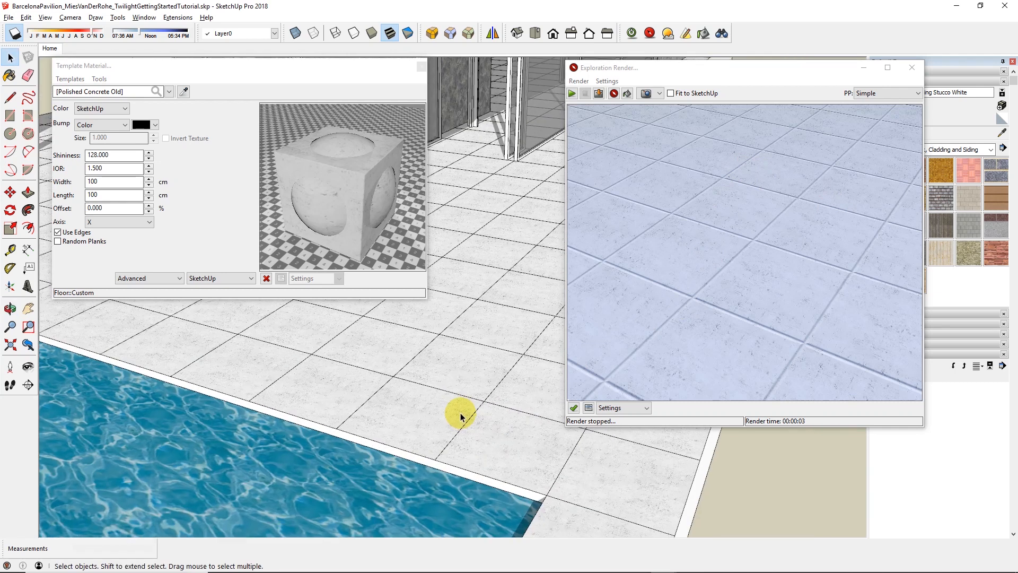
{"action": "scroll", "coordinate": [459, 411], "scroll_direction": "up", "scroll_amount": 5}
{"action": "triple_click", "coordinate": [507, 388]}
{"action": "scroll", "coordinate": [361, 425], "scroll_direction": "down", "scroll_amount": 2}
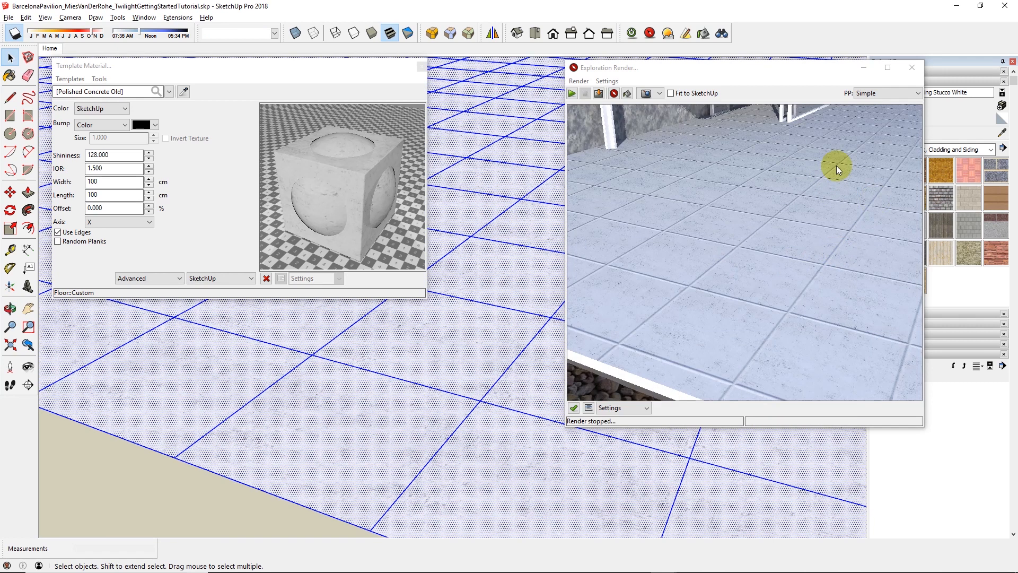
{"action": "left_click", "coordinate": [462, 447]}
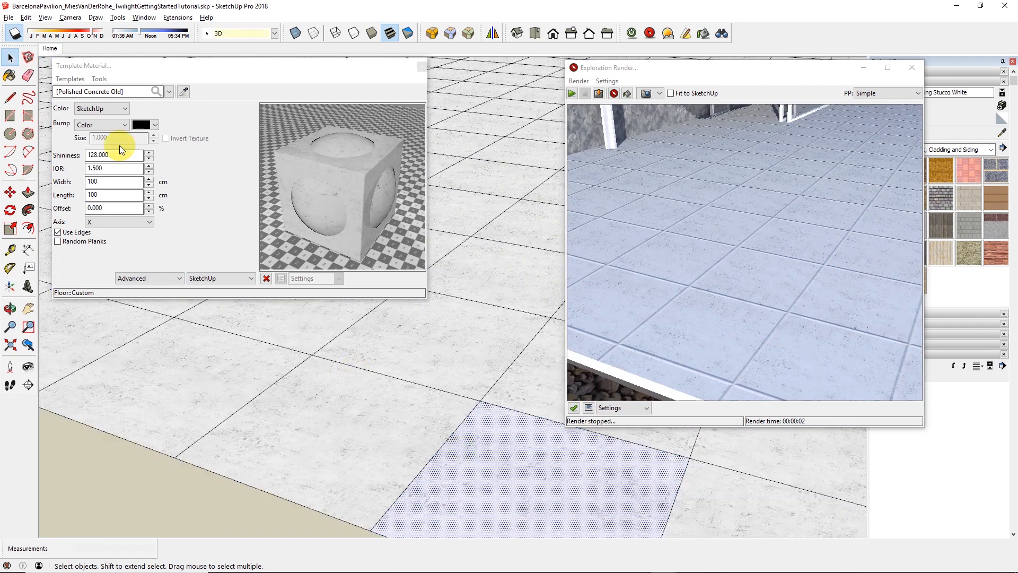
Step: Set the tile offset to 50 % and re-render the paving
{"action": "left_click", "coordinate": [70, 79]}
{"action": "left_click", "coordinate": [70, 79]}
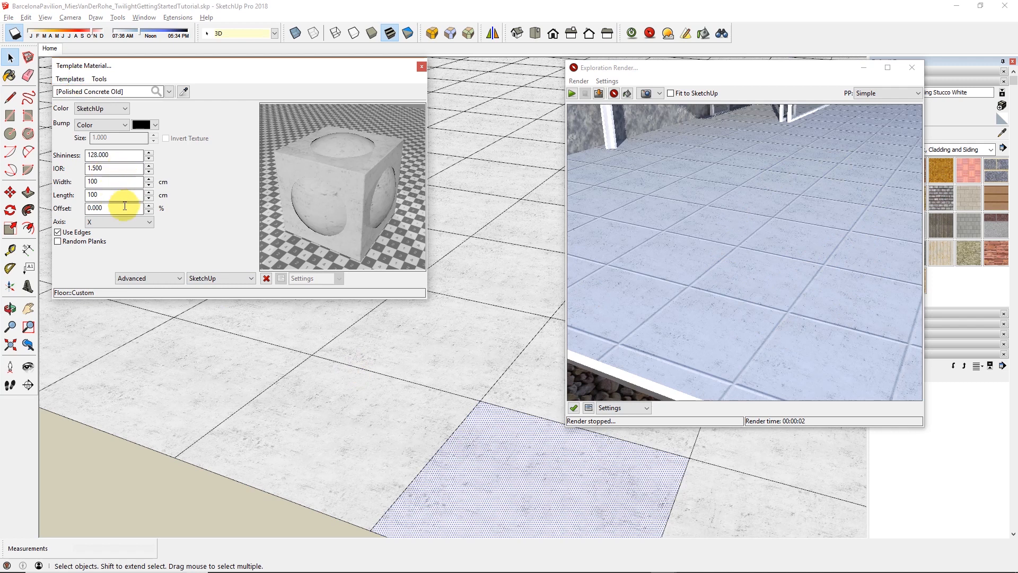
{"action": "left_click_drag", "start_coordinate": [124, 206], "coordinate": [43, 207]}
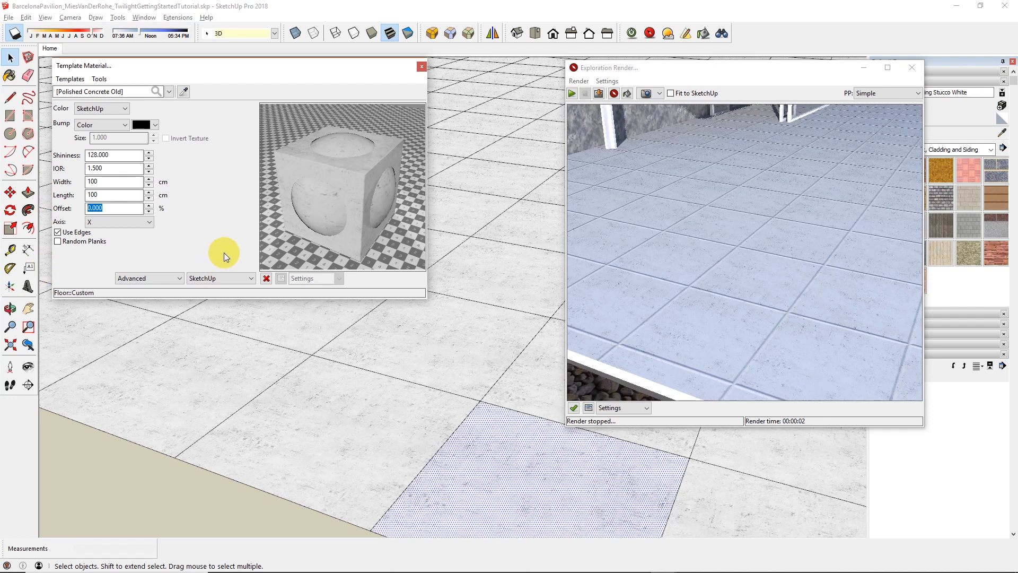
{"action": "type", "text": "50"}
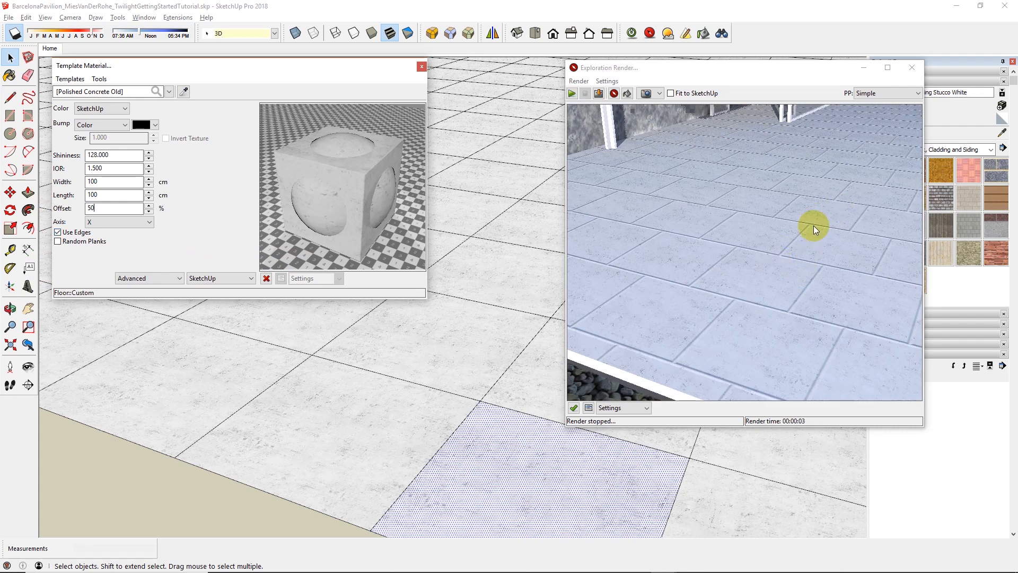
Step: Set the tile offset to 33 % and the axis to Y, re-rendering the paving to compare the patterns
{"action": "double_click", "coordinate": [114, 209]}
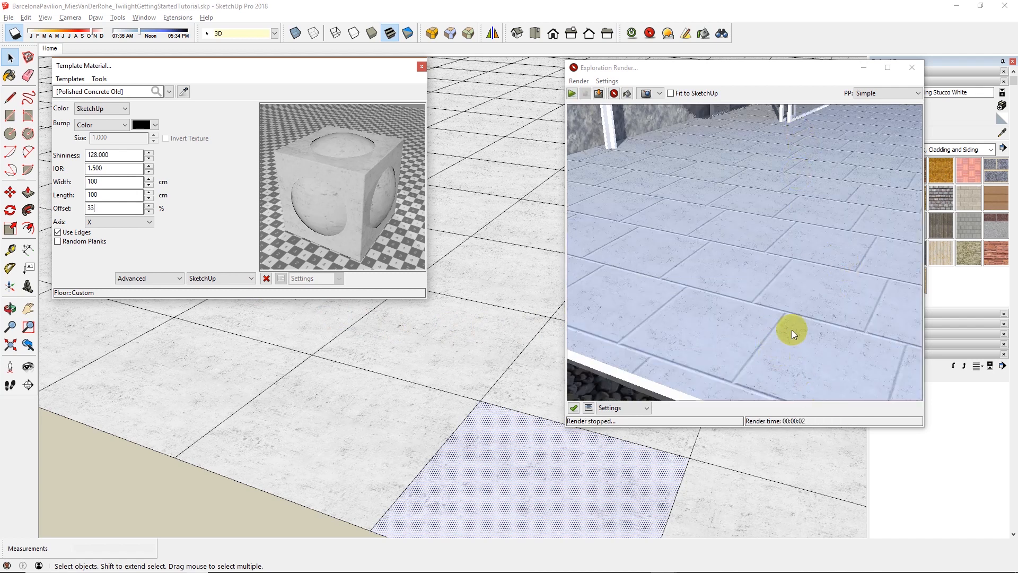
{"action": "left_click", "coordinate": [124, 221]}
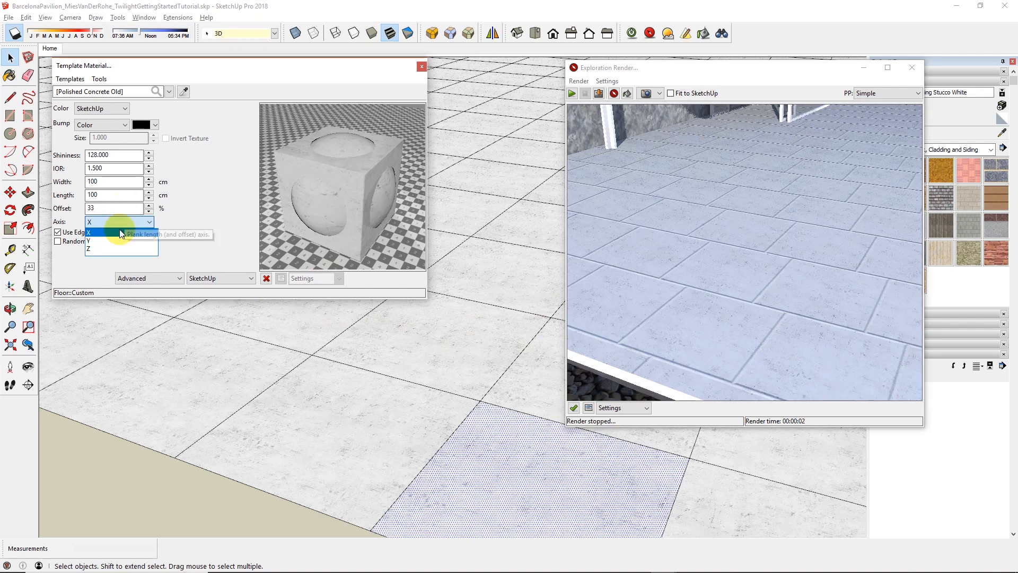
{"action": "left_click", "coordinate": [108, 237]}
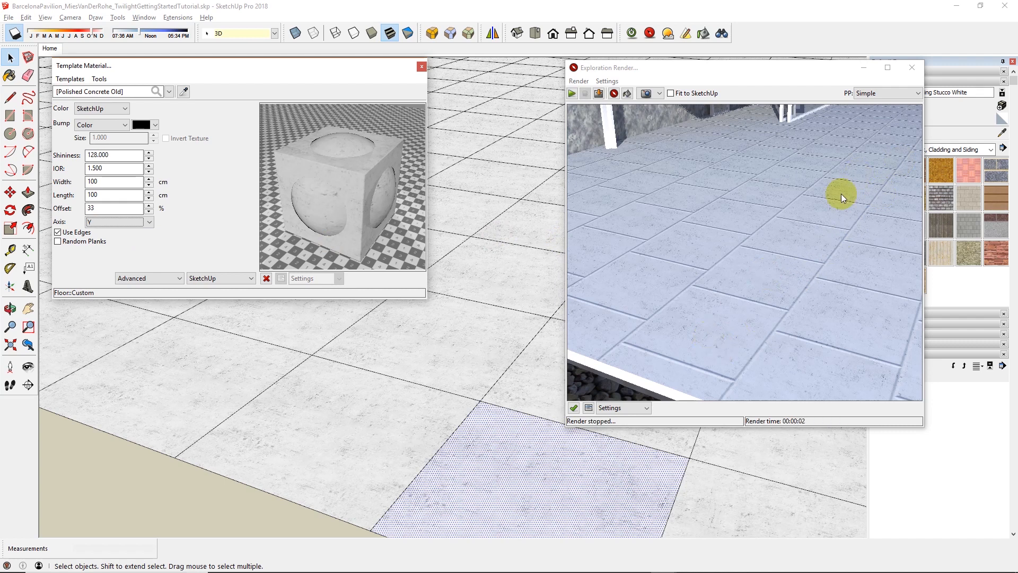
Step: Set the tile axis to X and the offset to 0 %
{"action": "left_click", "coordinate": [137, 222]}
{"action": "left_click", "coordinate": [121, 237]}
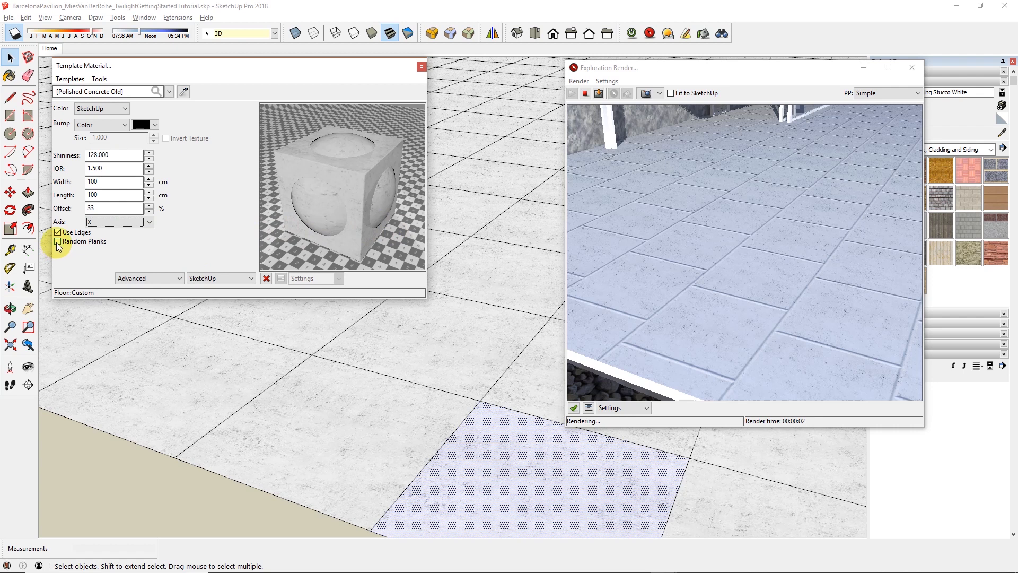
{"action": "double_click", "coordinate": [112, 208]}
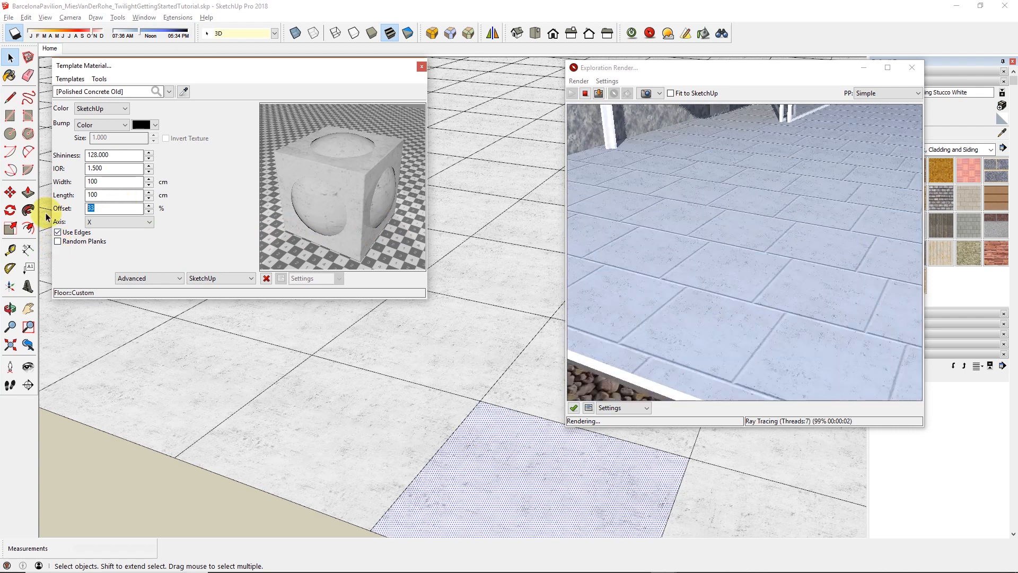
{"action": "type", "text": "0"}
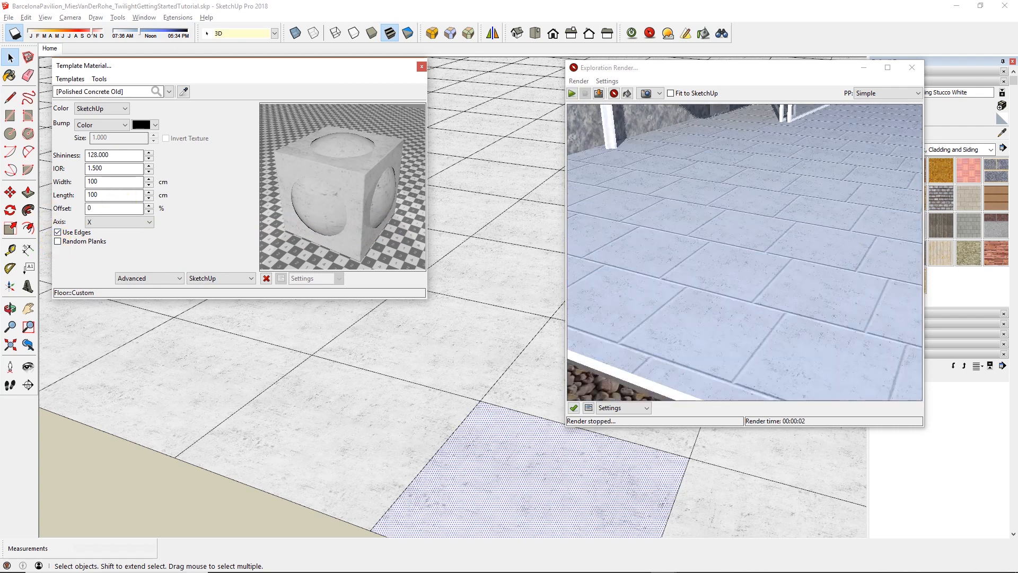
Step: Enable Random Planks for the floor tiles, re-render the paving, and close the render window
{"action": "left_click", "coordinate": [58, 241]}
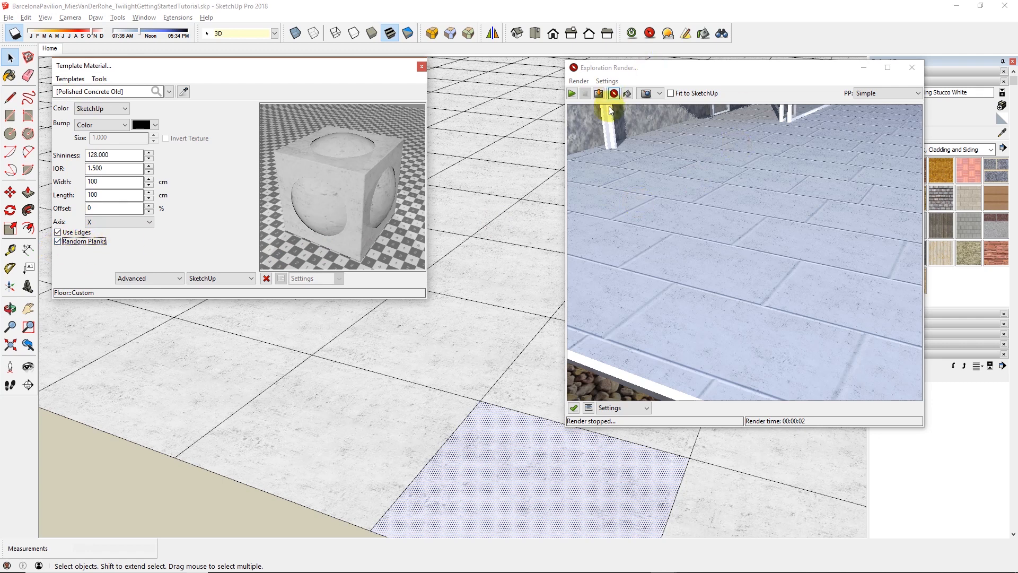
{"action": "left_click", "coordinate": [912, 67]}
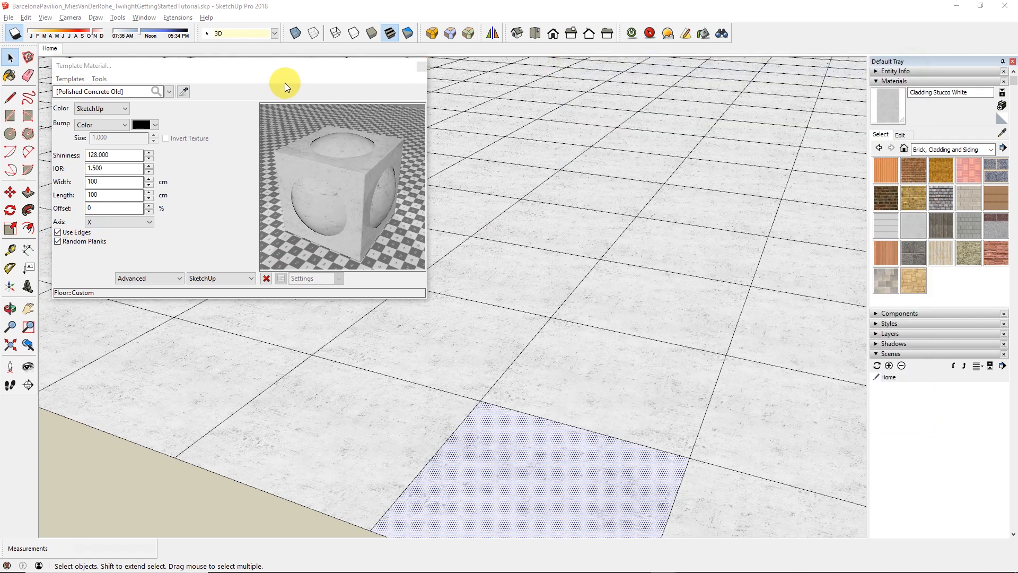
Step: Restore the Home scene view and reposition the Template Material window over the model
{"action": "left_click", "coordinate": [10, 57]}
{"action": "left_click", "coordinate": [50, 48]}
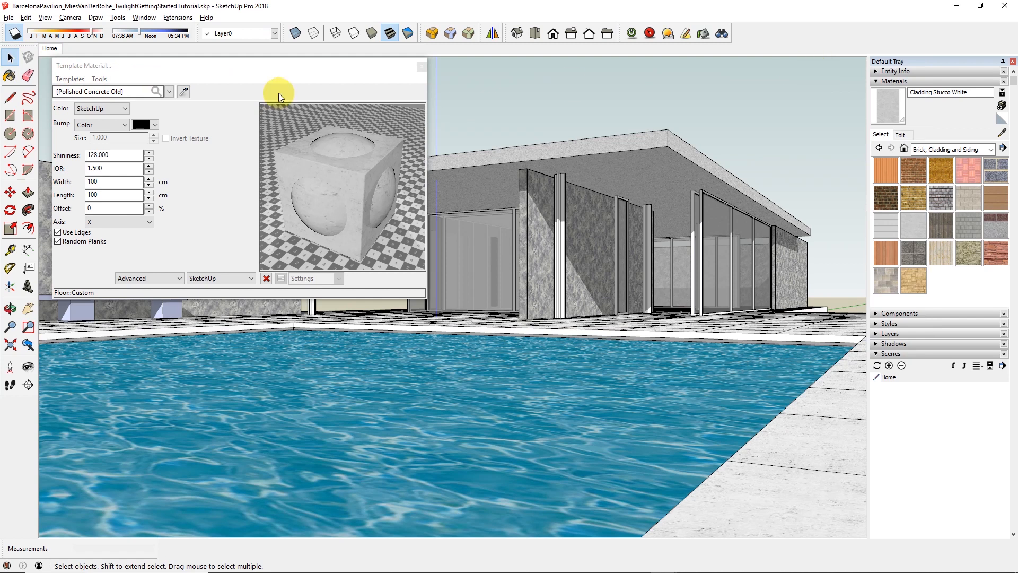
{"action": "left_click", "coordinate": [666, 102]}
{"action": "mouse_move", "coordinate": [304, 63]}
{"action": "left_mouse_down"}
{"action": "mouse_move", "coordinate": [319, 220]}
{"action": "mouse_move", "coordinate": [299, 82]}
{"action": "left_mouse_up"}
Step: Examine the unpainted stairs beside the terrace up close and select the topmost step
{"action": "middle_click_drag", "start_coordinate": [716, 211], "coordinate": [491, 305]}
{"action": "scroll", "coordinate": [564, 477], "scroll_direction": "up", "scroll_amount": 5}
{"action": "middle_click_drag", "start_coordinate": [521, 415], "coordinate": [496, 228]}
{"action": "scroll", "coordinate": [496, 228], "scroll_direction": "up", "scroll_amount": 3}
{"action": "middle_click_drag", "start_coordinate": [522, 395], "coordinate": [608, 384]}
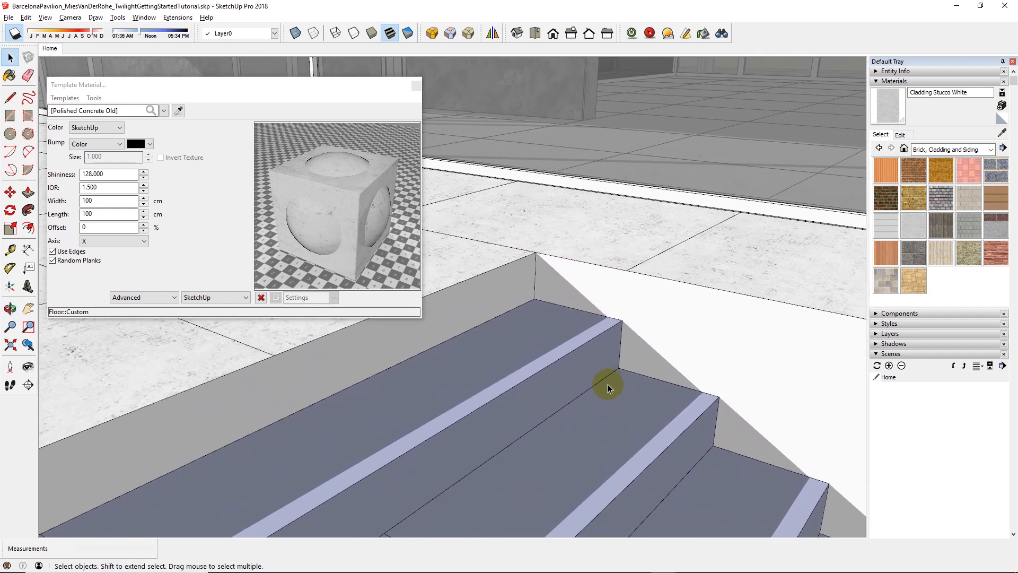
{"action": "left_click", "coordinate": [540, 336]}
{"action": "left_click", "coordinate": [624, 422]}
{"action": "left_click", "coordinate": [523, 366]}
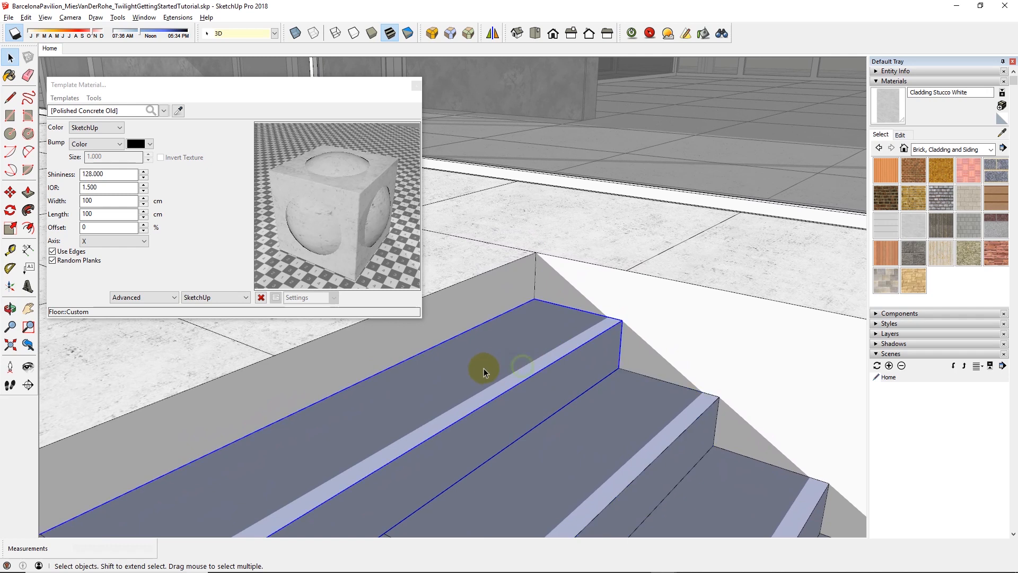
Step: Open the stone wall group at the pavilion's far end, inspect the long outer face's options, and leave the group
{"action": "scroll", "coordinate": [465, 400], "scroll_direction": "down", "scroll_amount": 2}
{"action": "middle_click_drag", "start_coordinate": [589, 277], "coordinate": [583, 305]}
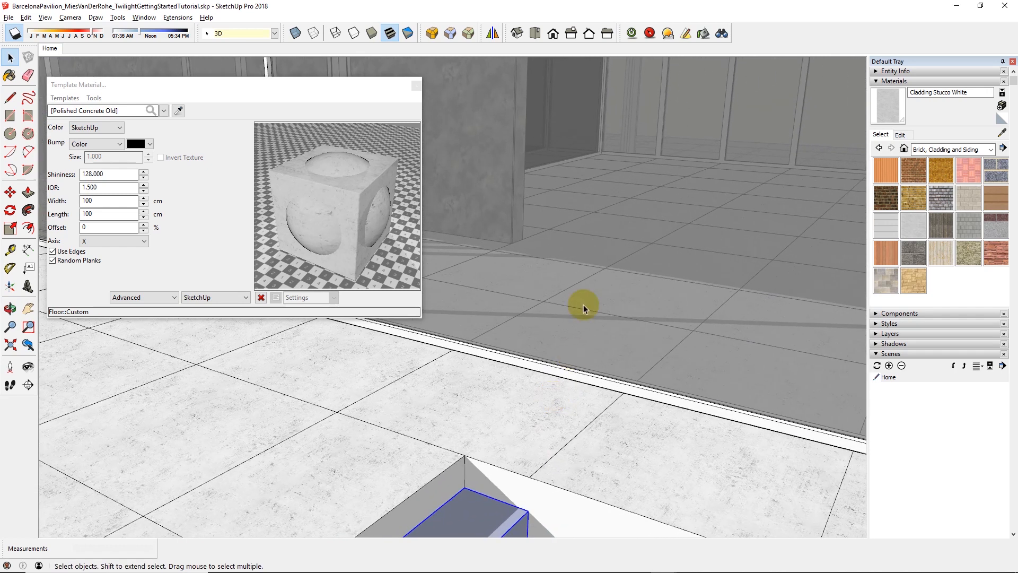
{"action": "middle_click_drag", "start_coordinate": [545, 427], "coordinate": [535, 284]}
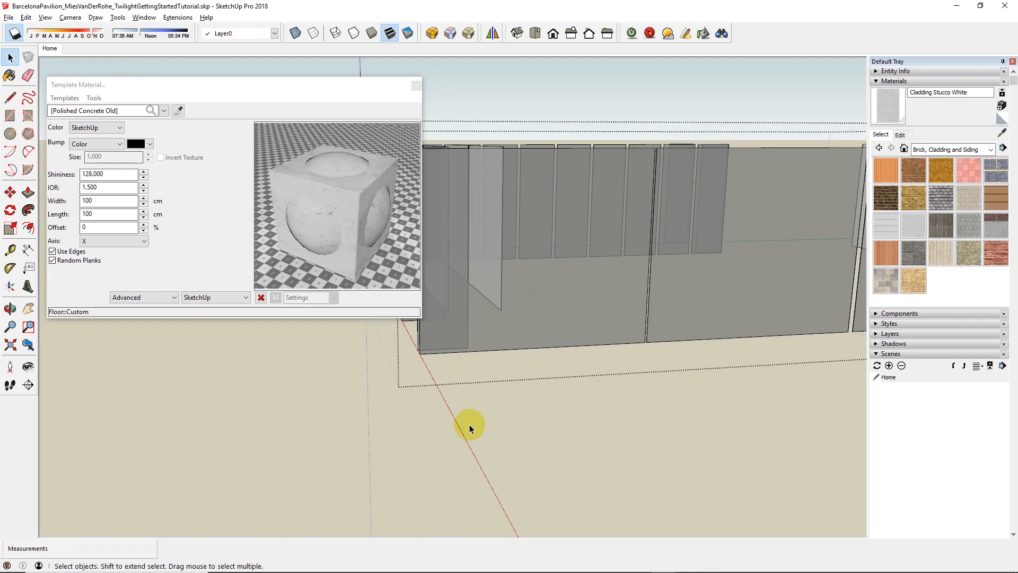
{"action": "middle_click_drag", "start_coordinate": [466, 425], "coordinate": [739, 421]}
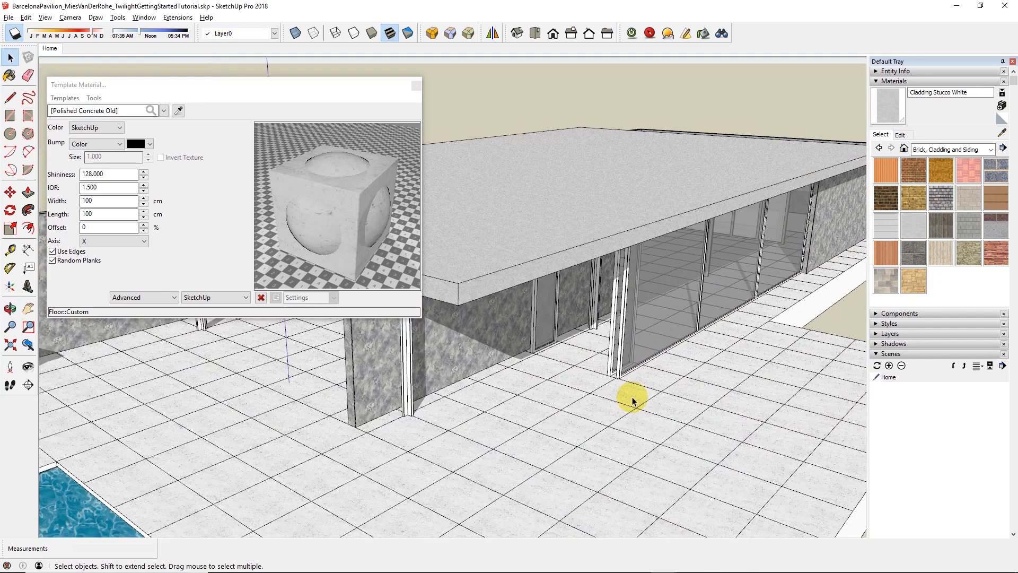
{"action": "middle_click_drag", "start_coordinate": [718, 395], "coordinate": [343, 478]}
{"action": "scroll", "coordinate": [396, 433], "scroll_direction": "up", "scroll_amount": 3}
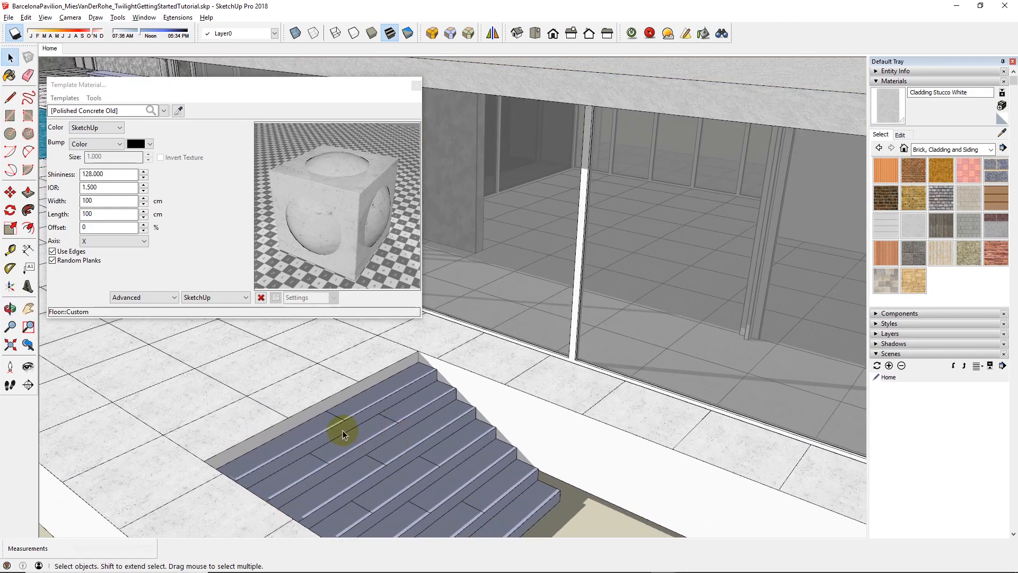
{"action": "scroll", "coordinate": [342, 432], "scroll_direction": "down", "scroll_amount": 4}
{"action": "middle_click_drag", "start_coordinate": [687, 445], "coordinate": [389, 391]}
{"action": "middle_click_drag", "start_coordinate": [649, 489], "coordinate": [707, 442]}
{"action": "left_click", "coordinate": [708, 443]}
{"action": "scroll", "coordinate": [616, 408], "scroll_direction": "down", "scroll_amount": 4}
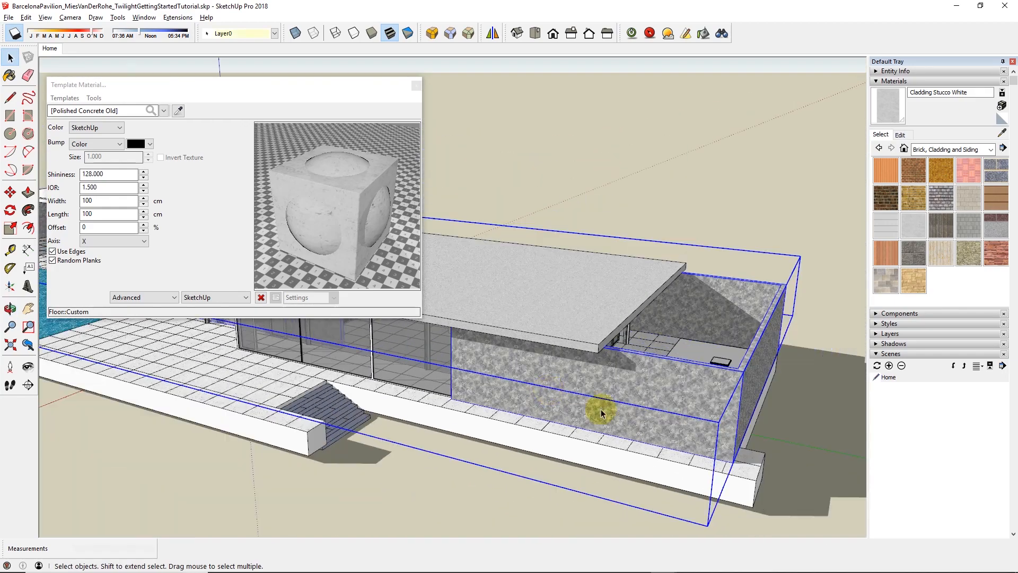
{"action": "double_click", "coordinate": [630, 404]}
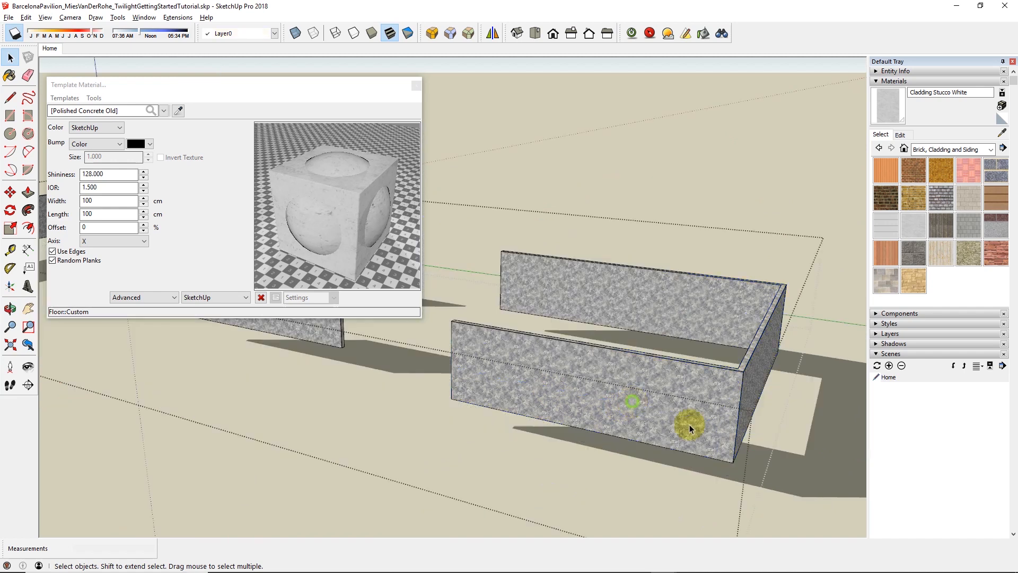
{"action": "right_click", "coordinate": [635, 412]}
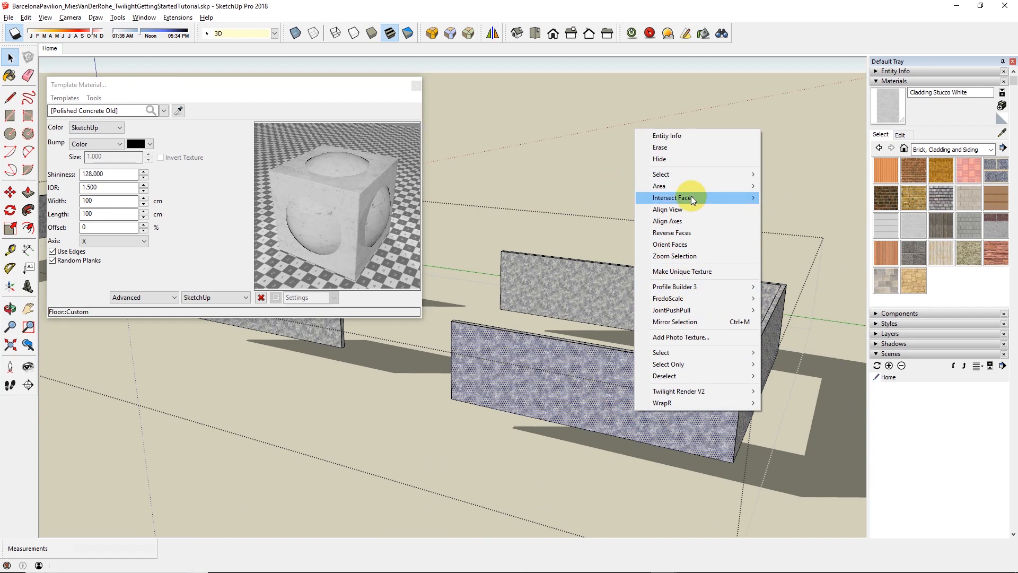
{"action": "left_click", "coordinate": [572, 202]}
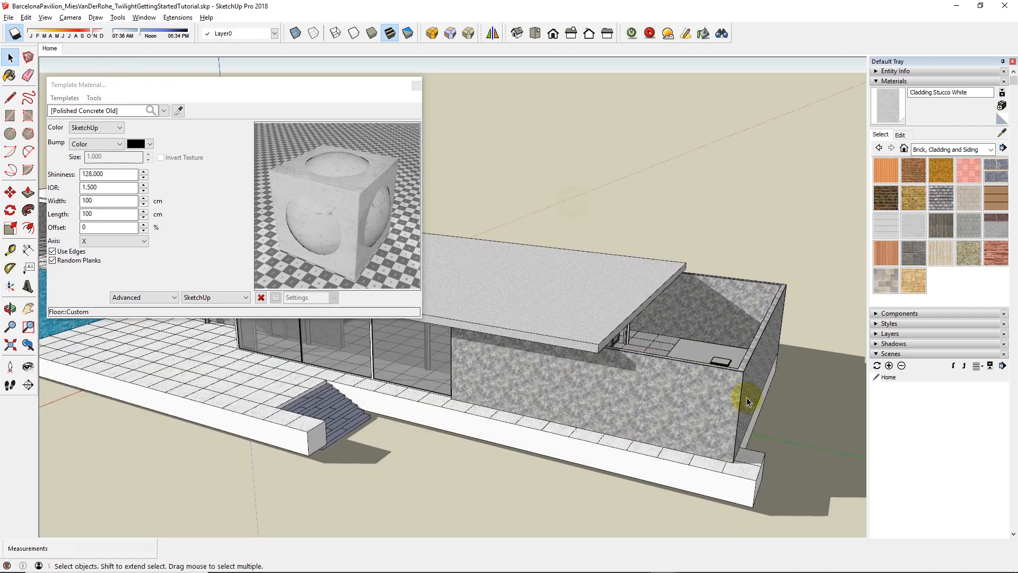
Step: Paint the topmost stair step with the Stone Masonry Multi material from Brick, Cladding and Siding
{"action": "scroll", "coordinate": [360, 395], "scroll_direction": "up", "scroll_amount": 10}
{"action": "middle_click_drag", "start_coordinate": [257, 404], "coordinate": [530, 448]}
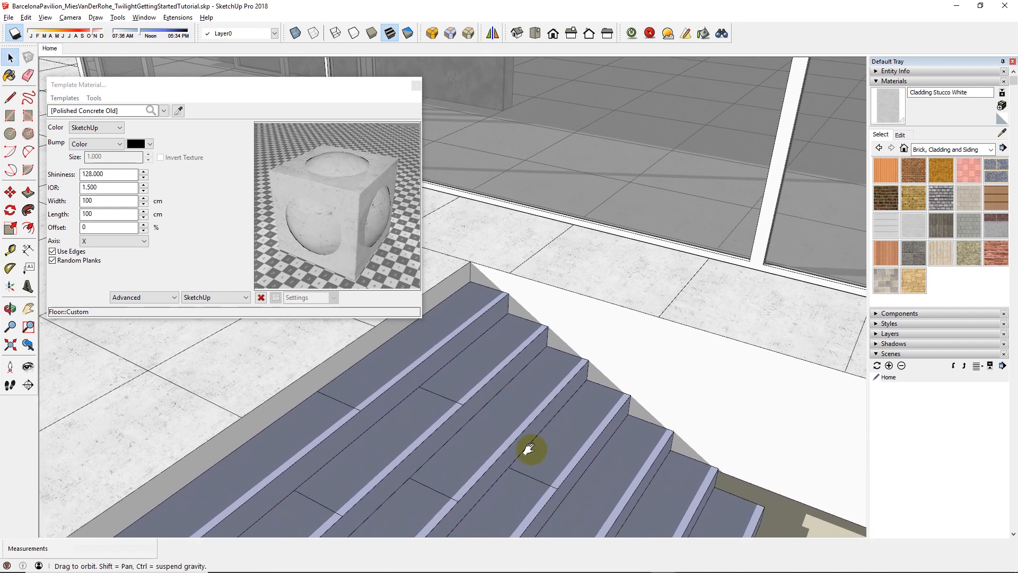
{"action": "scroll", "coordinate": [501, 386], "scroll_direction": "up", "scroll_amount": 3}
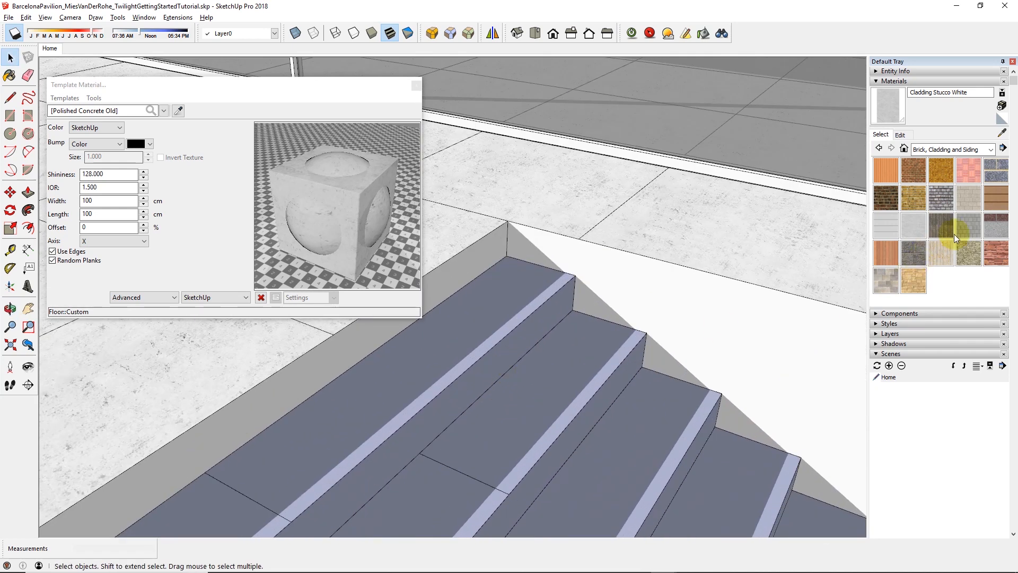
{"action": "left_click", "coordinate": [965, 151]}
{"action": "left_click", "coordinate": [964, 152]}
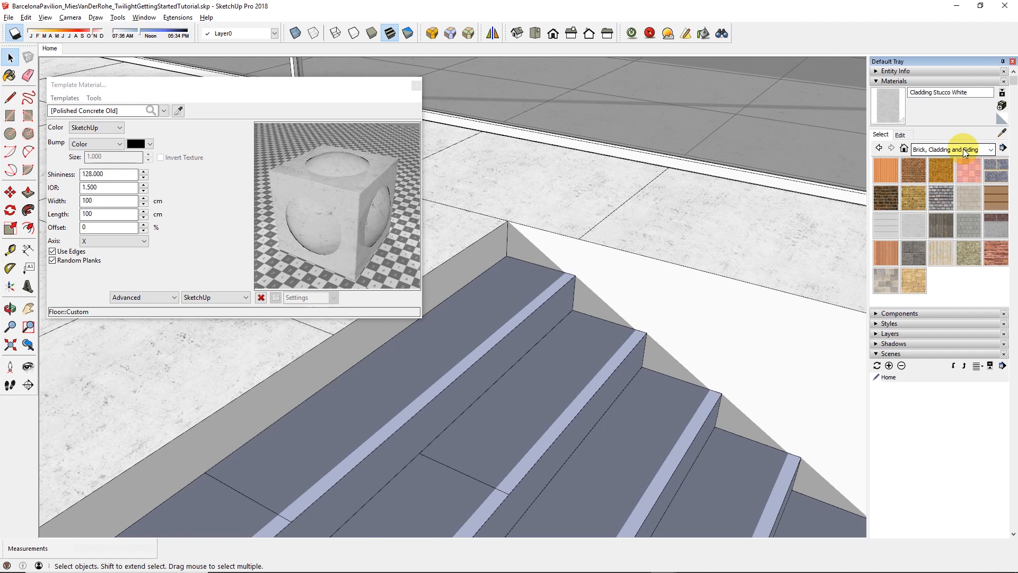
{"action": "left_click", "coordinate": [965, 151]}
{"action": "left_click", "coordinate": [968, 166]}
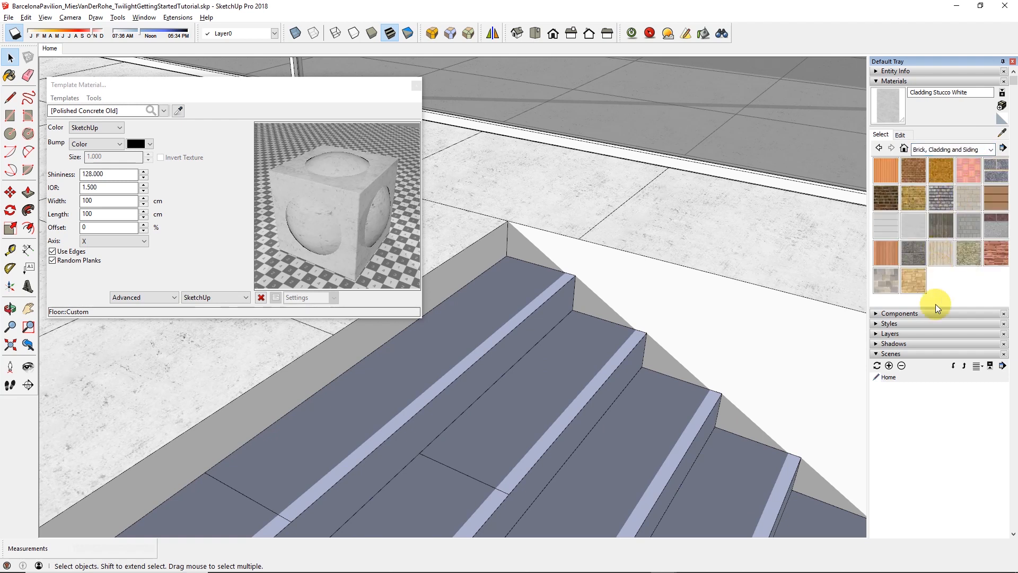
{"action": "left_click", "coordinate": [889, 281]}
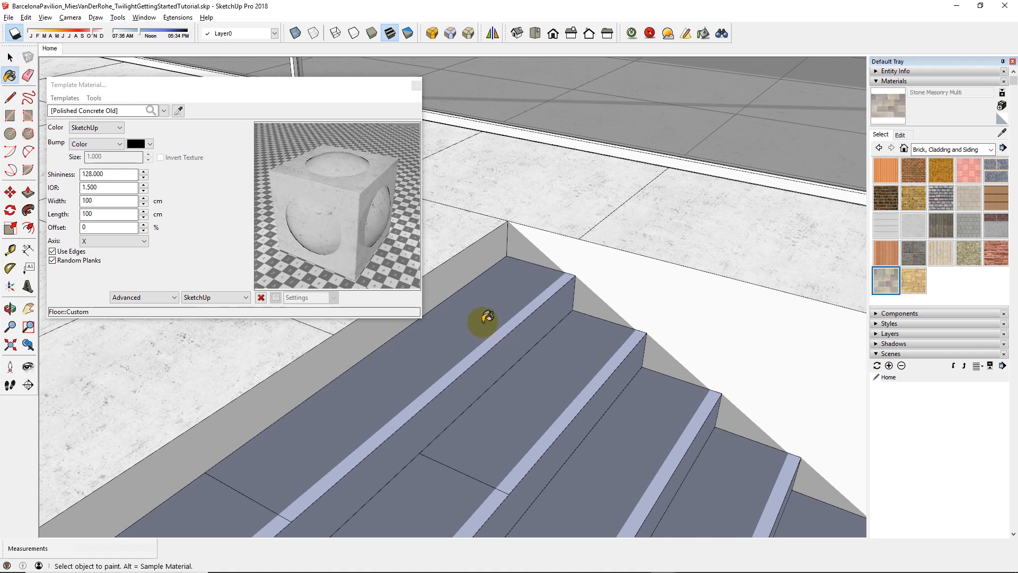
{"action": "left_click", "coordinate": [491, 319]}
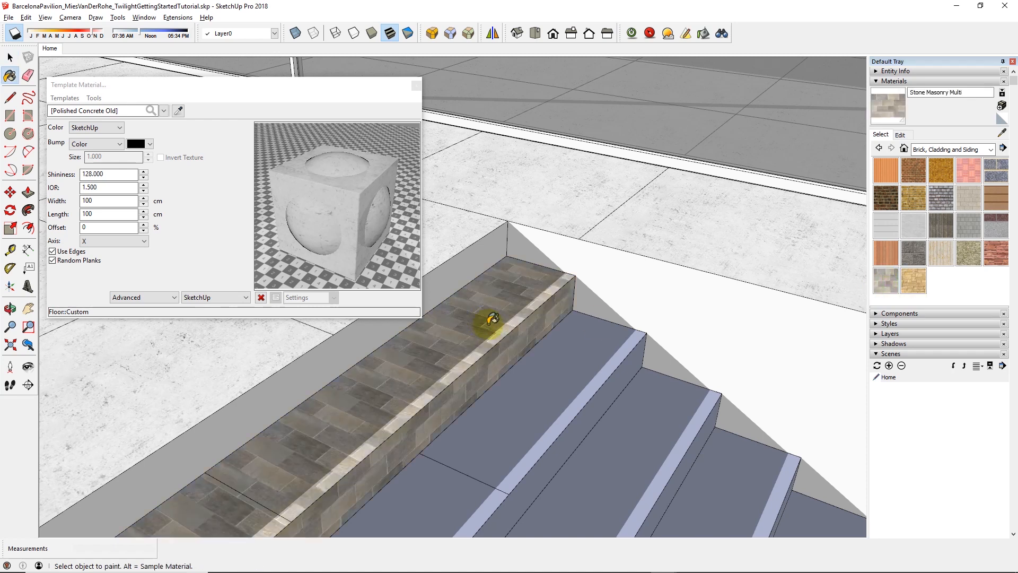
Step: Paint the second stair step with the Concrete Block 8x8 Gray material
{"action": "left_click", "coordinate": [968, 221]}
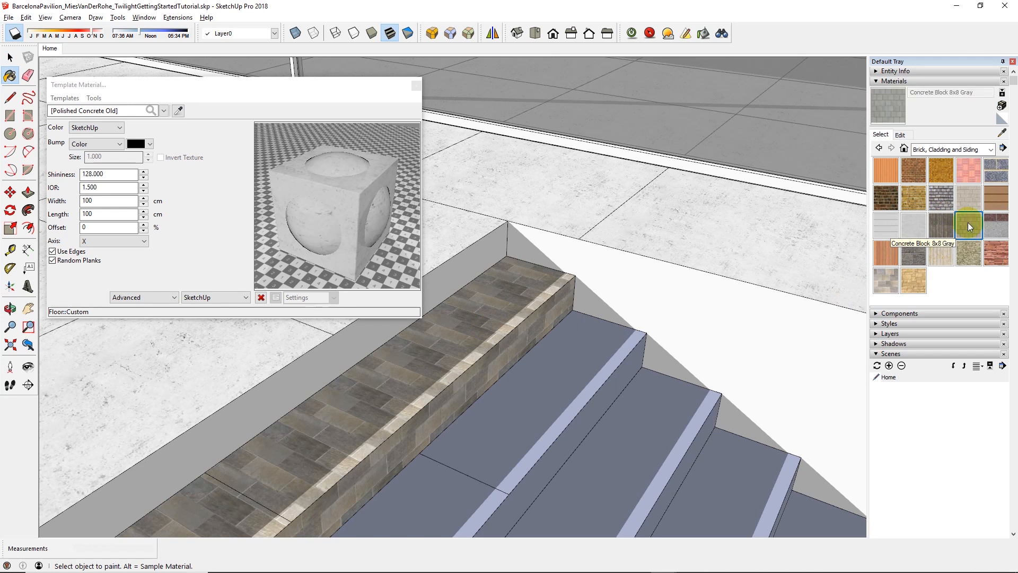
{"action": "left_click", "coordinate": [562, 387]}
{"action": "mouse_move", "coordinate": [595, 423]}
{"action": "middle_mouse_down"}
{"action": "mouse_move", "coordinate": [557, 432]}
{"action": "mouse_move", "coordinate": [662, 383]}
{"action": "mouse_move", "coordinate": [609, 326]}
{"action": "mouse_move", "coordinate": [750, 364]}
{"action": "mouse_move", "coordinate": [747, 354]}
{"action": "middle_mouse_up"}
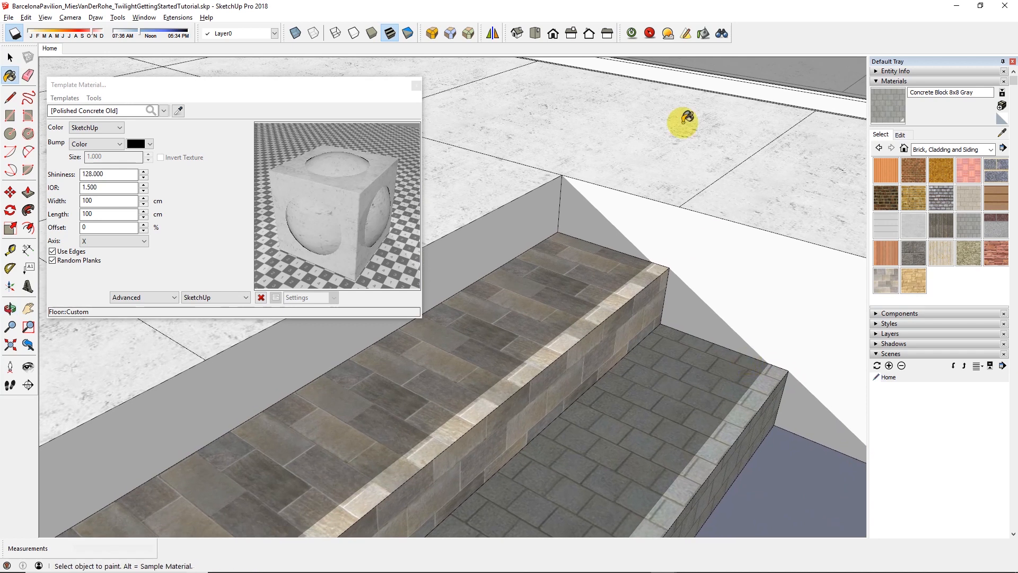
Step: Run an Exploration Render of the painted steps with the Medium Fast preset and move its window clear of them
{"action": "left_click", "coordinate": [628, 35]}
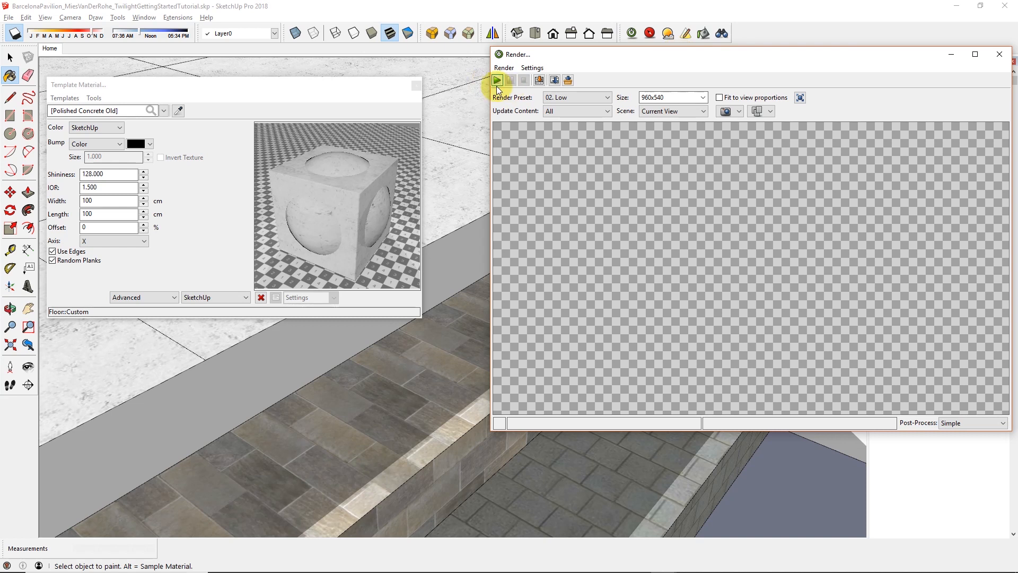
{"action": "left_click", "coordinate": [952, 54]}
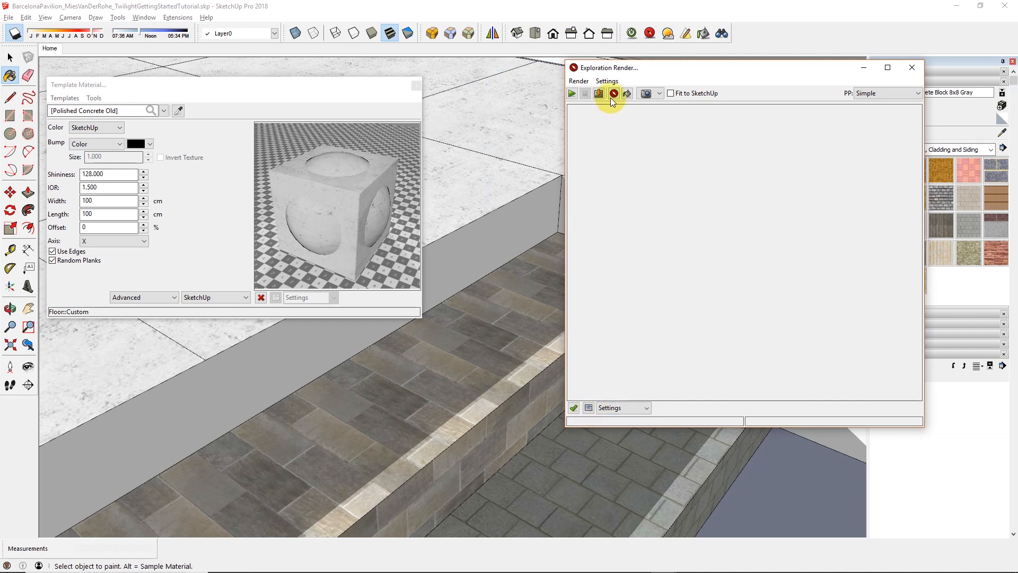
{"action": "left_click", "coordinate": [573, 93]}
{"action": "left_click", "coordinate": [597, 408]}
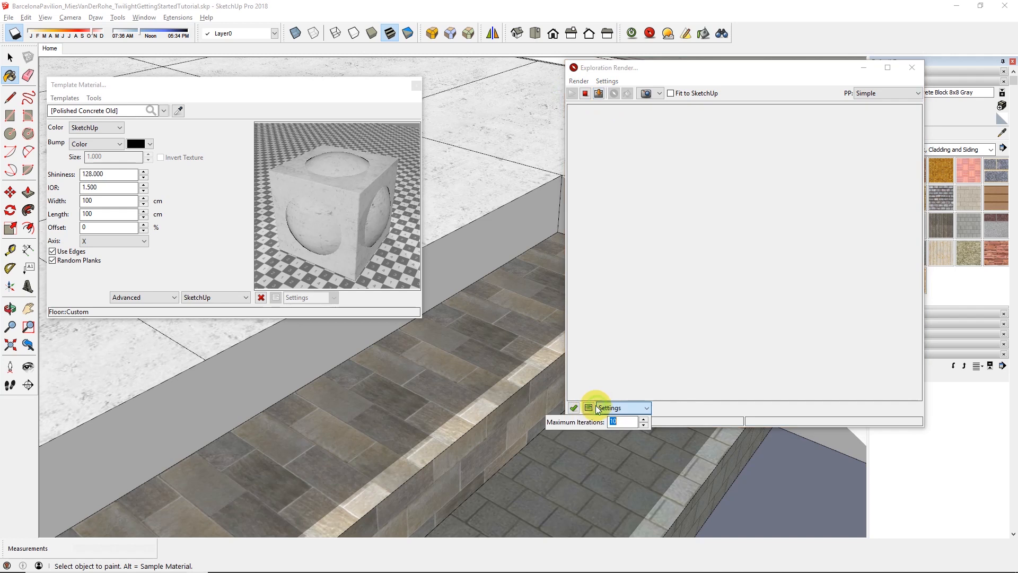
{"action": "left_click", "coordinate": [590, 409]}
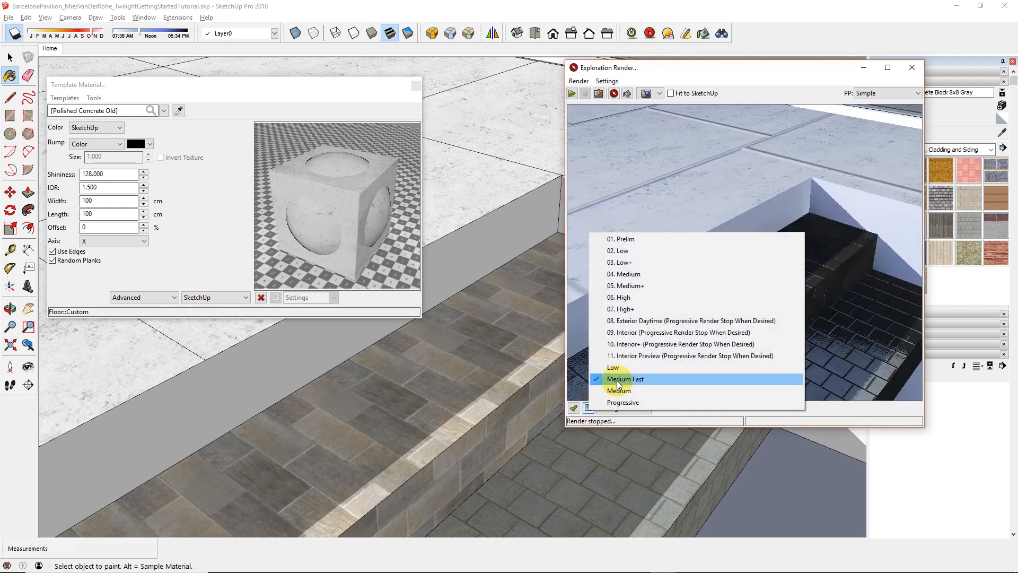
{"action": "left_click", "coordinate": [835, 410]}
{"action": "left_click_drag", "start_coordinate": [779, 71], "coordinate": [238, 45]}
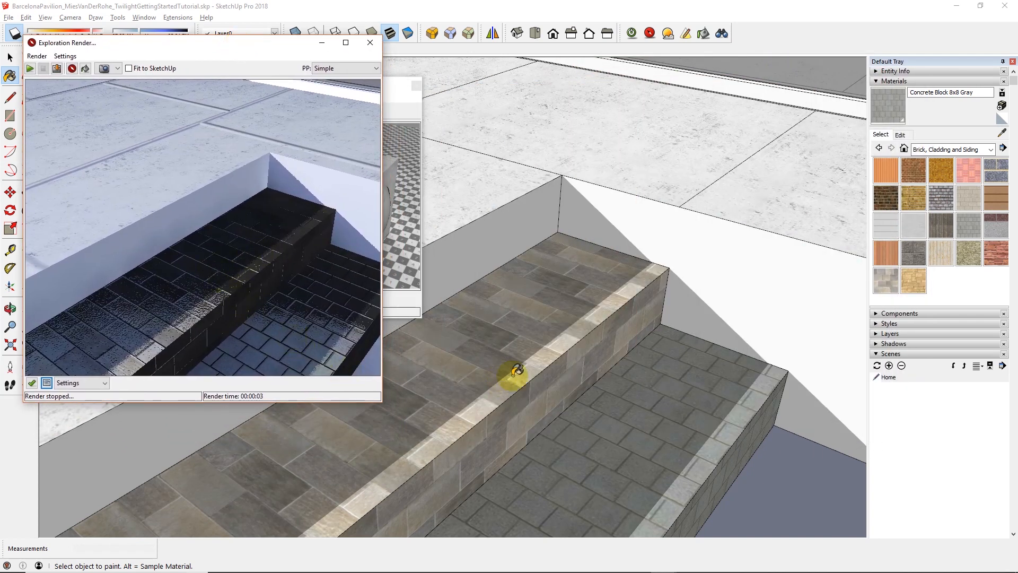
Step: Open the topmost step's group, select all its faces, reverse them, and leave the group
{"action": "left_click", "coordinate": [608, 386]}
{"action": "key", "text": "space"}
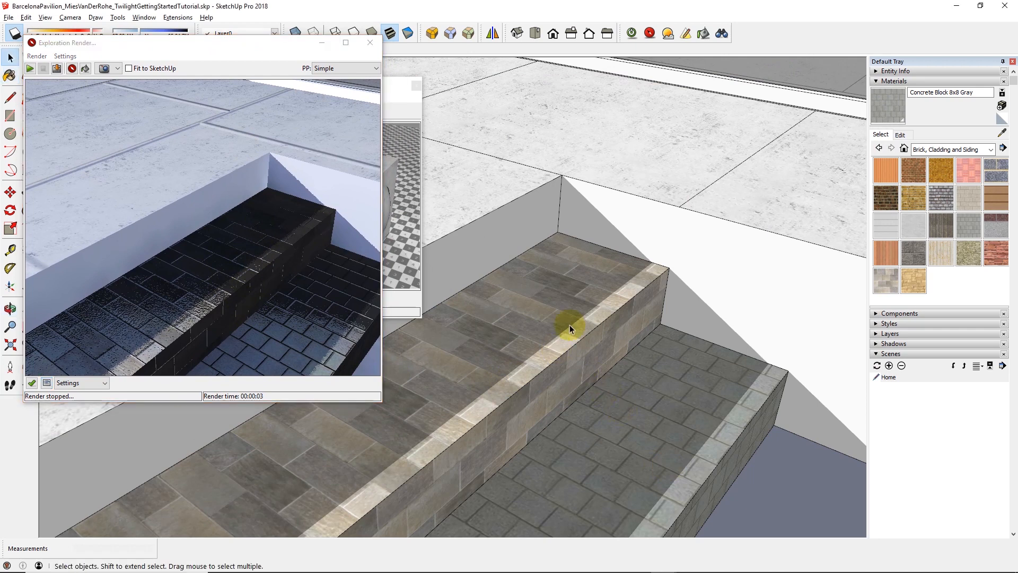
{"action": "left_click", "coordinate": [569, 324]}
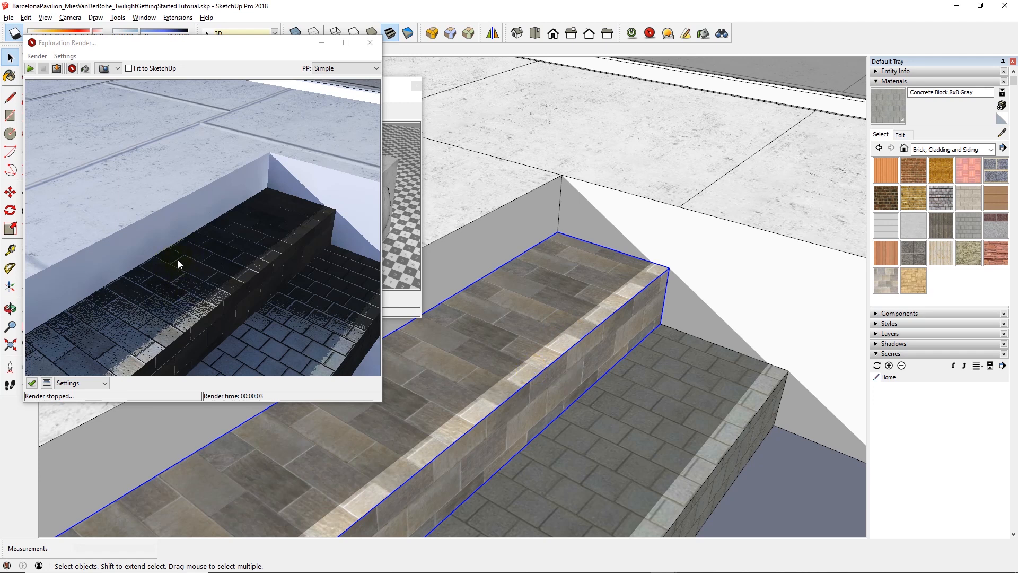
{"action": "double_click", "coordinate": [532, 337]}
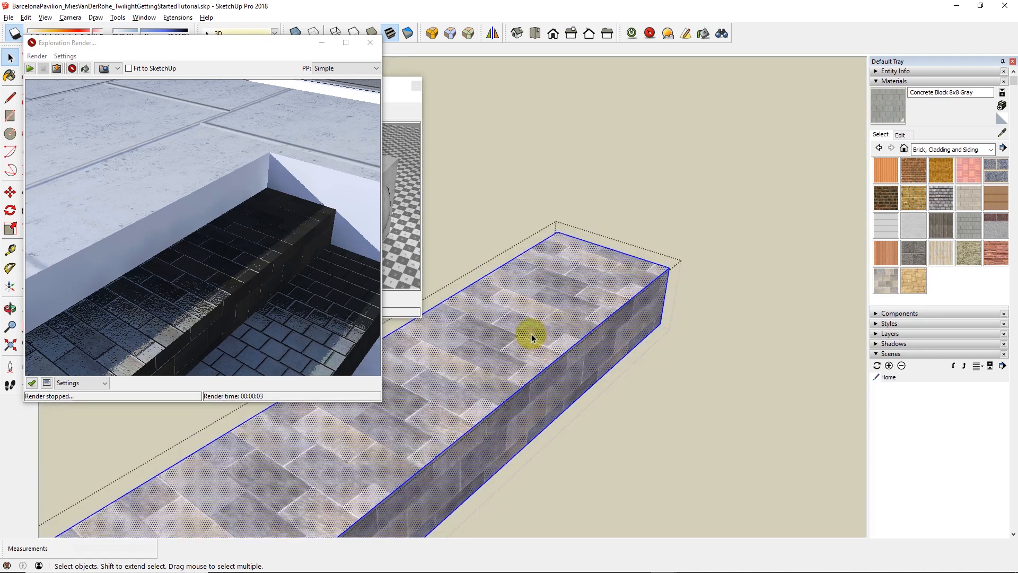
{"action": "left_click", "coordinate": [717, 396]}
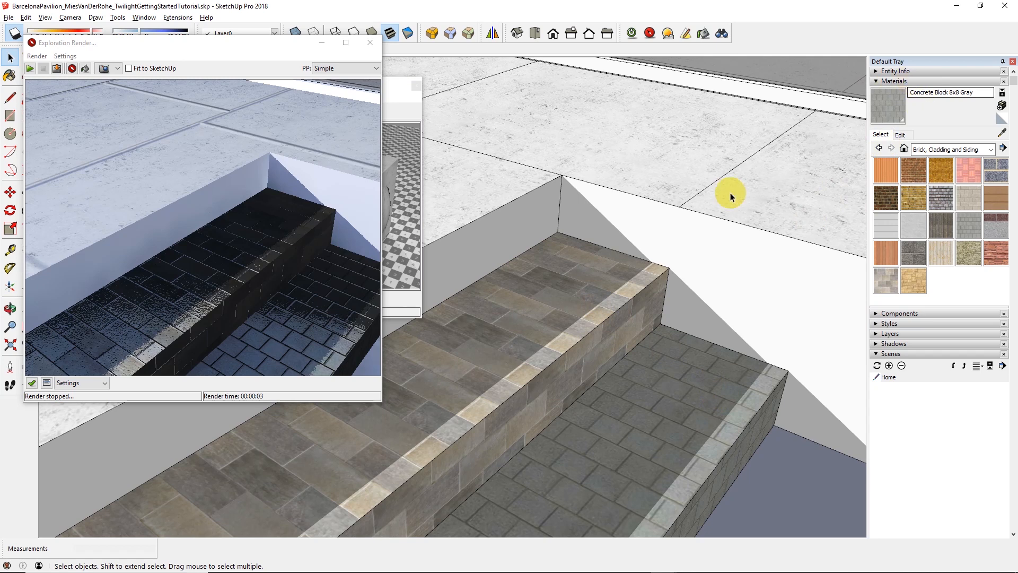
Step: Re-render the painted steps in the Exploration Render, switching the preset to Medium
{"action": "left_click", "coordinate": [522, 354]}
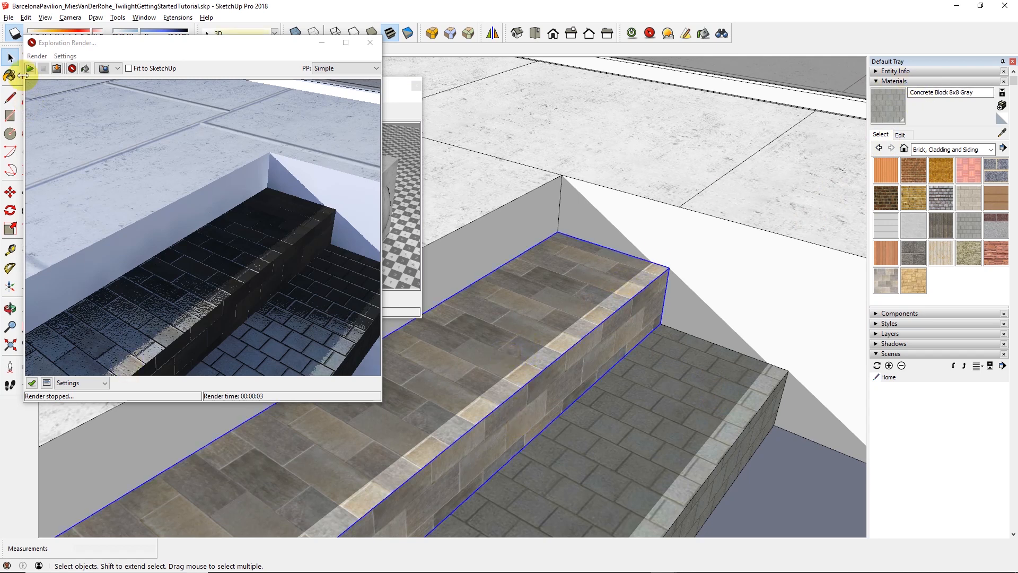
{"action": "left_click", "coordinate": [30, 71]}
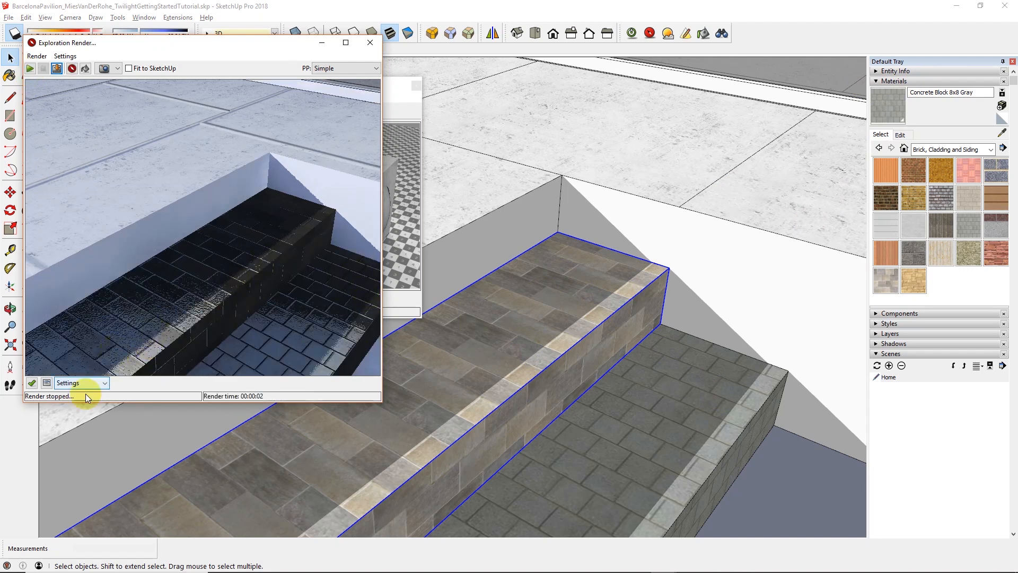
{"action": "left_click", "coordinate": [46, 383]}
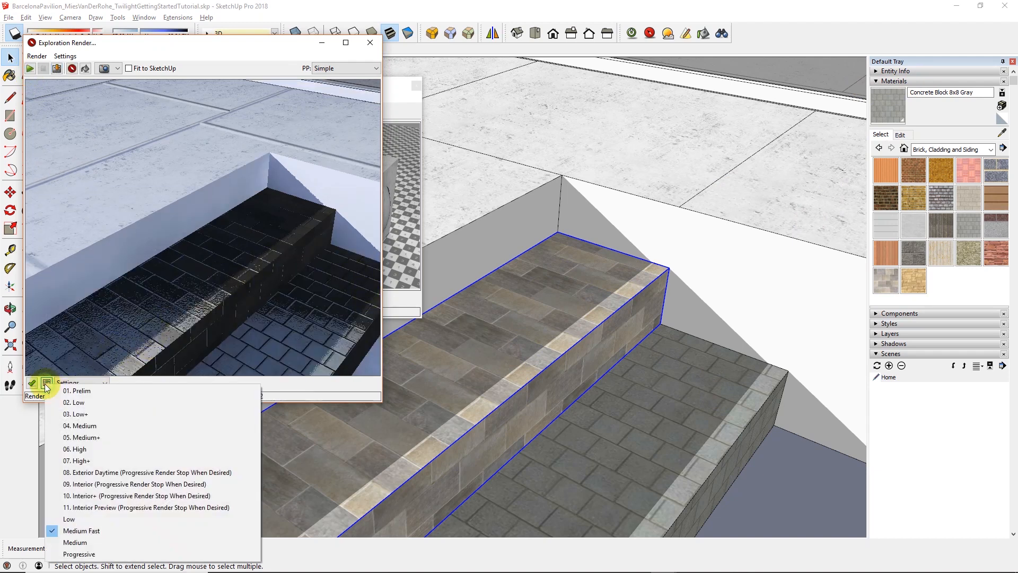
{"action": "left_click", "coordinate": [91, 543]}
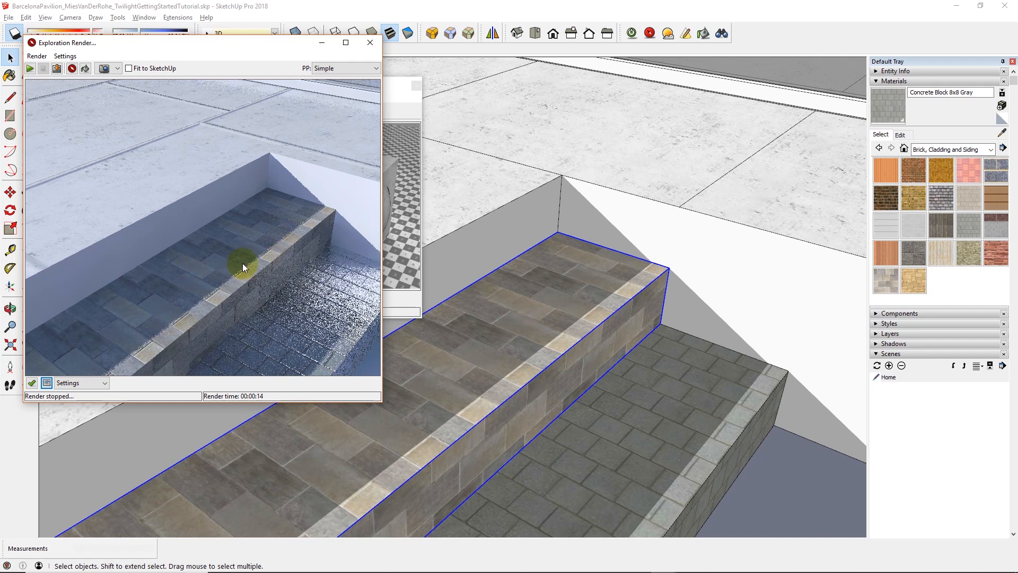
Step: Inspect the commands available for the upper face inside the topmost step's group, including Reverse Faces, and leave the group
{"action": "double_click", "coordinate": [525, 349]}
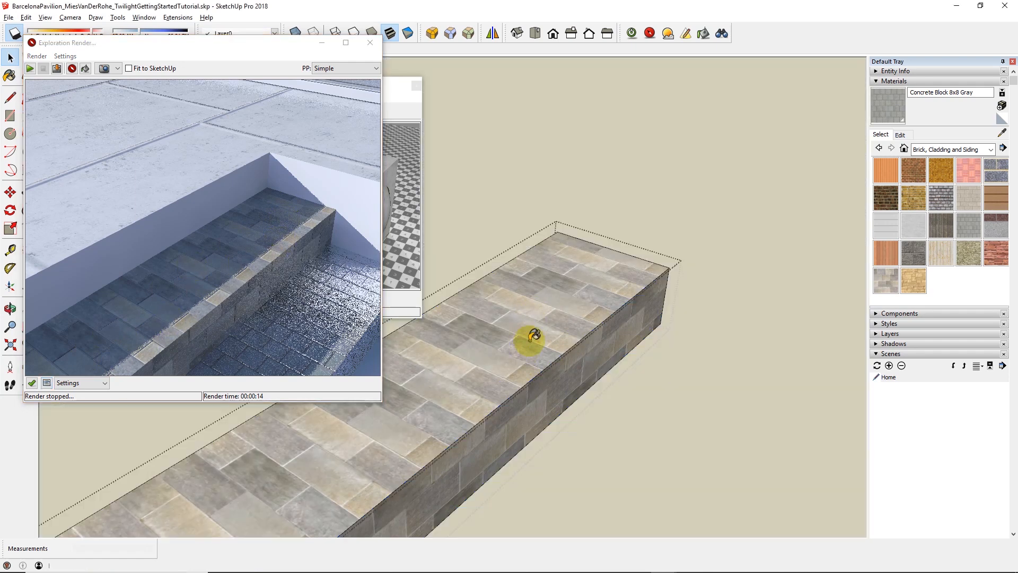
{"action": "right_click", "coordinate": [529, 339]}
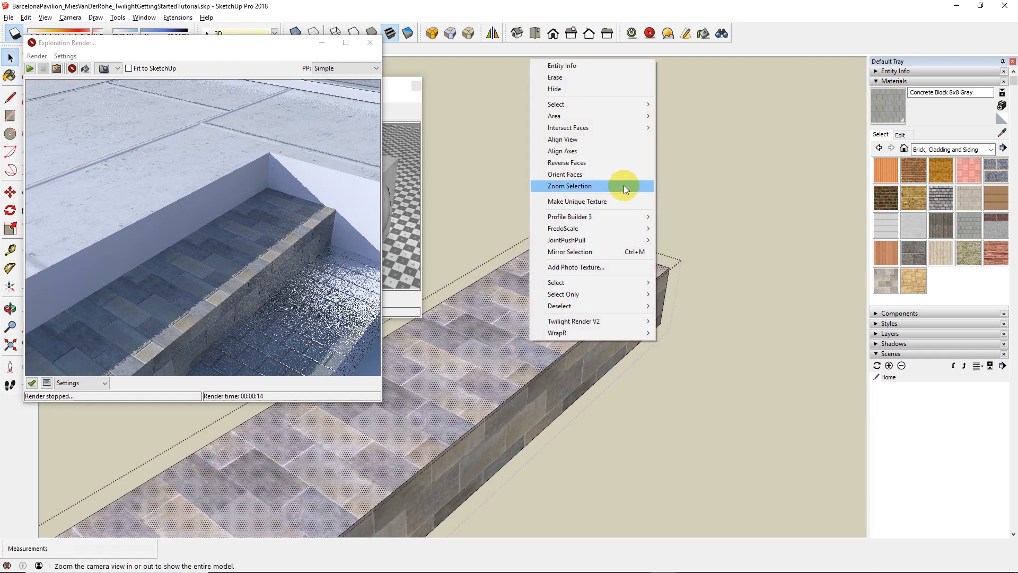
{"action": "left_click", "coordinate": [583, 186]}
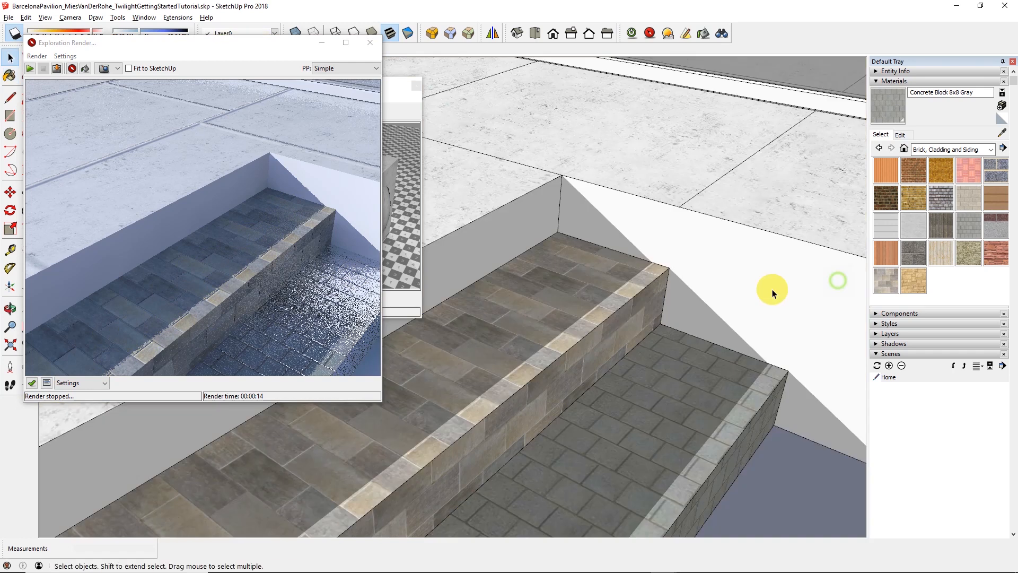
Step: Reset the topmost step group's own paint to the default material through its entity information, and return to the material library
{"action": "left_click", "coordinate": [534, 324]}
{"action": "right_click", "coordinate": [533, 324]}
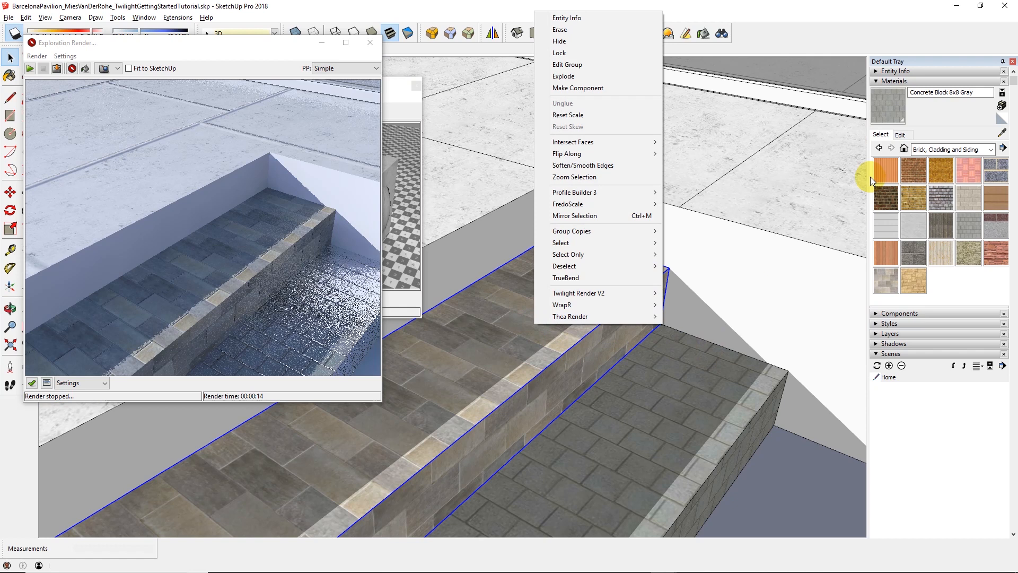
{"action": "left_click", "coordinate": [878, 81]}
{"action": "left_click", "coordinate": [877, 71]}
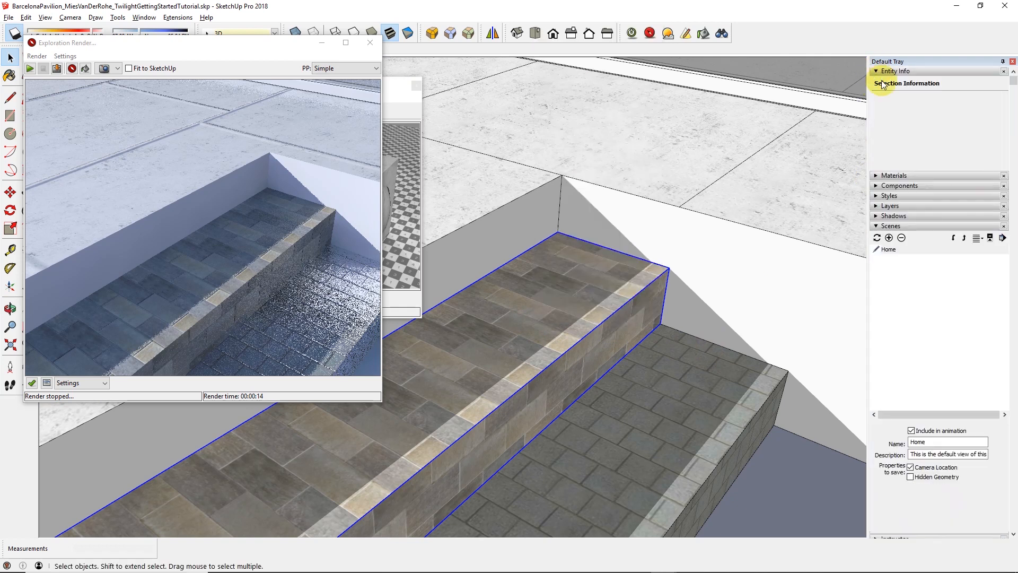
{"action": "left_click", "coordinate": [888, 106]}
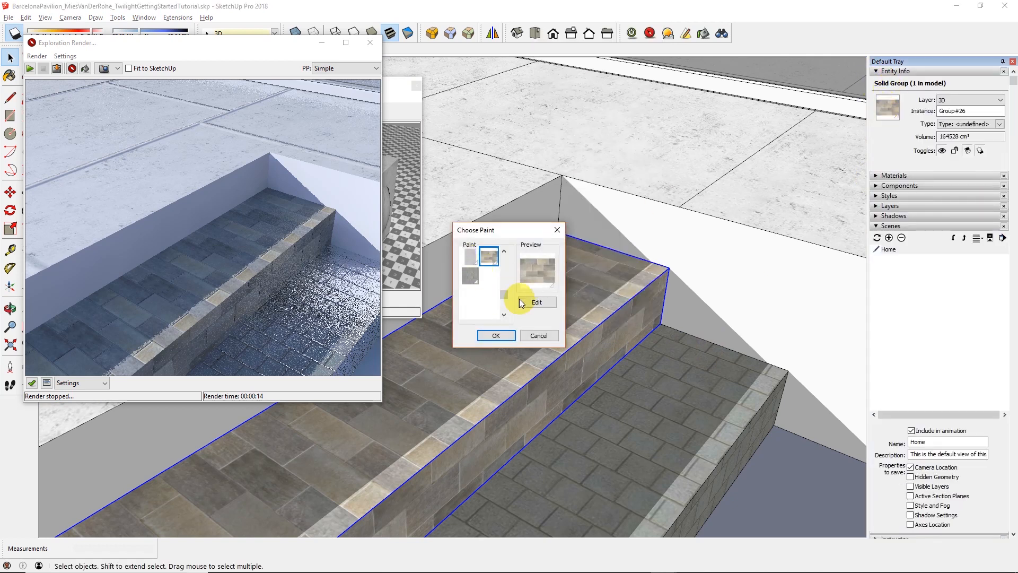
{"action": "left_click_drag", "start_coordinate": [505, 297], "coordinate": [513, 251]}
{"action": "left_click", "coordinate": [469, 258]}
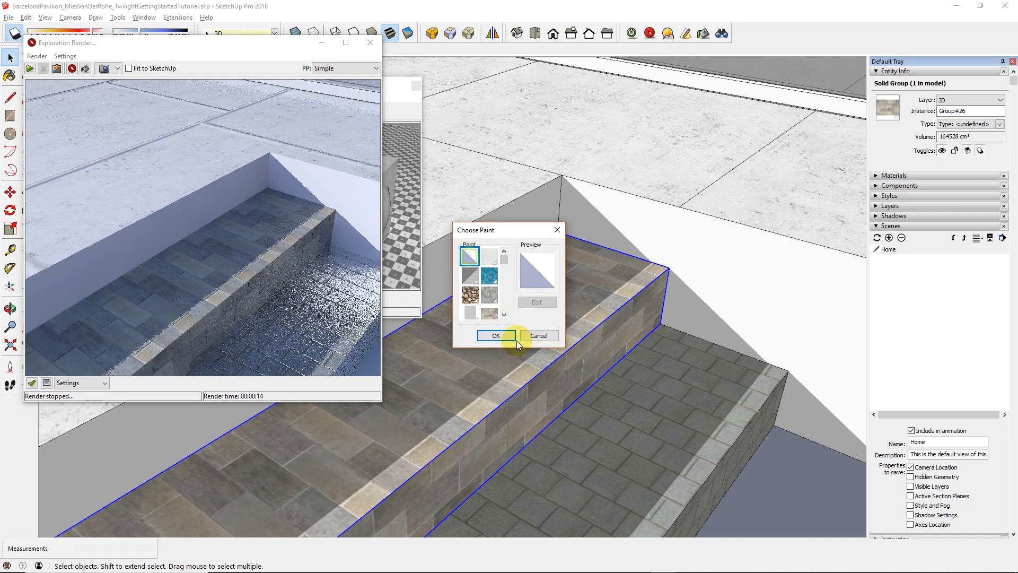
{"action": "left_click", "coordinate": [497, 336]}
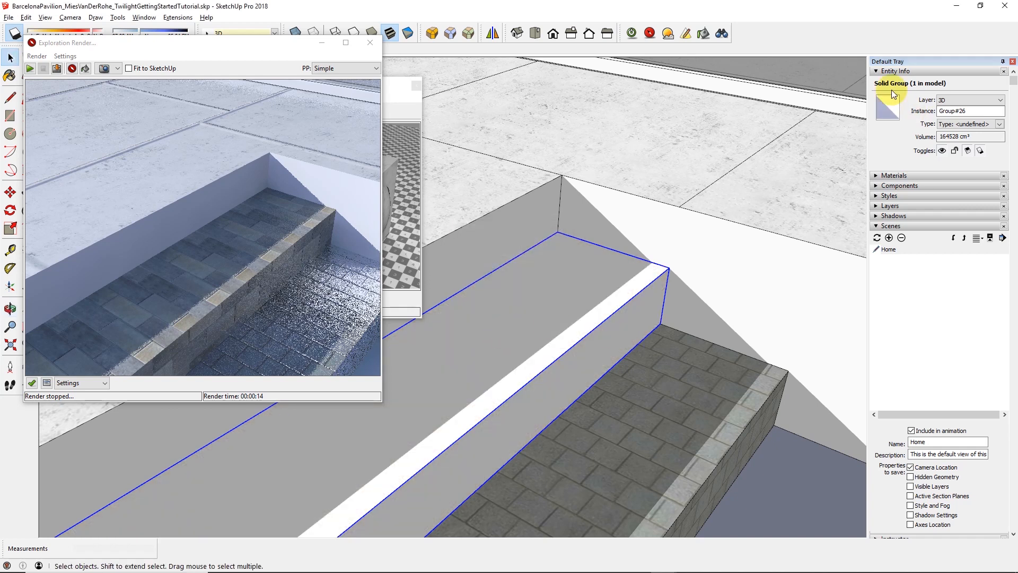
{"action": "left_click", "coordinate": [878, 71]}
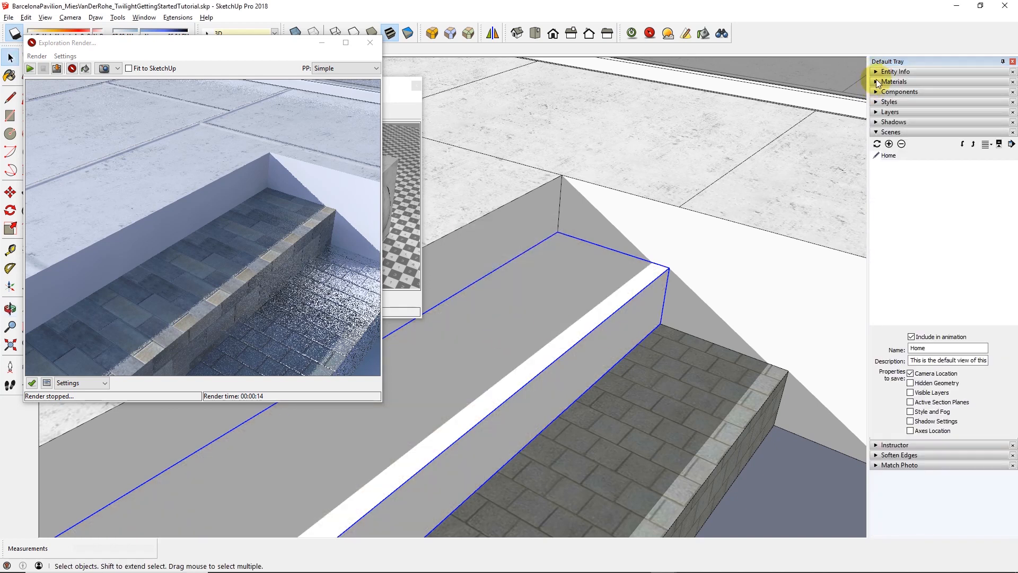
{"action": "left_click", "coordinate": [876, 82]}
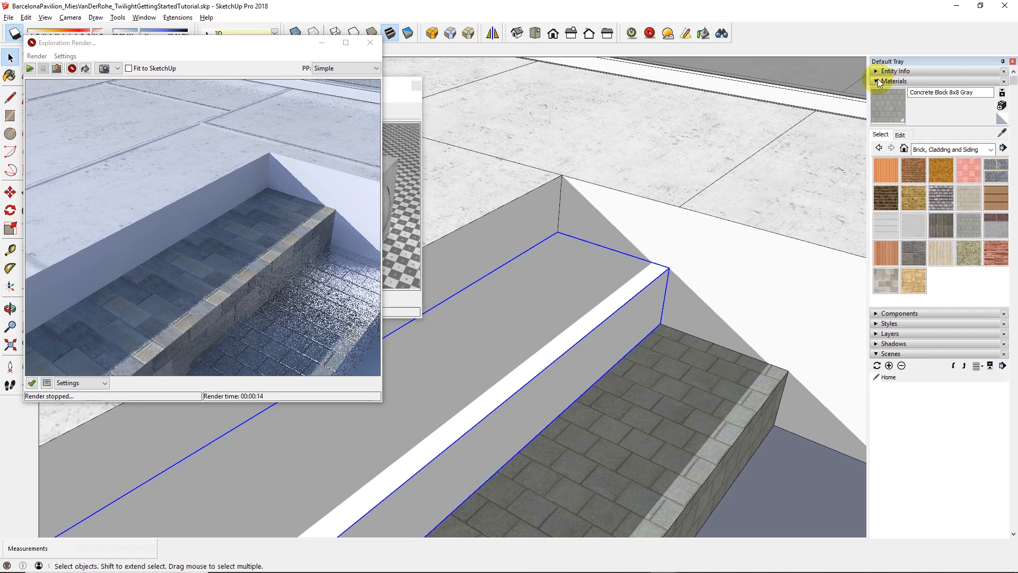
Step: Open the topmost step's group and paint its faces directly with Stone Masonry Multi
{"action": "double_click", "coordinate": [600, 315]}
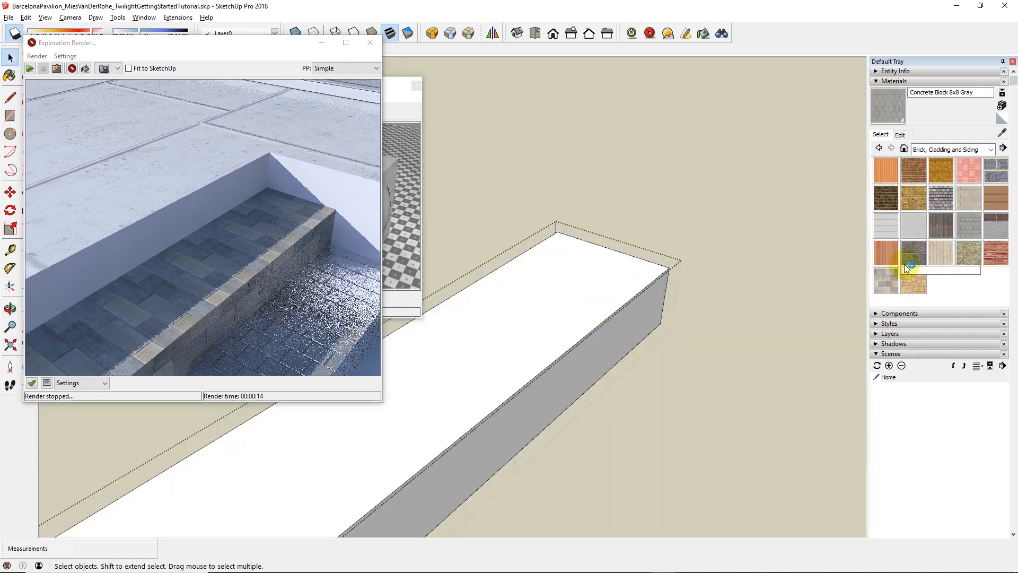
{"action": "left_click", "coordinate": [886, 280]}
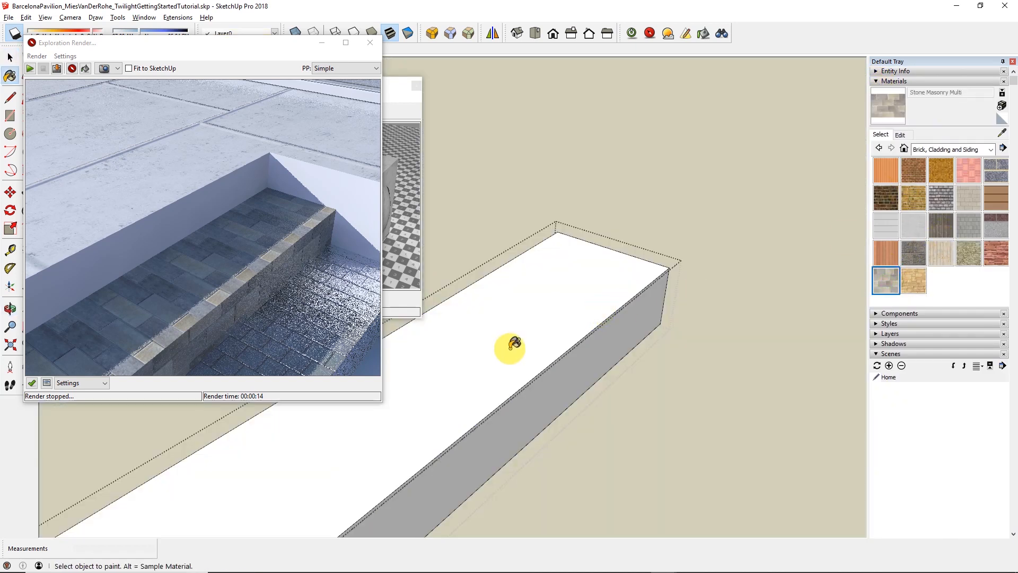
{"action": "left_click", "coordinate": [552, 296]}
{"action": "key", "text": "space"}
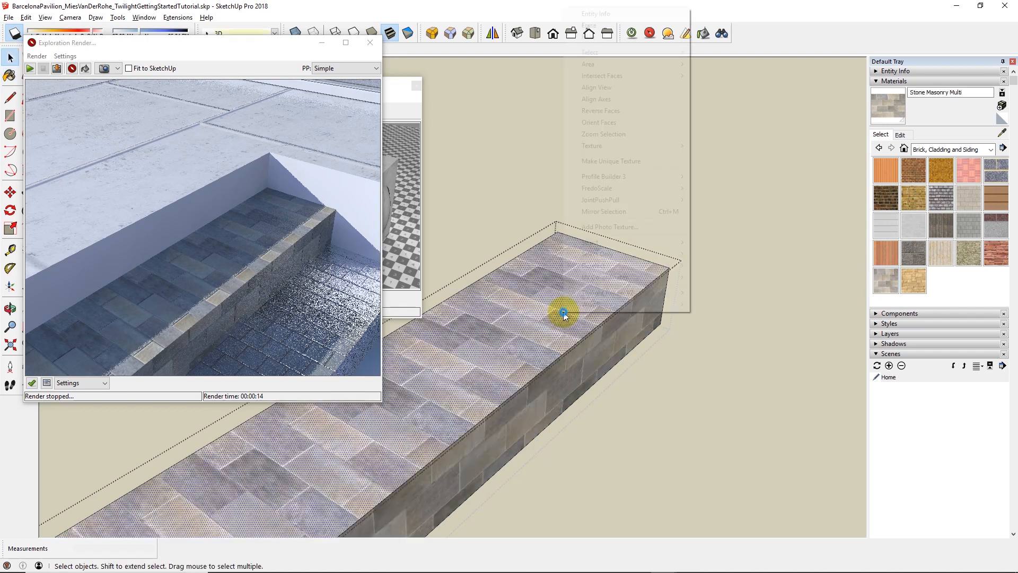
Step: Position the stone texture on the step's upper face, aligning it near the back corner and enlarging the stones
{"action": "right_click", "coordinate": [563, 312]}
{"action": "mouse_move", "coordinate": [625, 146]}
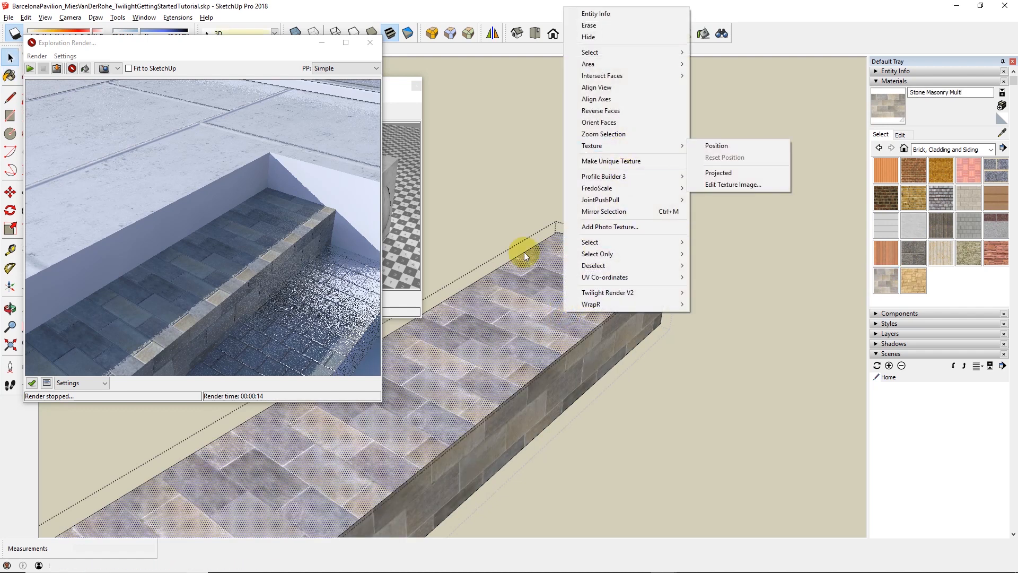
{"action": "left_click", "coordinate": [495, 330]}
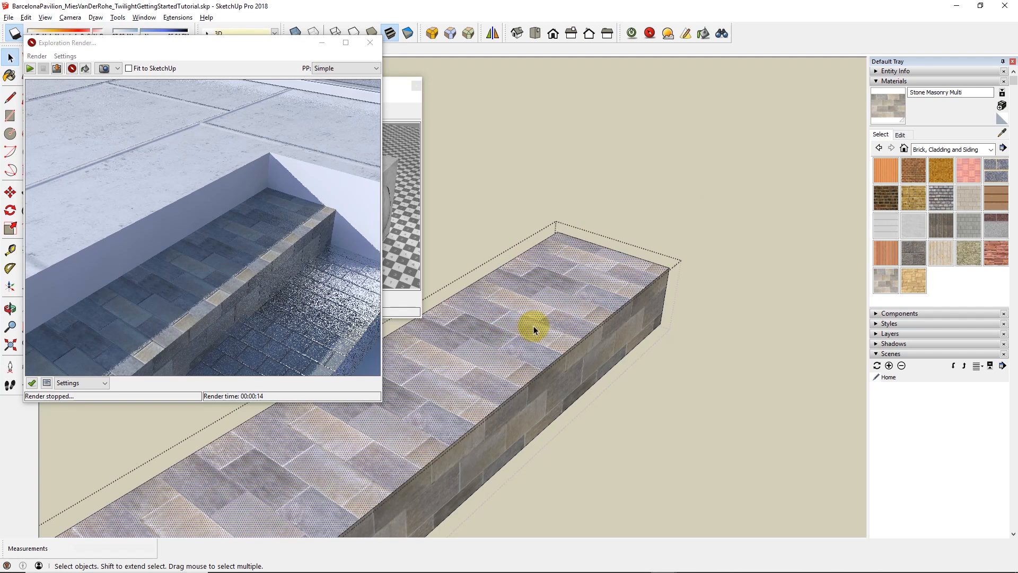
{"action": "right_click", "coordinate": [534, 326]}
{"action": "mouse_move", "coordinate": [589, 164]}
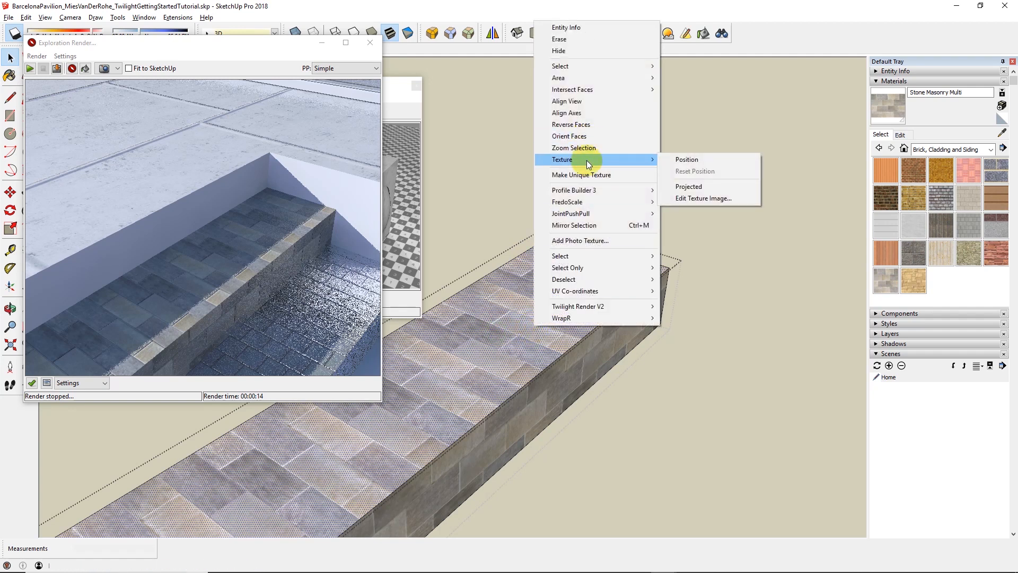
{"action": "left_click", "coordinate": [676, 159]}
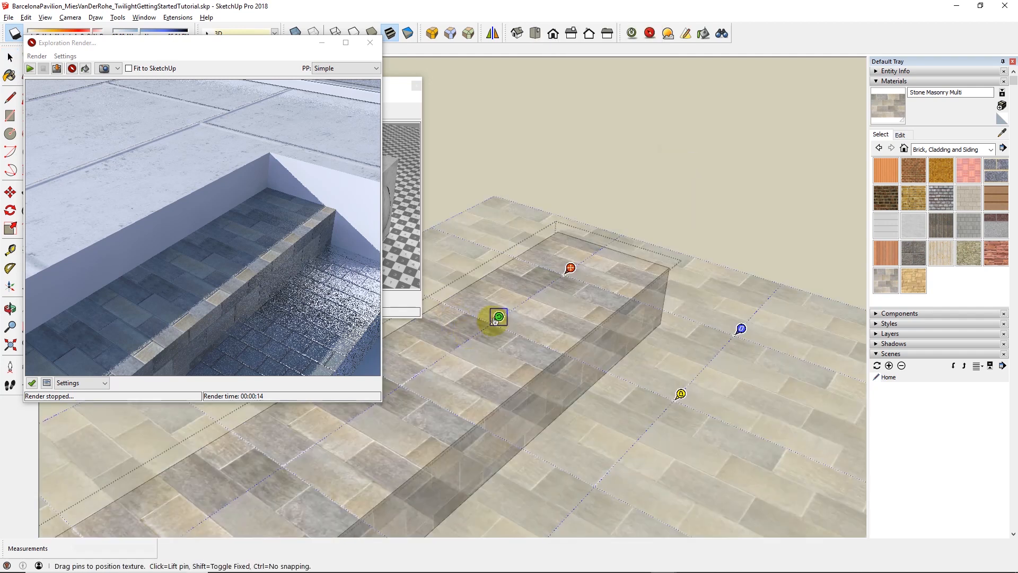
{"action": "left_click_drag", "start_coordinate": [569, 268], "coordinate": [563, 222]}
{"action": "left_click_drag", "start_coordinate": [502, 266], "coordinate": [817, 305]}
{"action": "key", "text": "Return"}
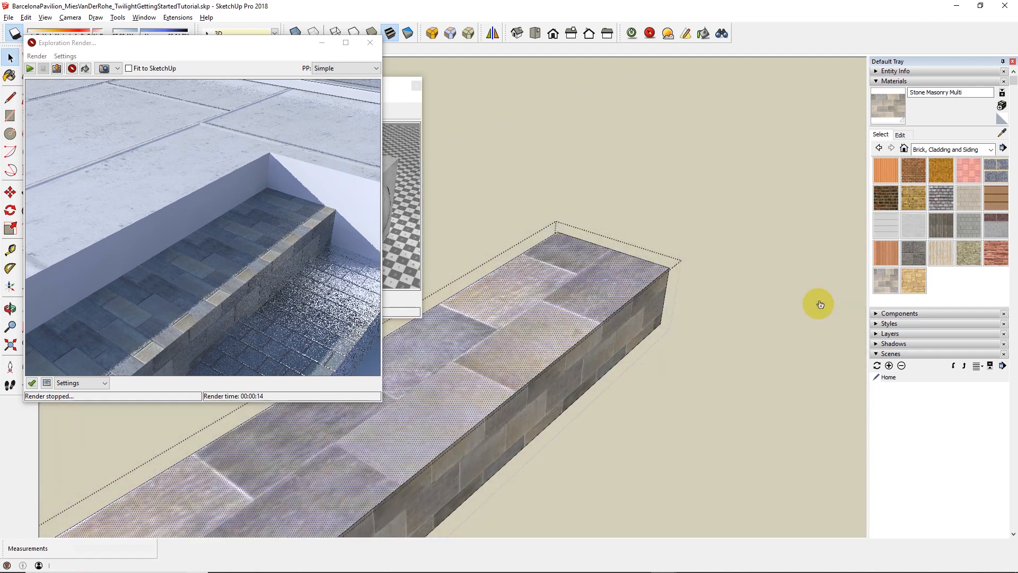
Step: Sample the enlarged stone texture from the step's upper face and paint it onto the front face
{"action": "key", "text": "b"}
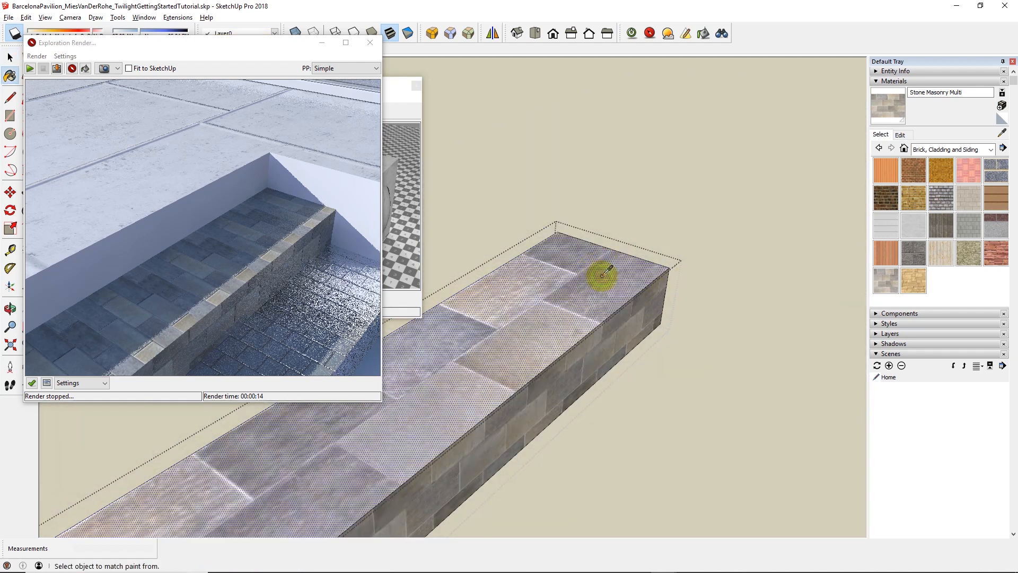
{"action": "key", "text": "alt"}
{"action": "middle_click_drag", "start_coordinate": [576, 337], "coordinate": [607, 279]}
{"action": "mouse_move", "coordinate": [603, 316]}
{"action": "middle_mouse_down"}
{"action": "mouse_move", "coordinate": [598, 289]}
{"action": "mouse_move", "coordinate": [613, 234]}
{"action": "mouse_move", "coordinate": [625, 296]}
{"action": "middle_mouse_up"}
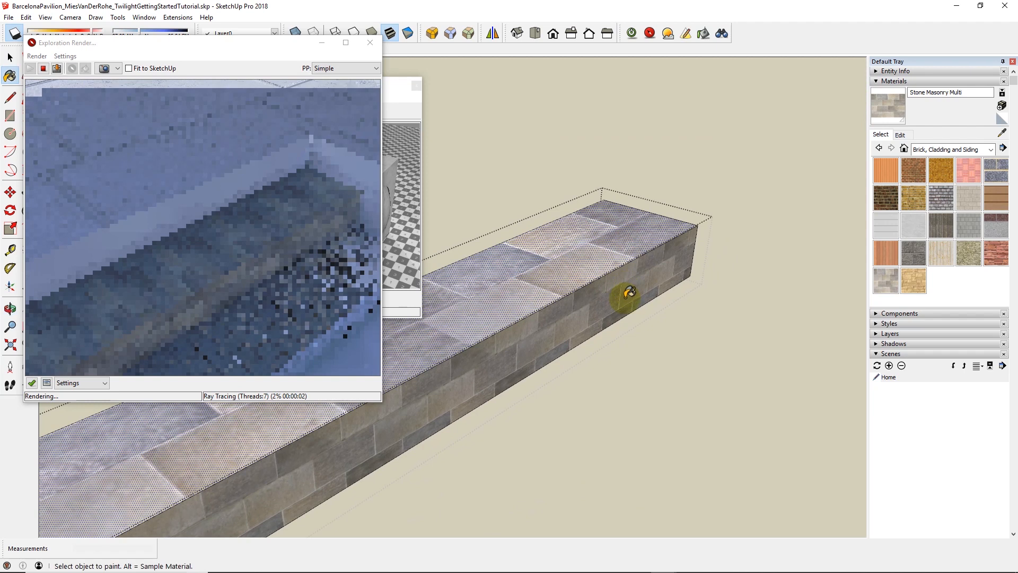
{"action": "left_click", "coordinate": [632, 297]}
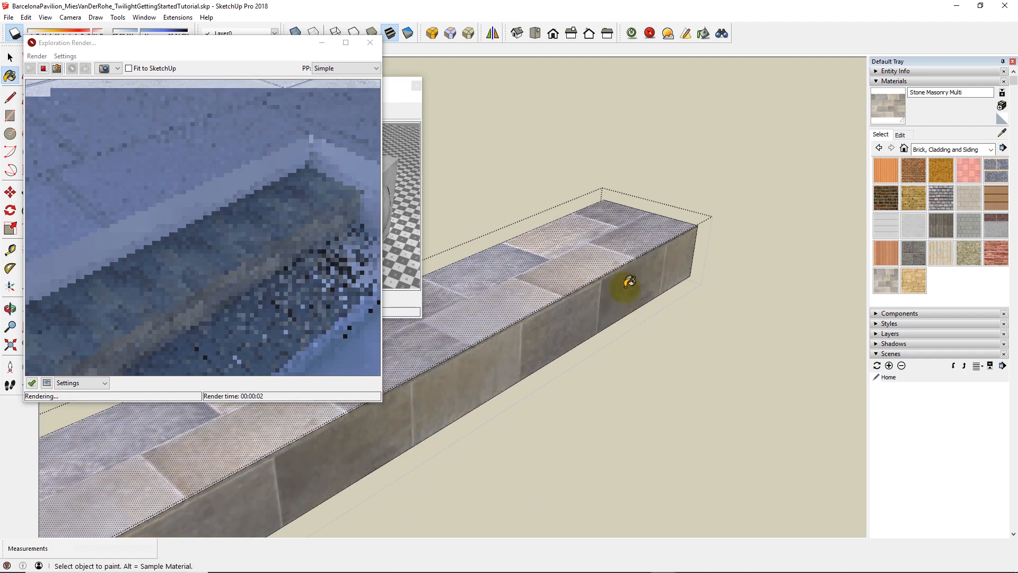
{"action": "key", "text": "space"}
Step: Bevel the step's upper front edge with the Twilight Render edge tool
{"action": "left_click", "coordinate": [621, 267]}
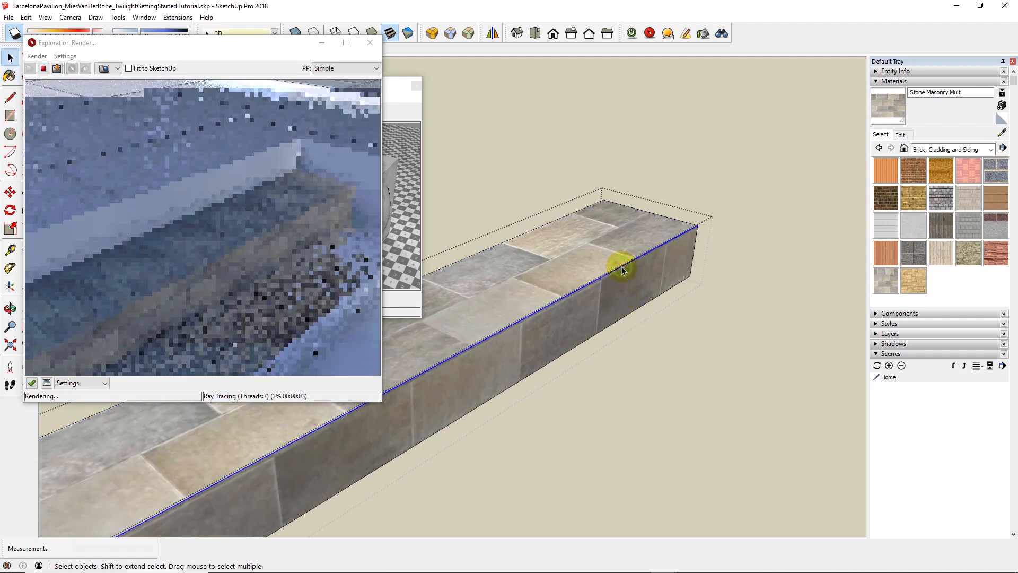
{"action": "right_click", "coordinate": [622, 268]}
{"action": "mouse_move", "coordinate": [691, 453]}
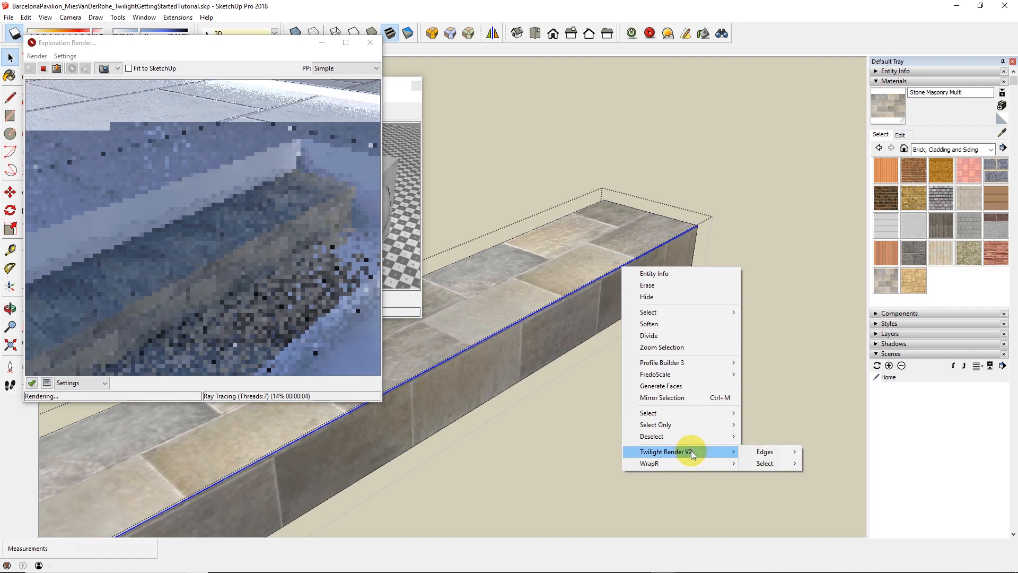
{"action": "mouse_move", "coordinate": [779, 464]}
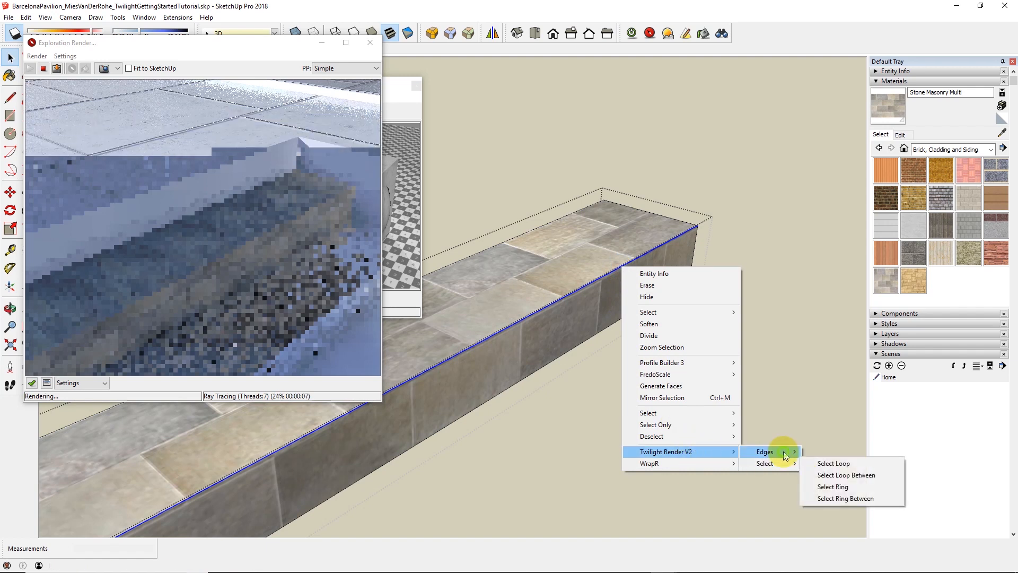
{"action": "left_click", "coordinate": [827, 452]}
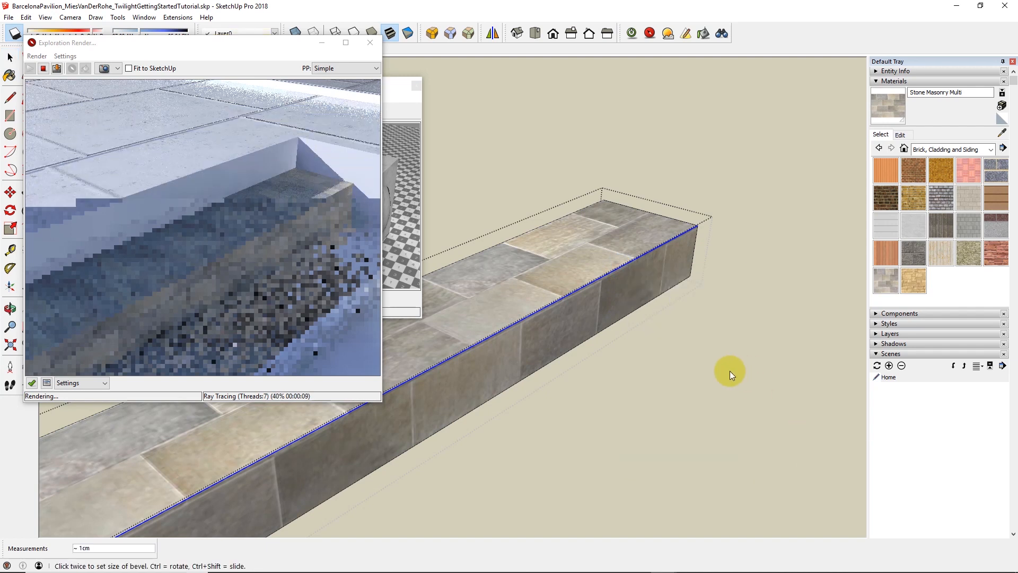
{"action": "key", "text": "Return"}
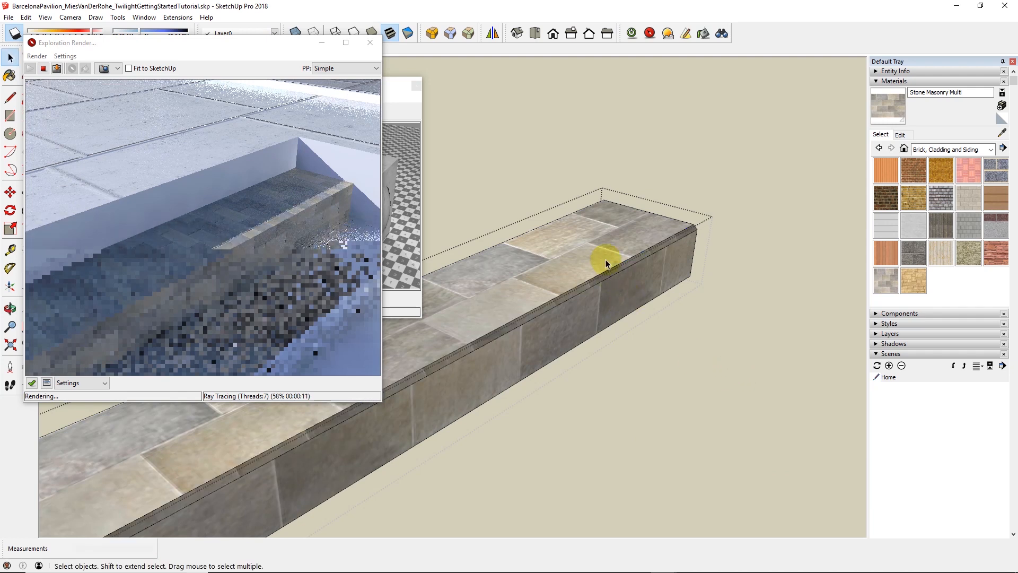
Step: Sample the upper face's stone texture, paint it onto the bevel along the front edge, and leave the group
{"action": "key", "text": "b"}
{"action": "scroll", "coordinate": [609, 262], "scroll_direction": "up", "scroll_amount": 4}
{"action": "left_click", "coordinate": [617, 258], "text": "alt"}
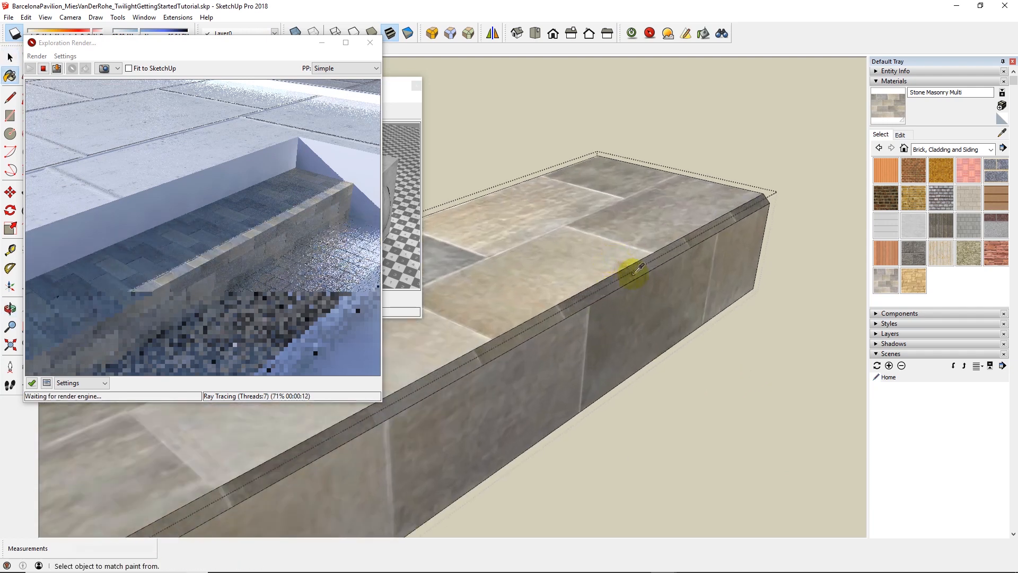
{"action": "left_click", "coordinate": [634, 272]}
{"action": "key", "text": "space"}
{"action": "key", "text": "b"}
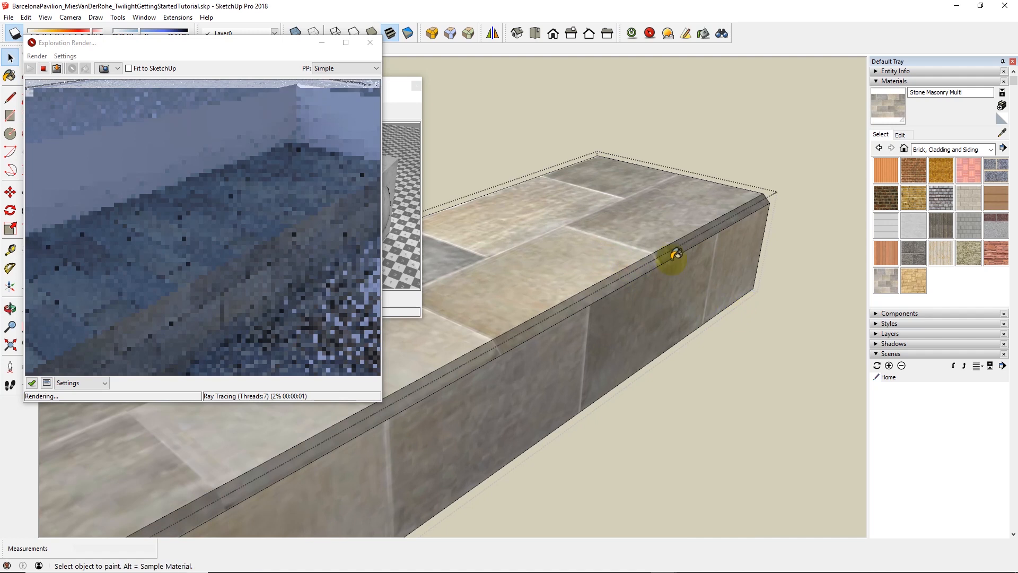
{"action": "key", "text": "space"}
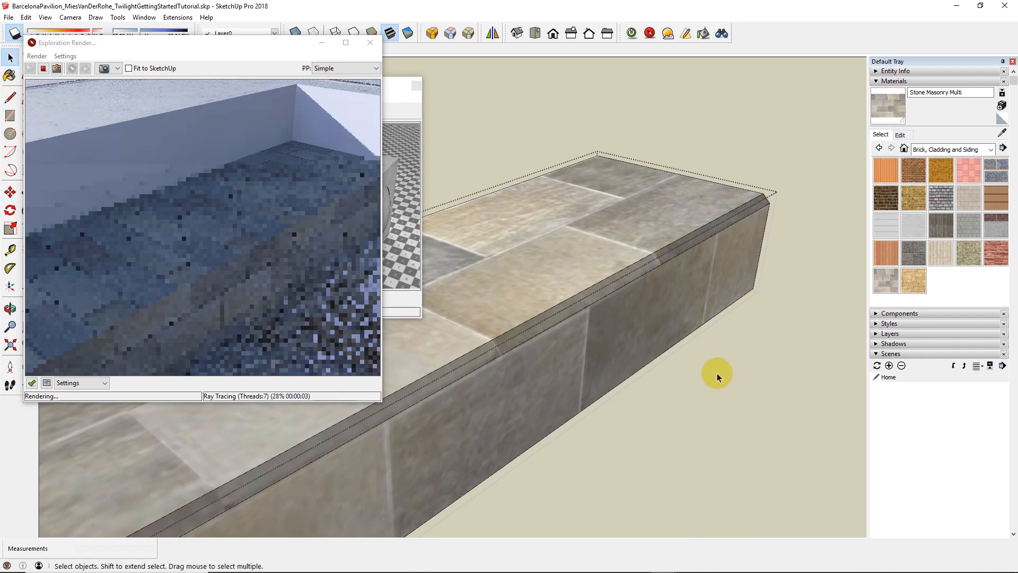
{"action": "left_click", "coordinate": [717, 371]}
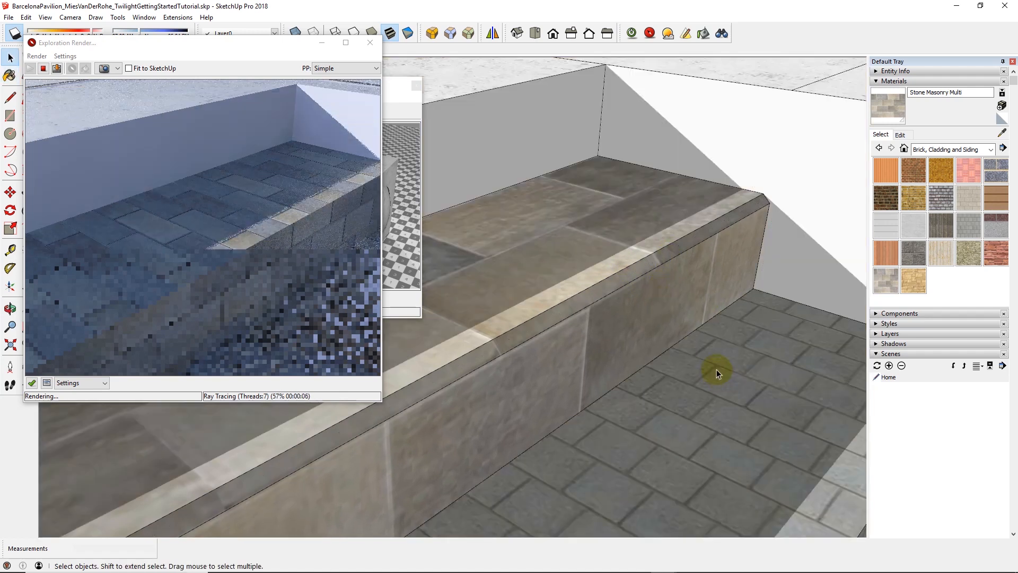
Step: Refresh the Exploration Render with the topmost step's enlarged stone texture and bevelled edge
{"action": "left_click", "coordinate": [163, 41]}
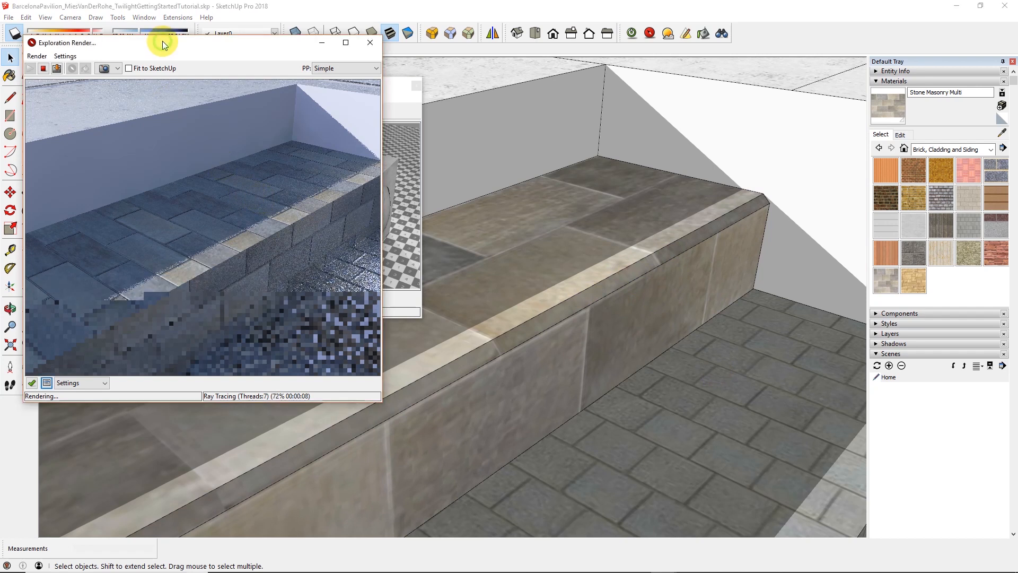
{"action": "left_click", "coordinate": [57, 67]}
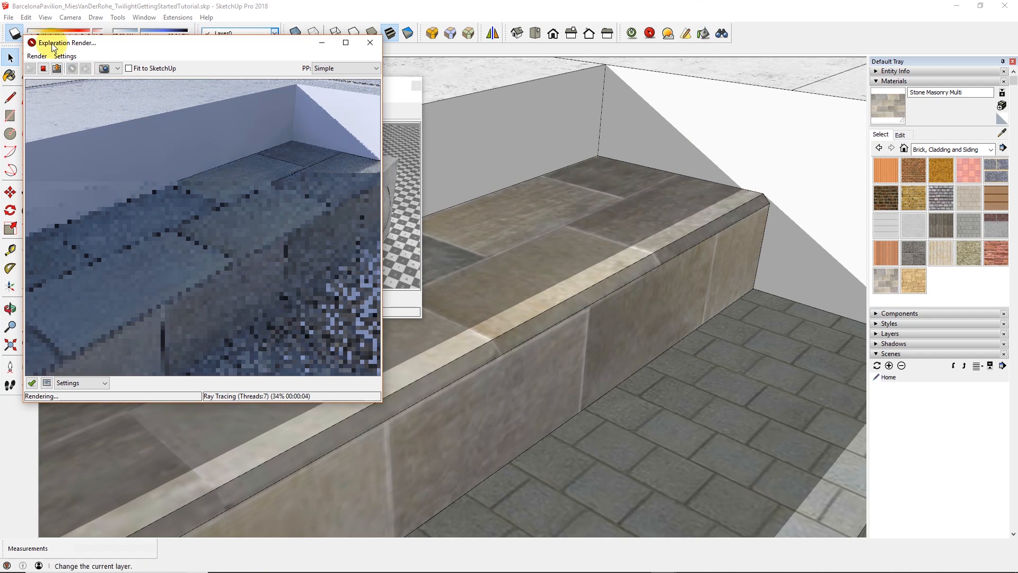
{"action": "left_click", "coordinate": [8, 53]}
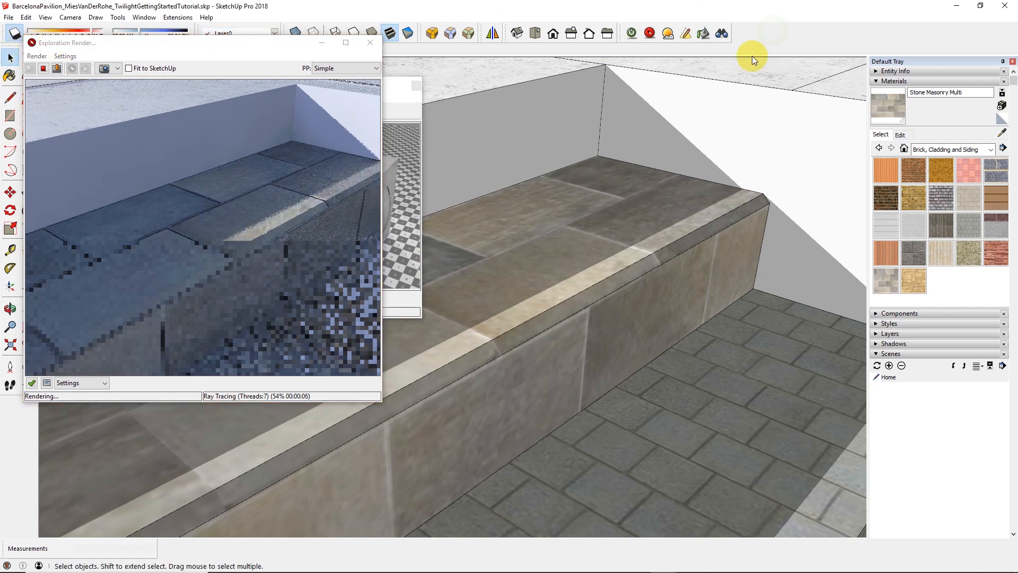
Step: Examine the whole staircase in the model and live render, checking the topmost step against the two steps below it
{"action": "mouse_move", "coordinate": [700, 227]}
{"action": "middle_mouse_down"}
{"action": "mouse_move", "coordinate": [610, 209]}
{"action": "mouse_move", "coordinate": [629, 326]}
{"action": "mouse_move", "coordinate": [609, 307]}
{"action": "mouse_move", "coordinate": [609, 227]}
{"action": "mouse_move", "coordinate": [607, 321]}
{"action": "middle_mouse_up"}
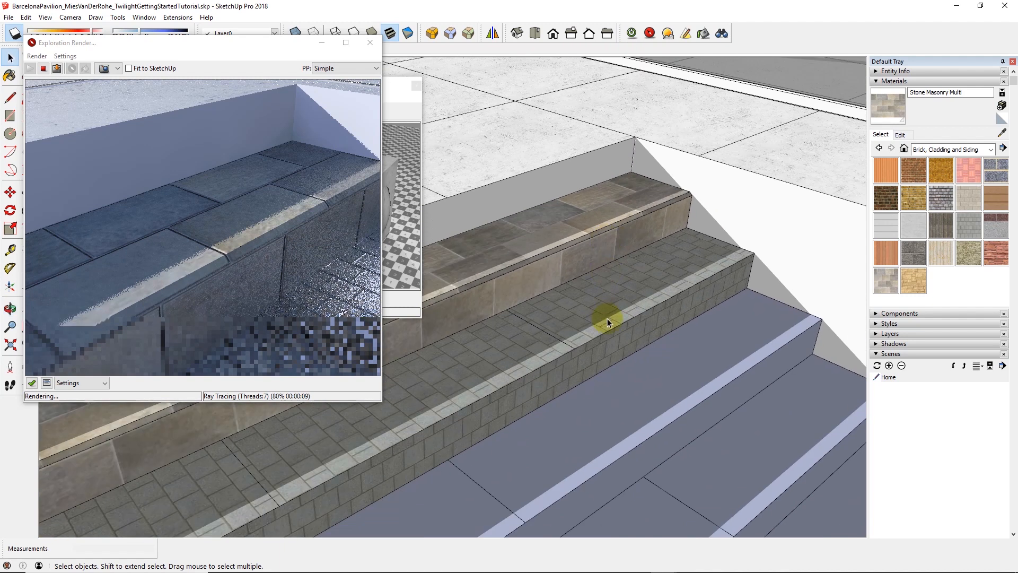
{"action": "left_click", "coordinate": [618, 333]}
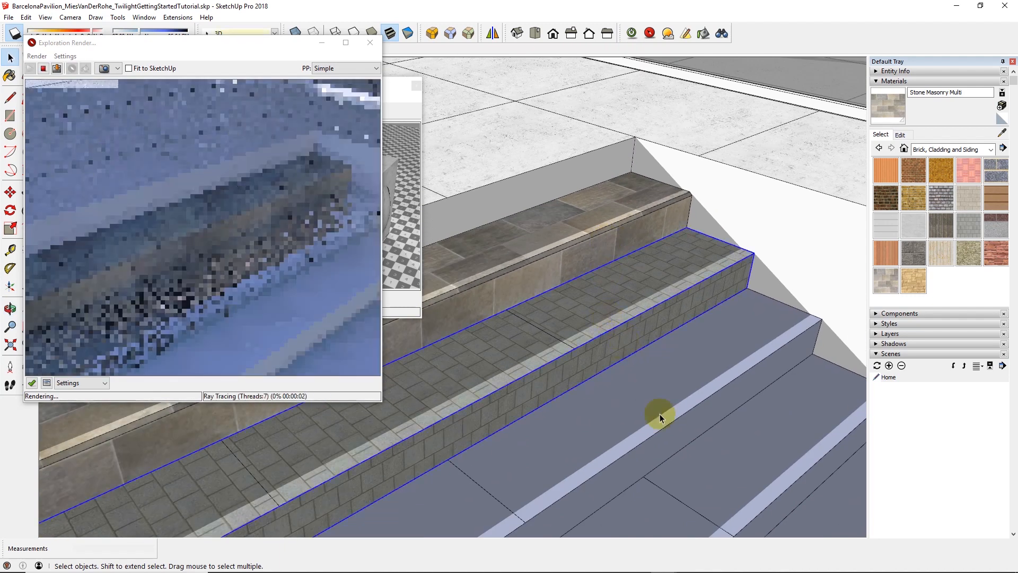
{"action": "left_click", "coordinate": [657, 412]}
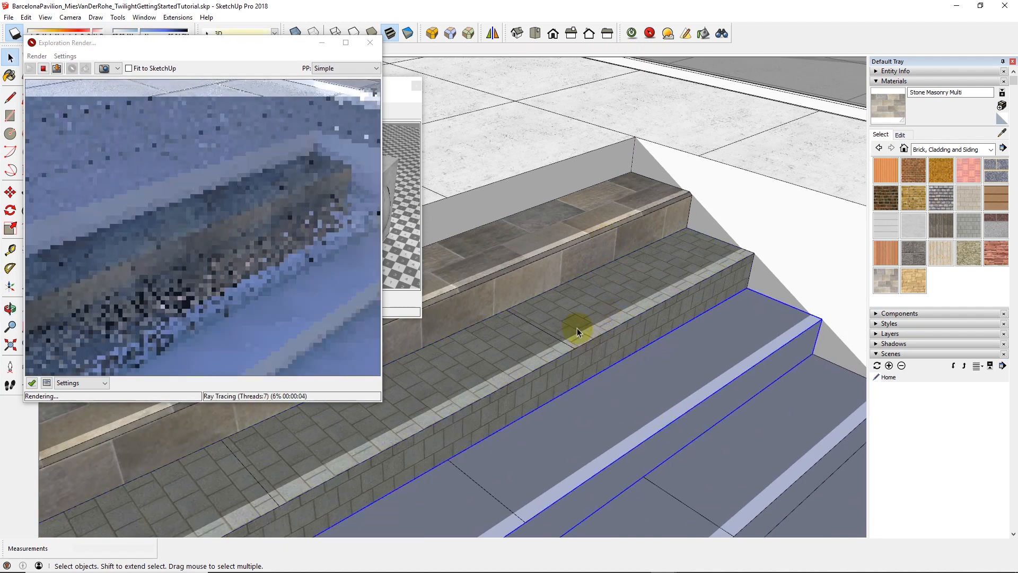
{"action": "scroll", "coordinate": [577, 328], "scroll_direction": "down", "scroll_amount": 2}
{"action": "left_click", "coordinate": [572, 256]}
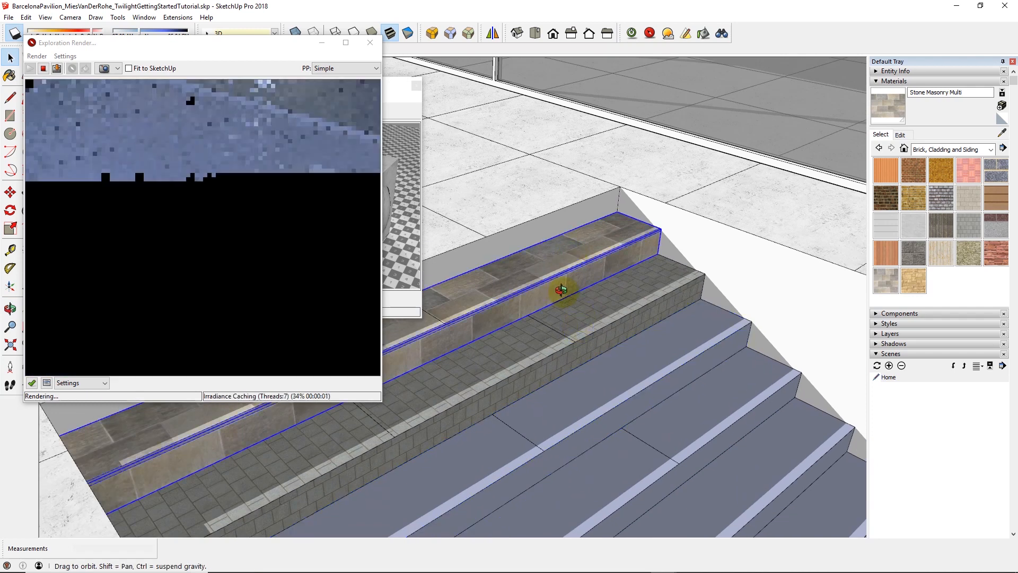
{"action": "middle_click_drag", "start_coordinate": [559, 289], "coordinate": [566, 322]}
{"action": "scroll", "coordinate": [552, 251], "scroll_direction": "up", "scroll_amount": 3}
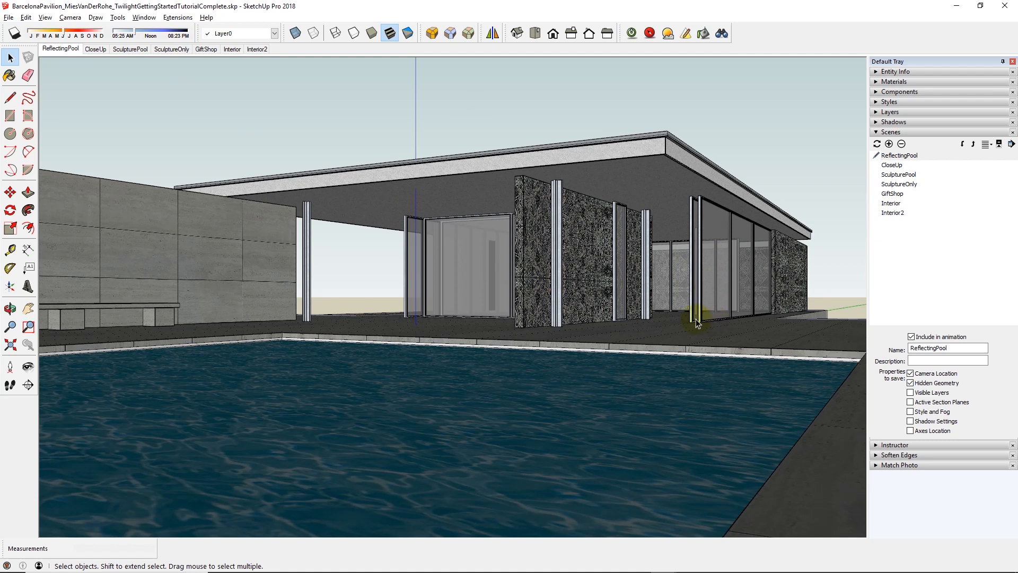
Step: Examine the pavilion from the ReflectingPool scene, including its patterned stone walls, the interior onyx wall and the sculpture pool court
{"action": "middle_click_drag", "start_coordinate": [659, 345], "coordinate": [510, 318]}
{"action": "key", "text": "space"}
{"action": "left_click", "coordinate": [60, 49]}
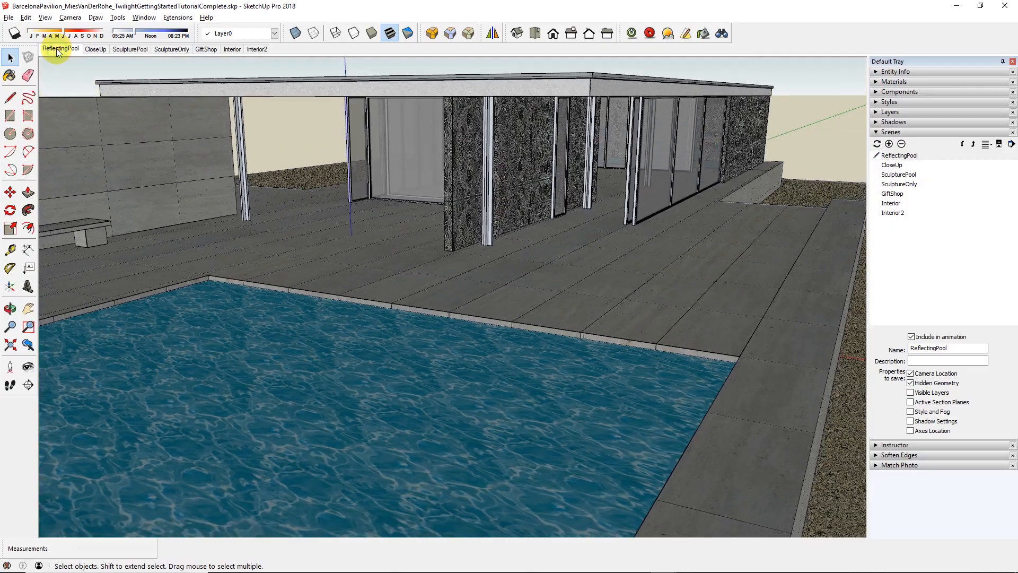
{"action": "scroll", "coordinate": [554, 273], "scroll_direction": "up", "scroll_amount": 10}
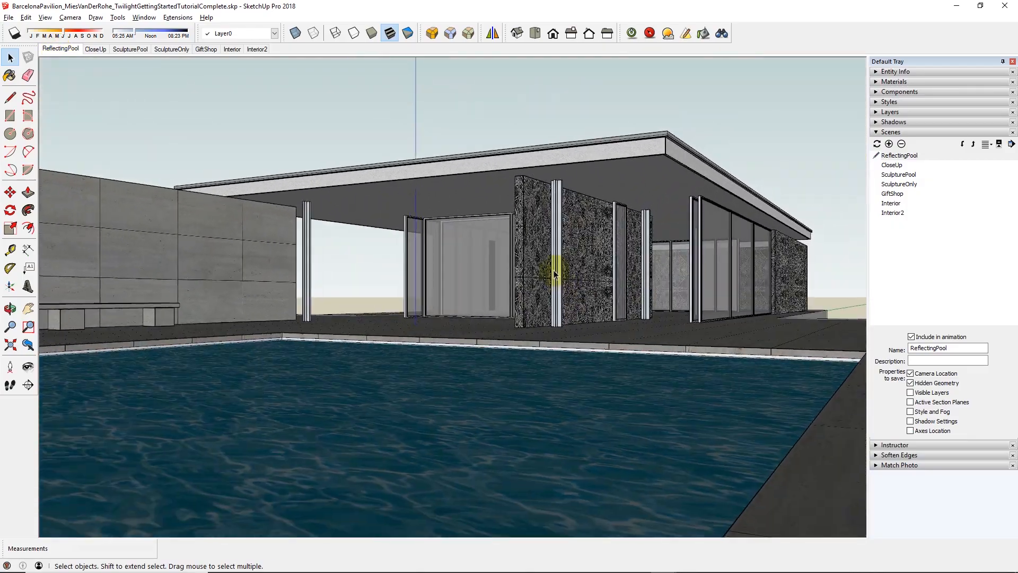
{"action": "scroll", "coordinate": [492, 338], "scroll_direction": "down", "scroll_amount": 10}
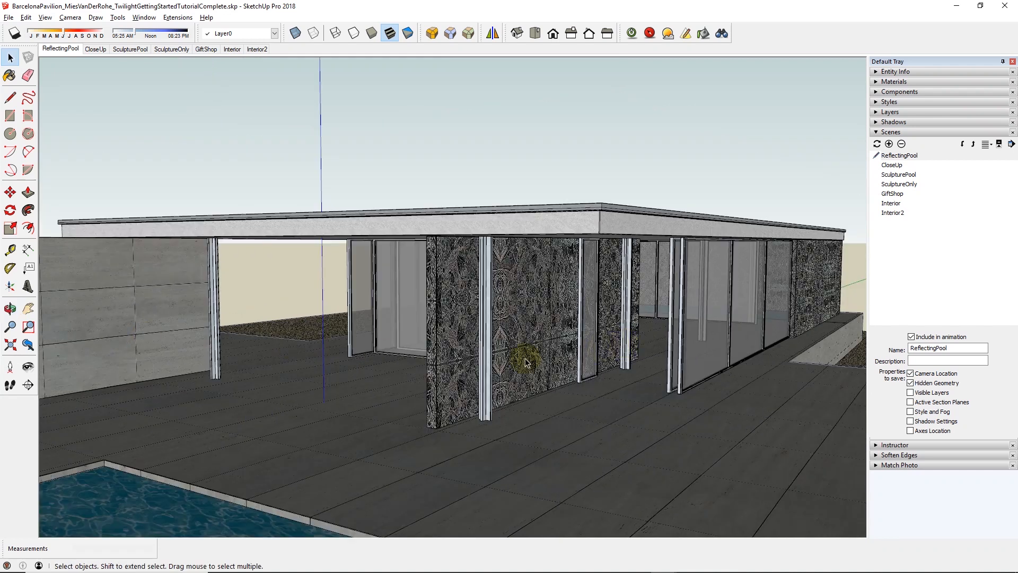
{"action": "scroll", "coordinate": [663, 314], "scroll_direction": "up", "scroll_amount": 8}
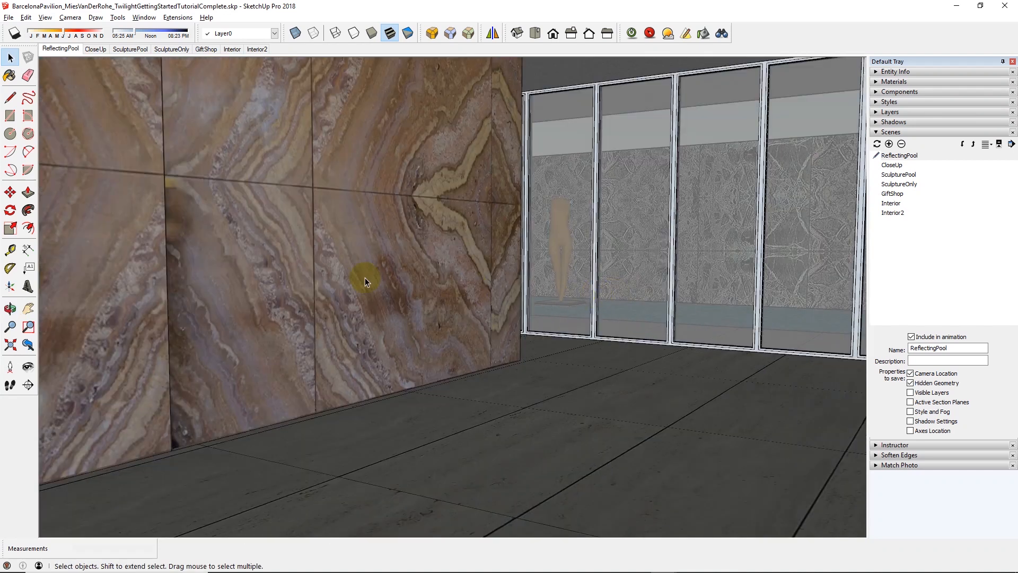
{"action": "scroll", "coordinate": [660, 252], "scroll_direction": "up", "scroll_amount": 5}
{"action": "middle_click_drag", "start_coordinate": [659, 253], "coordinate": [255, 296]}
{"action": "middle_click_drag", "start_coordinate": [598, 281], "coordinate": [516, 307]}
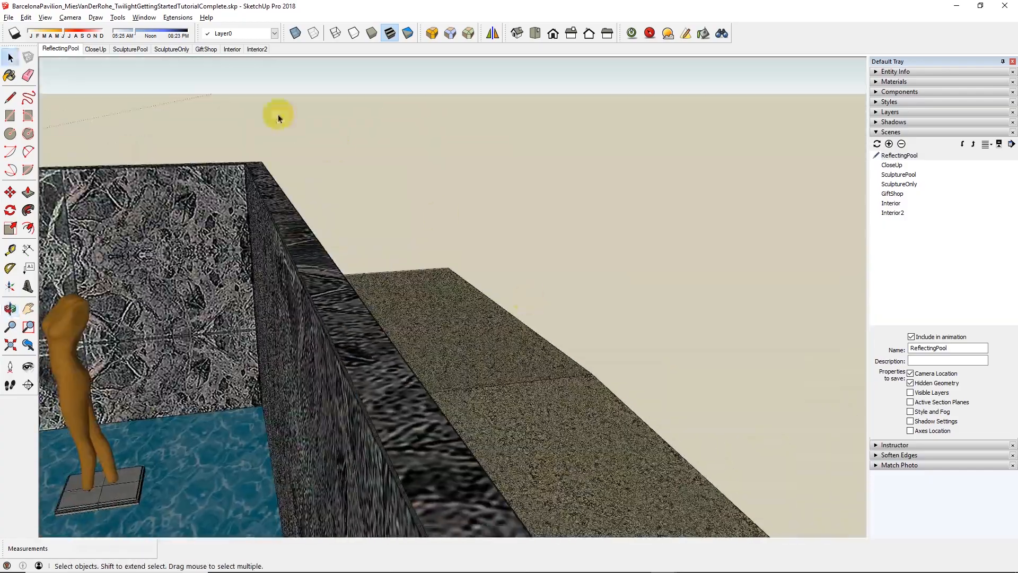
Step: Show the SculptureOnly scene with the sculpture clear of the Exploration Render window, and open the sculpture material in the material editor
{"action": "left_click", "coordinate": [178, 50]}
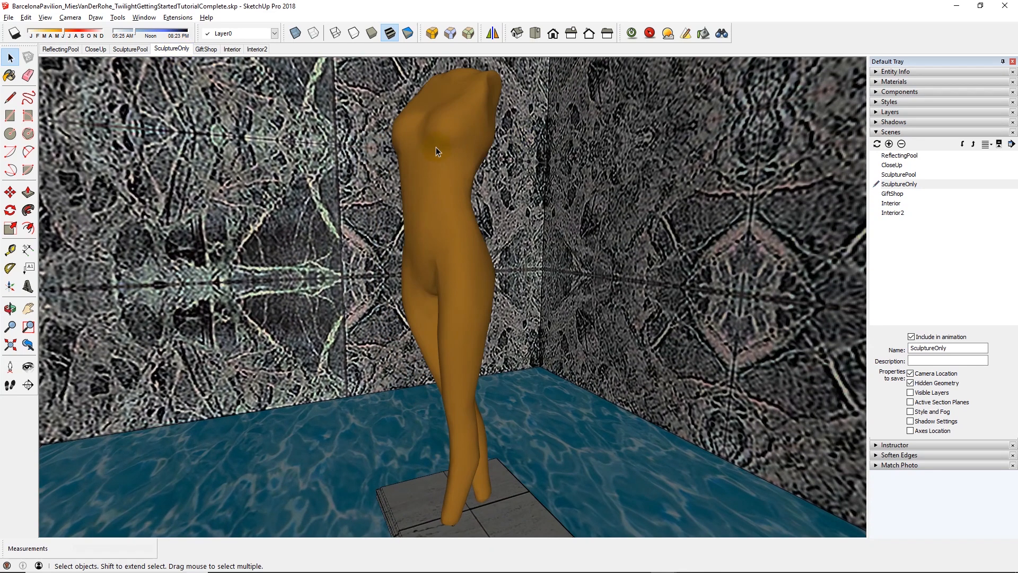
{"action": "middle_click_drag", "start_coordinate": [445, 157], "coordinate": [527, 159], "text": "shift"}
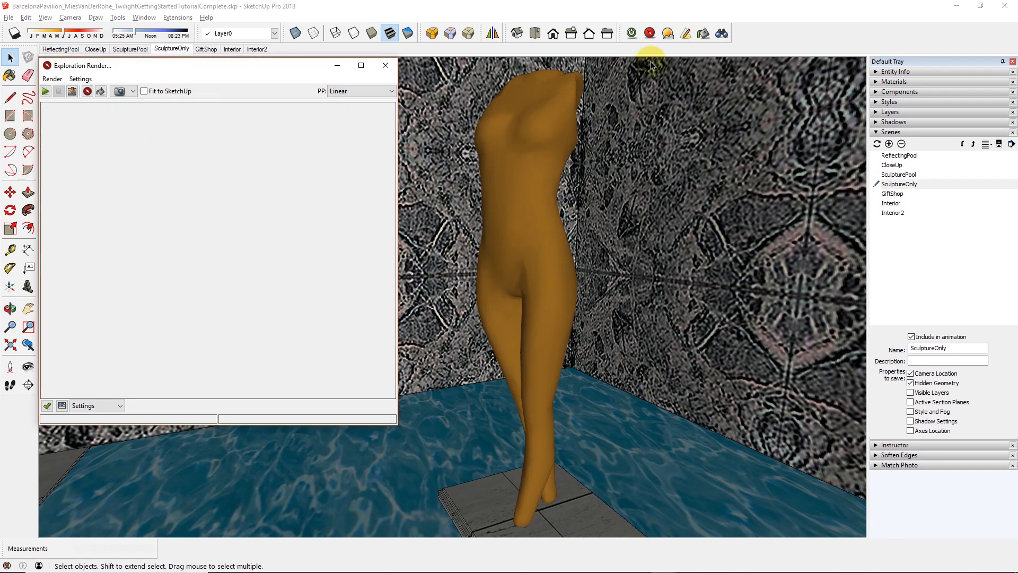
{"action": "left_click", "coordinate": [698, 33]}
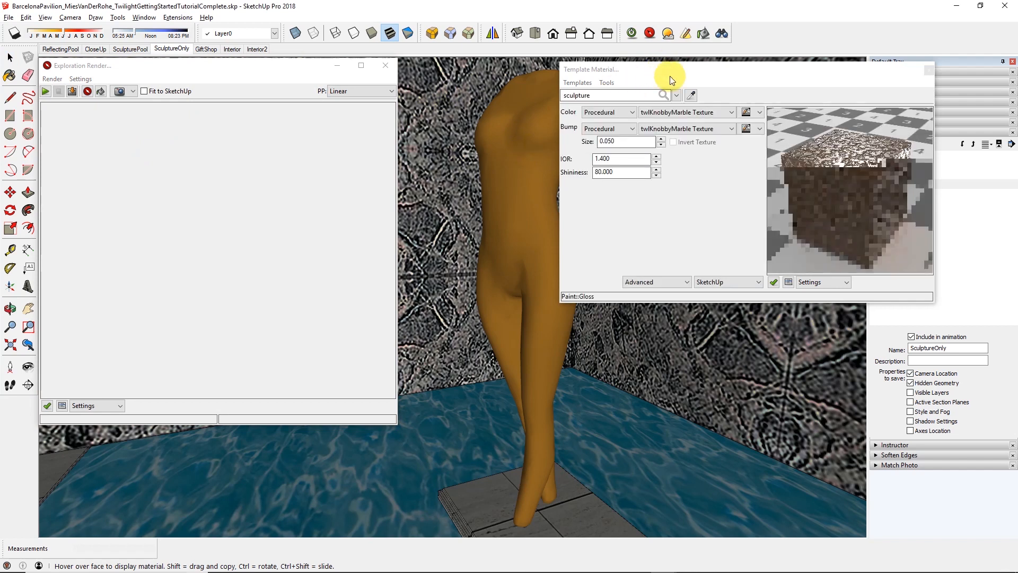
Step: Choose the Paint Gloss template for the sculpture material and check its bump size
{"action": "left_click", "coordinate": [581, 83]}
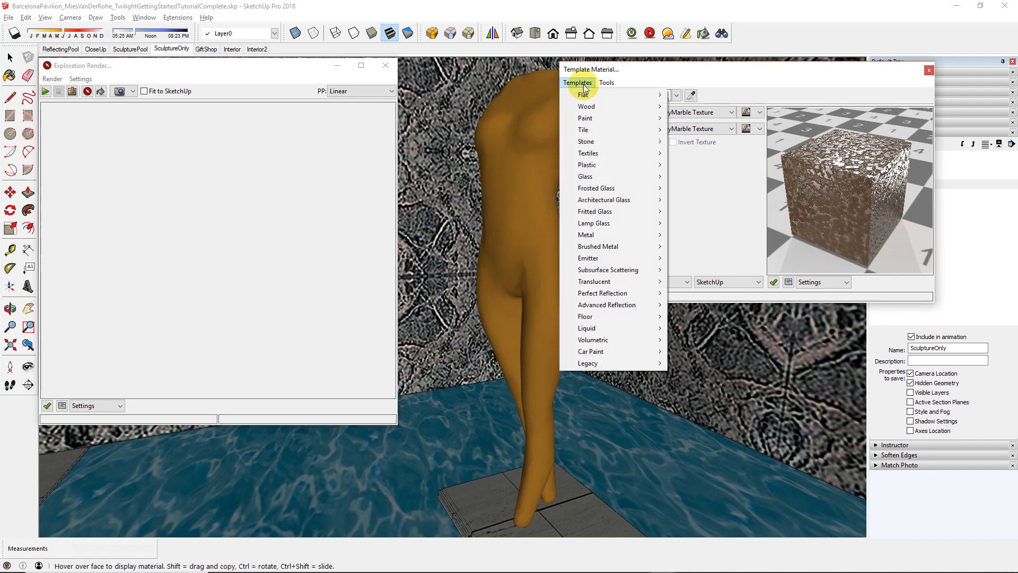
{"action": "left_click", "coordinate": [583, 84]}
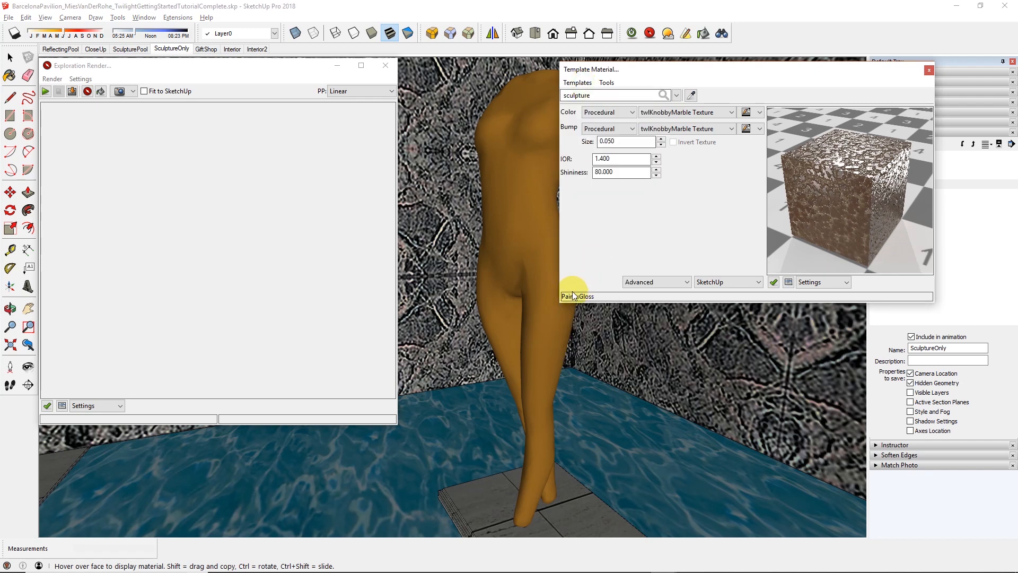
{"action": "left_click", "coordinate": [576, 84]}
{"action": "mouse_move", "coordinate": [601, 117]}
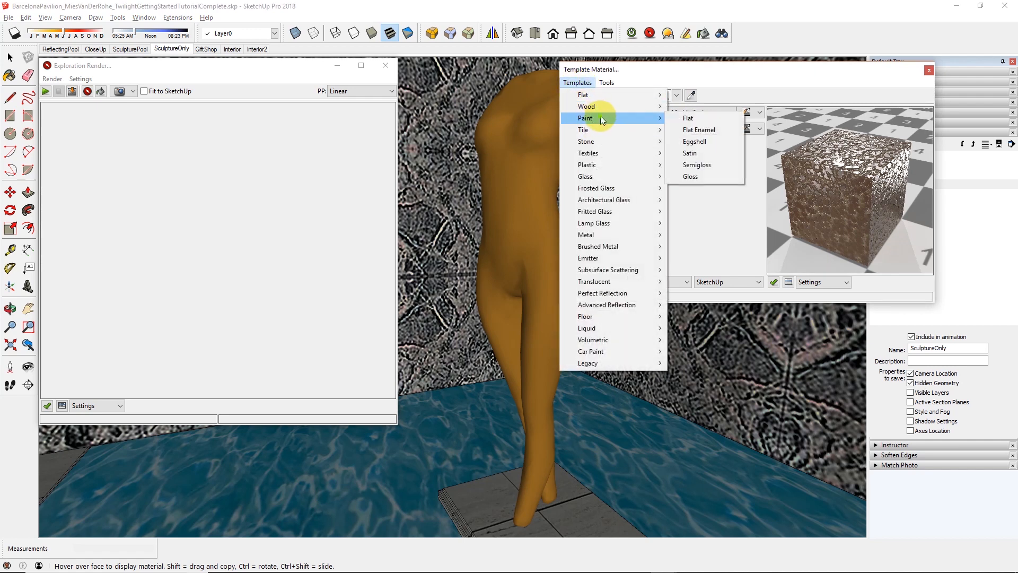
{"action": "left_click", "coordinate": [690, 177]}
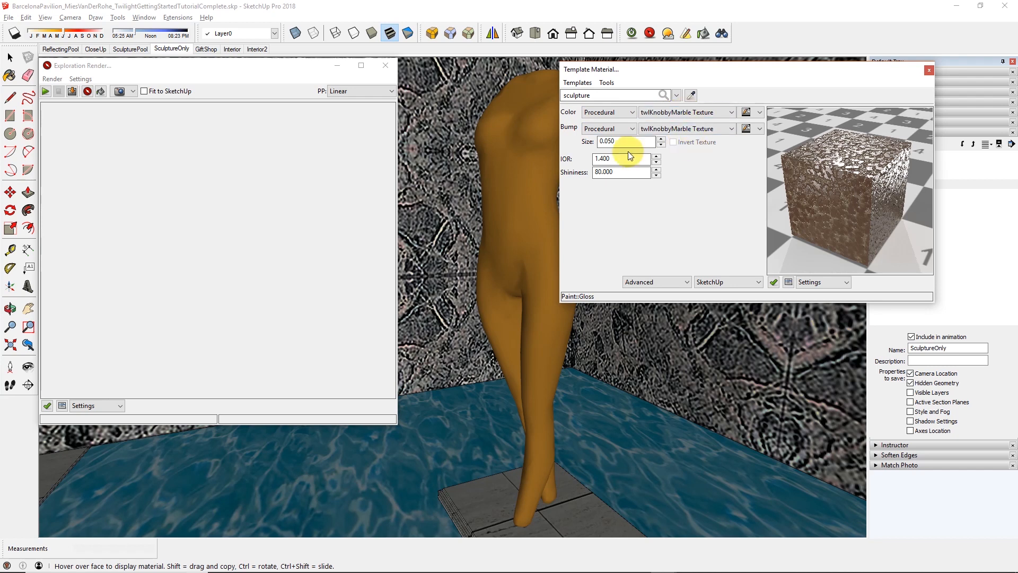
{"action": "left_click_drag", "start_coordinate": [631, 140], "coordinate": [547, 141]}
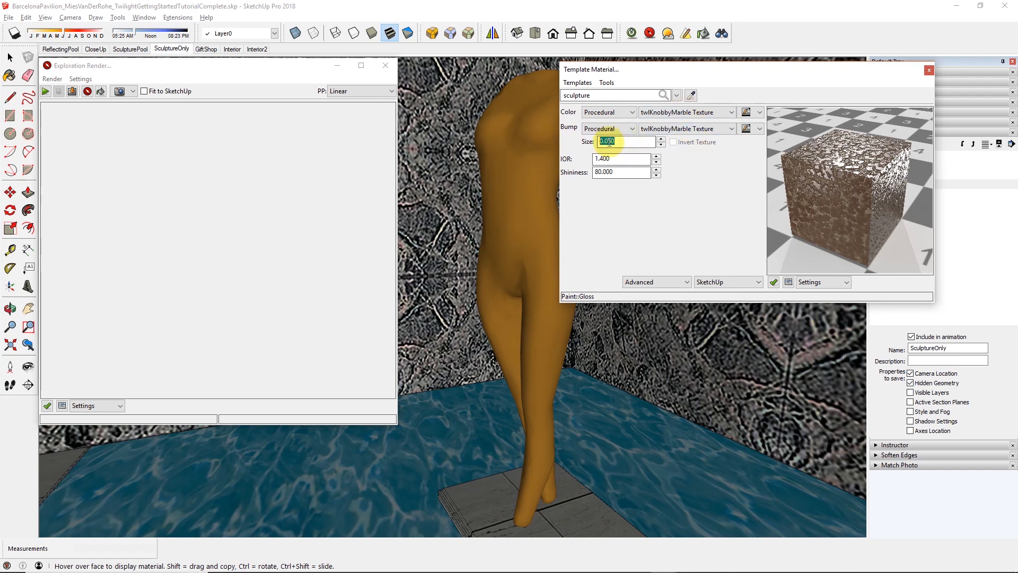
Step: Start an Exploration Render of the sculpture and turn off the automatic material preview
{"action": "left_click", "coordinate": [48, 91]}
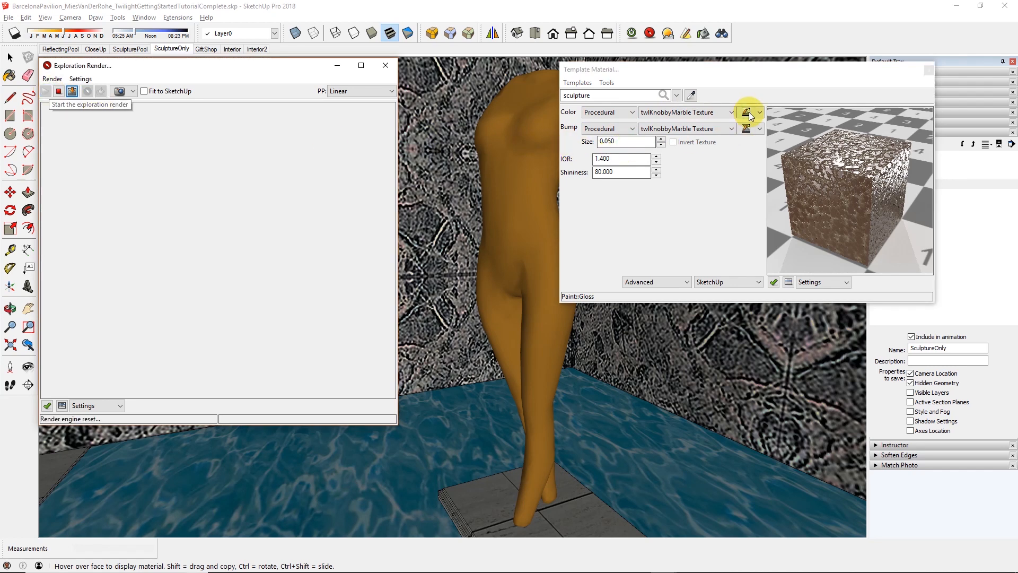
{"action": "left_click", "coordinate": [702, 116]}
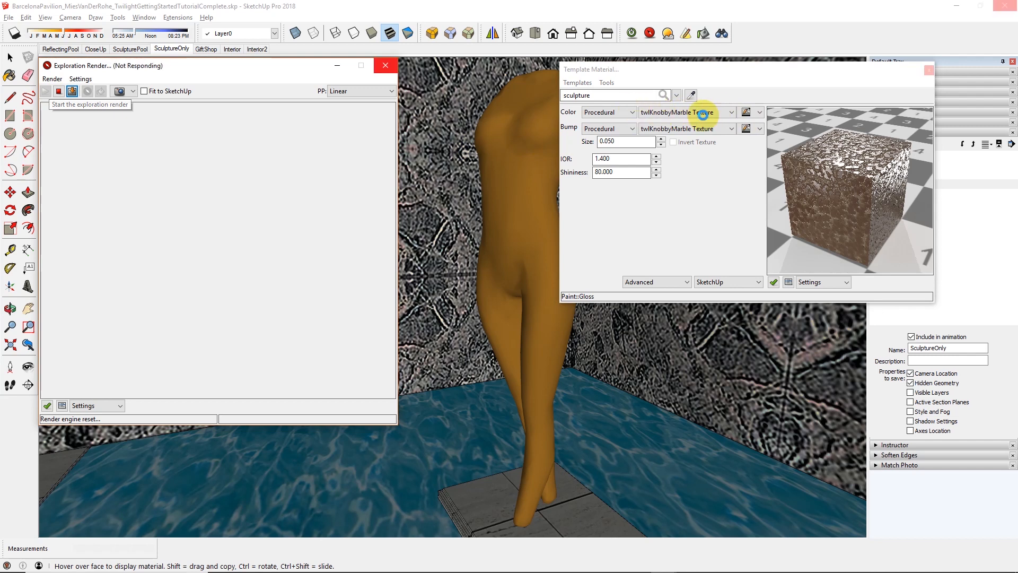
{"action": "left_click", "coordinate": [770, 279]}
{"action": "left_click", "coordinate": [773, 280]}
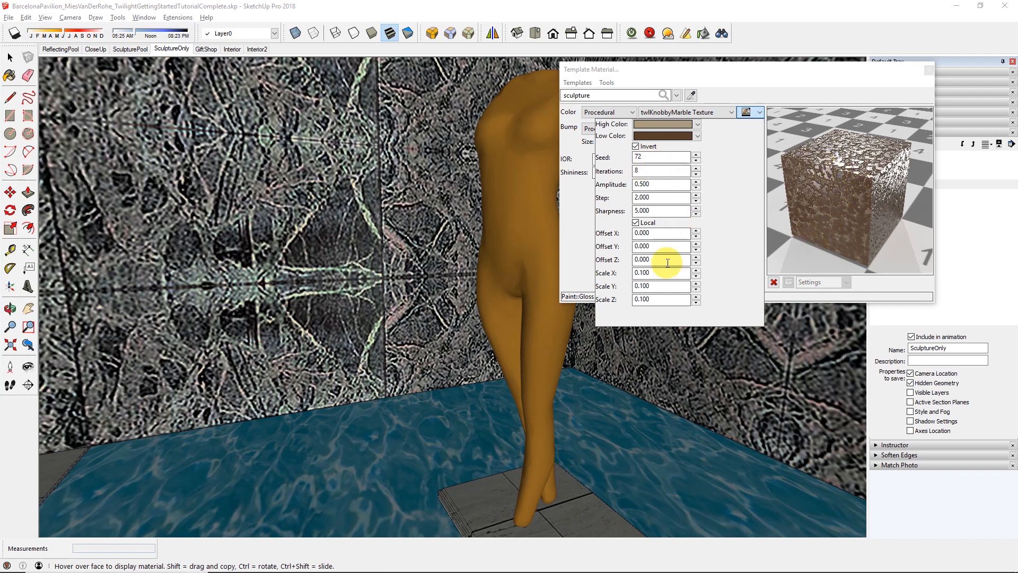
Step: Examine the X, Y and Z scales of the sculpture's procedural colour and bump textures, comparing them with the rendered sculpture
{"action": "left_click_drag", "start_coordinate": [663, 271], "coordinate": [608, 274]}
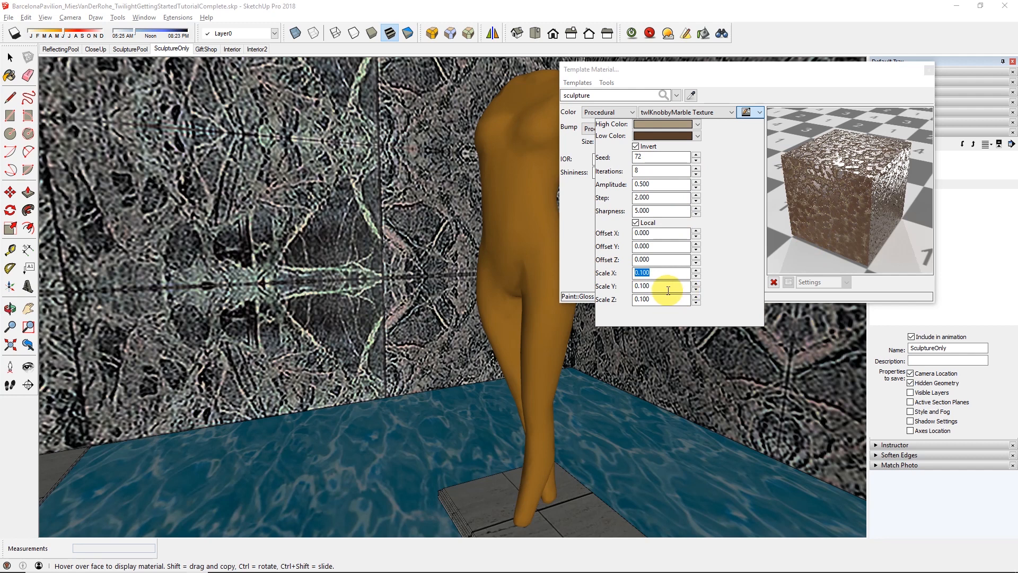
{"action": "double_click", "coordinate": [675, 300]}
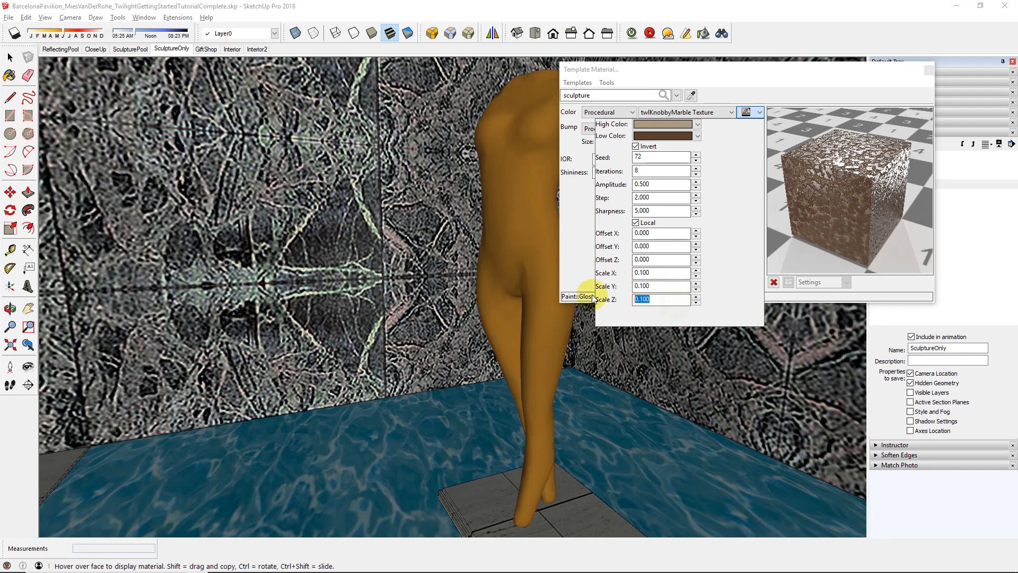
{"action": "left_click", "coordinate": [739, 73]}
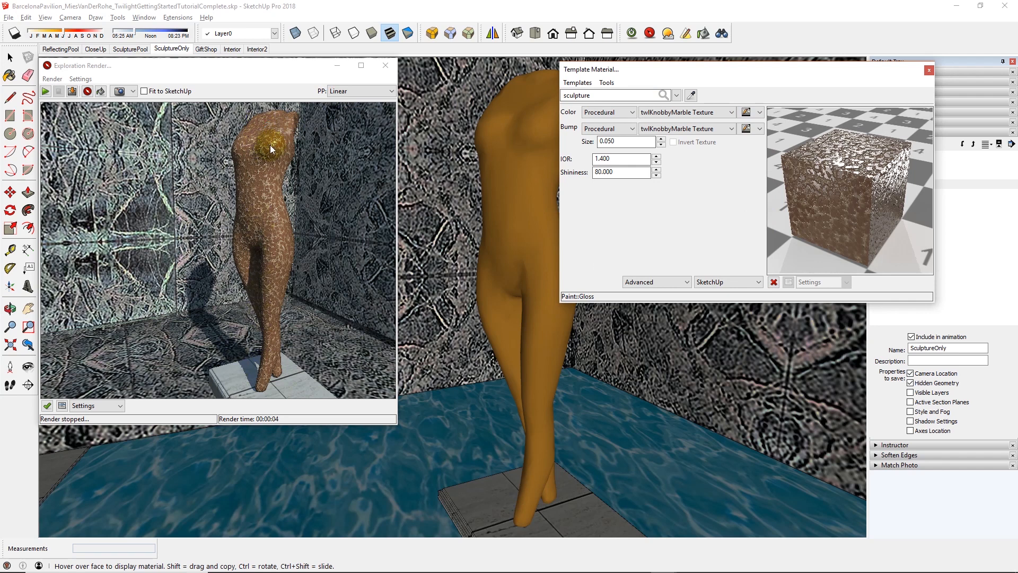
{"action": "left_click", "coordinate": [279, 339]}
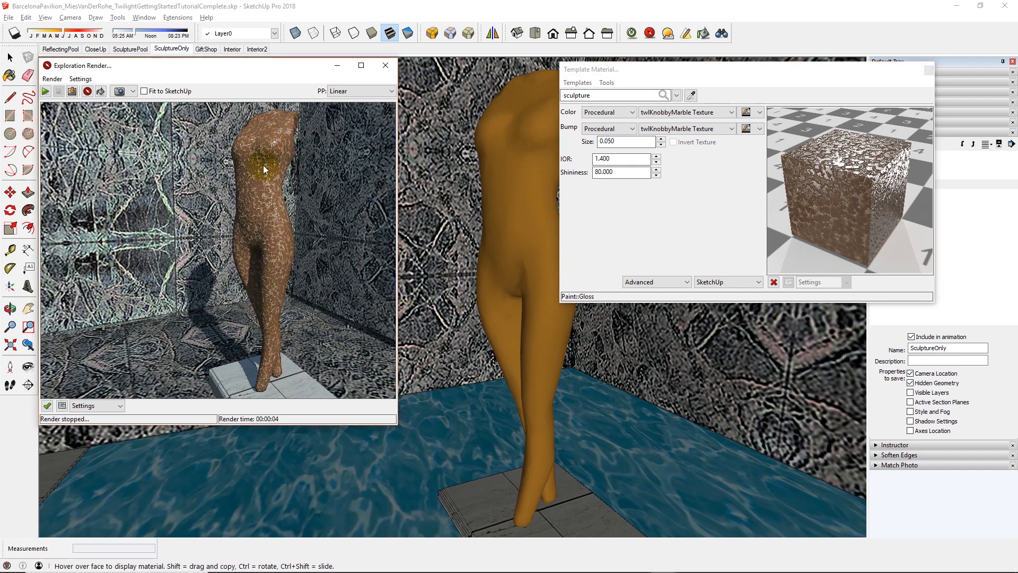
{"action": "left_click", "coordinate": [690, 129]}
{"action": "left_click", "coordinate": [605, 141]}
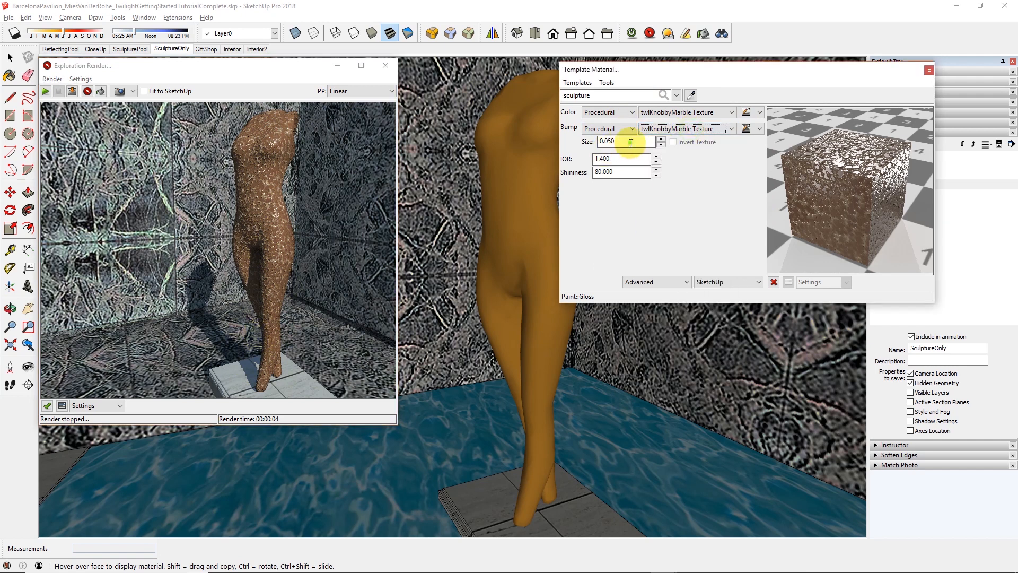
{"action": "left_click", "coordinate": [744, 132]}
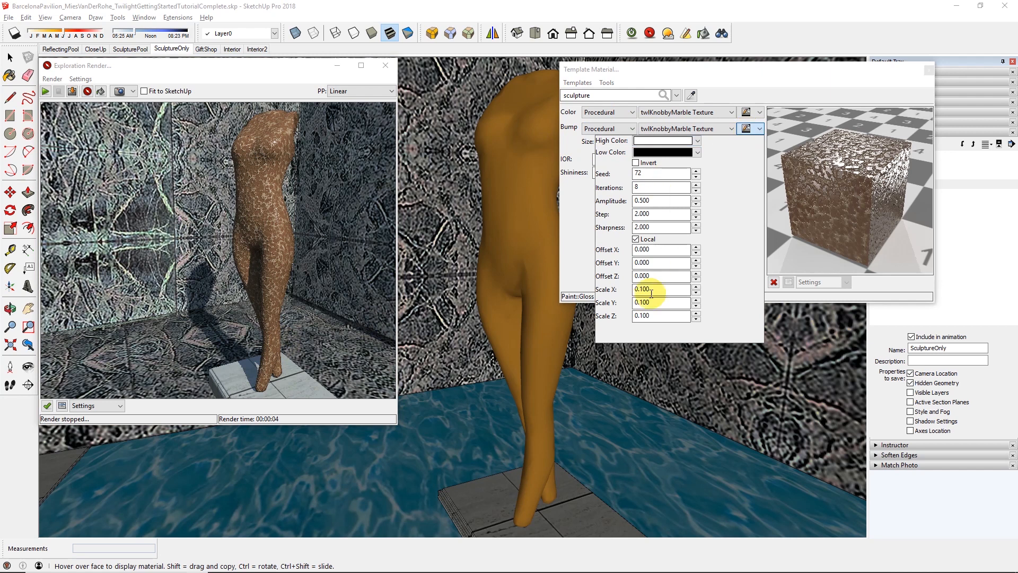
{"action": "double_click", "coordinate": [658, 316]}
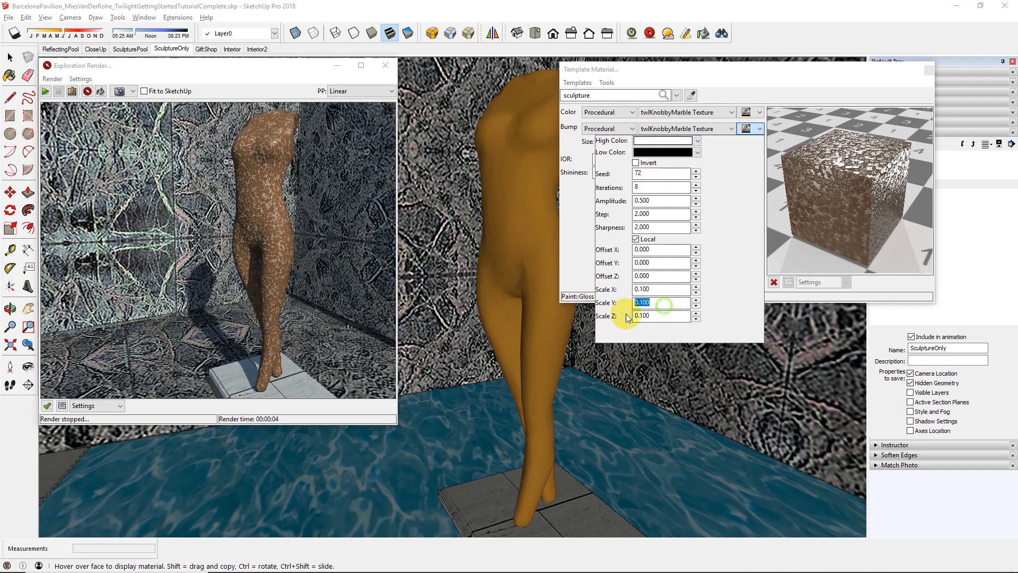
{"action": "left_click", "coordinate": [739, 83]}
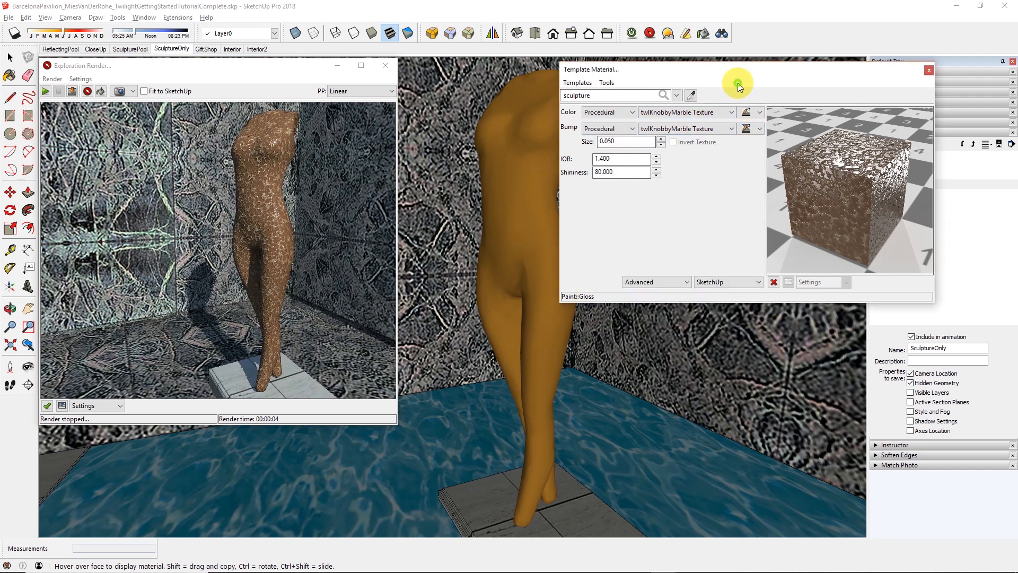
{"action": "left_click", "coordinate": [746, 112]}
{"action": "left_click_drag", "start_coordinate": [666, 299], "coordinate": [637, 299]}
{"action": "left_click", "coordinate": [729, 86]}
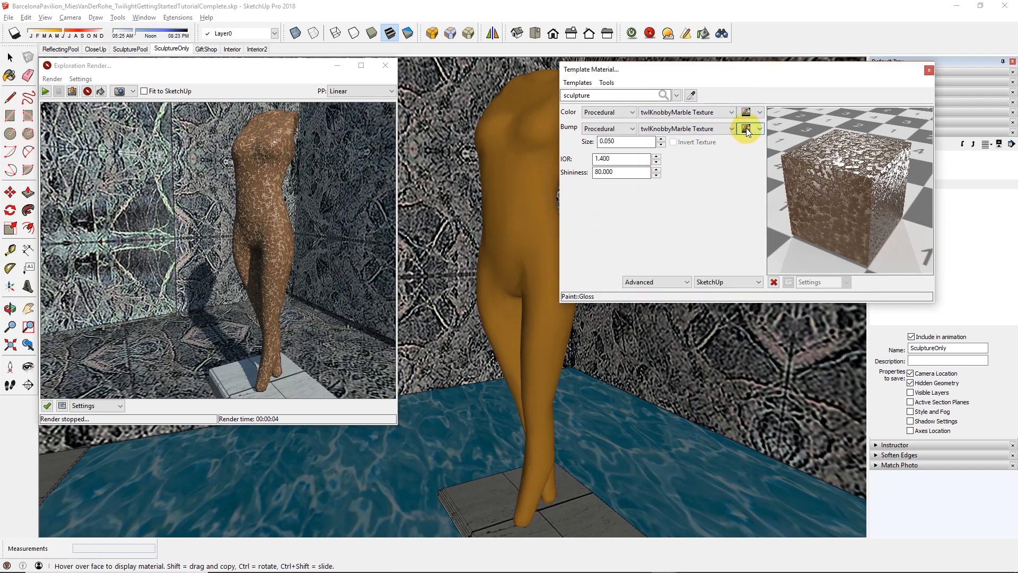
Step: Set the sculpture's bump texture scale to 1 in X, Y and Z and refresh the Exploration Render
{"action": "left_click", "coordinate": [747, 129]}
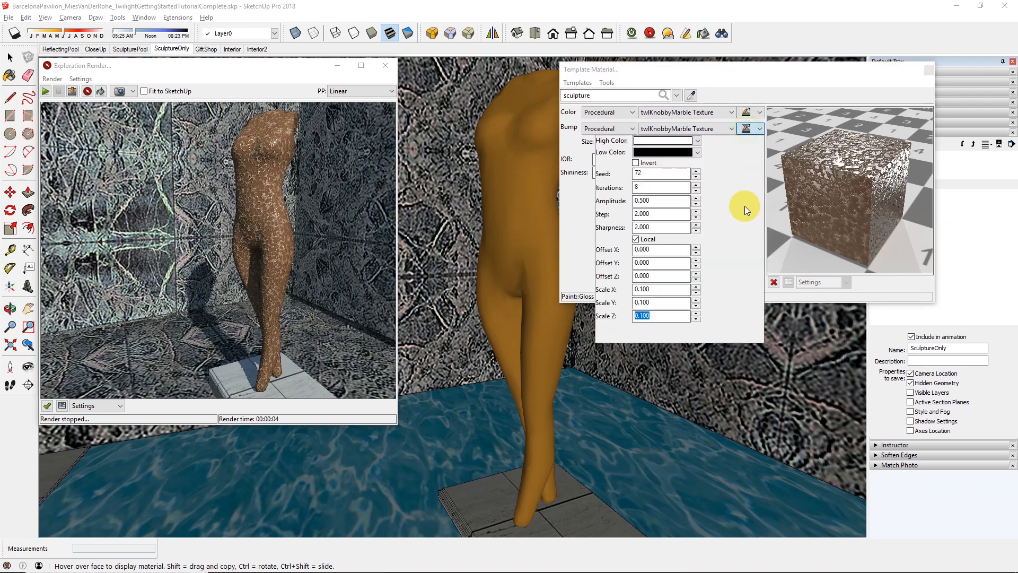
{"action": "left_click_drag", "start_coordinate": [670, 289], "coordinate": [635, 289]}
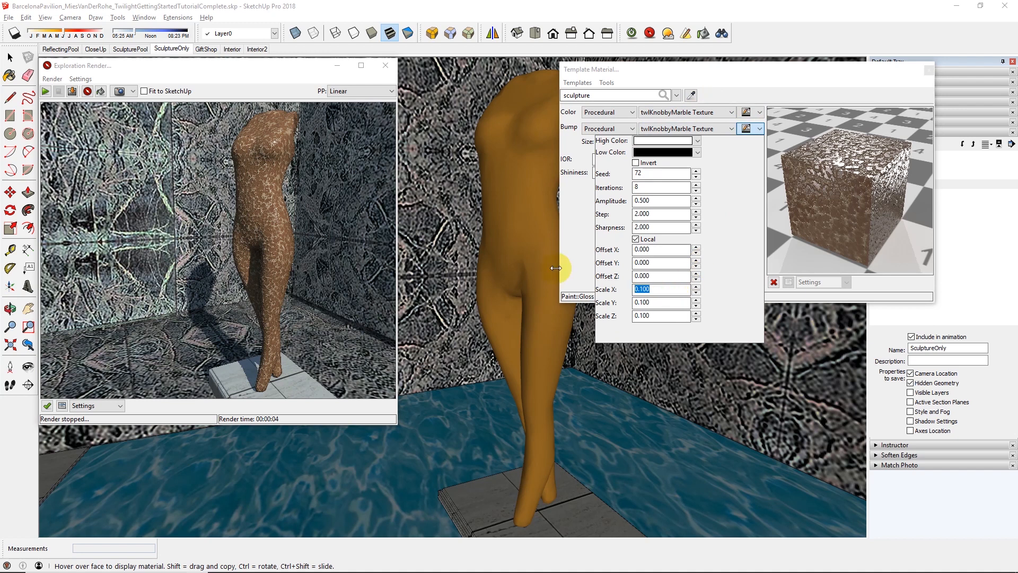
{"action": "type", "text": "1"}
{"action": "key", "text": "Tab"}
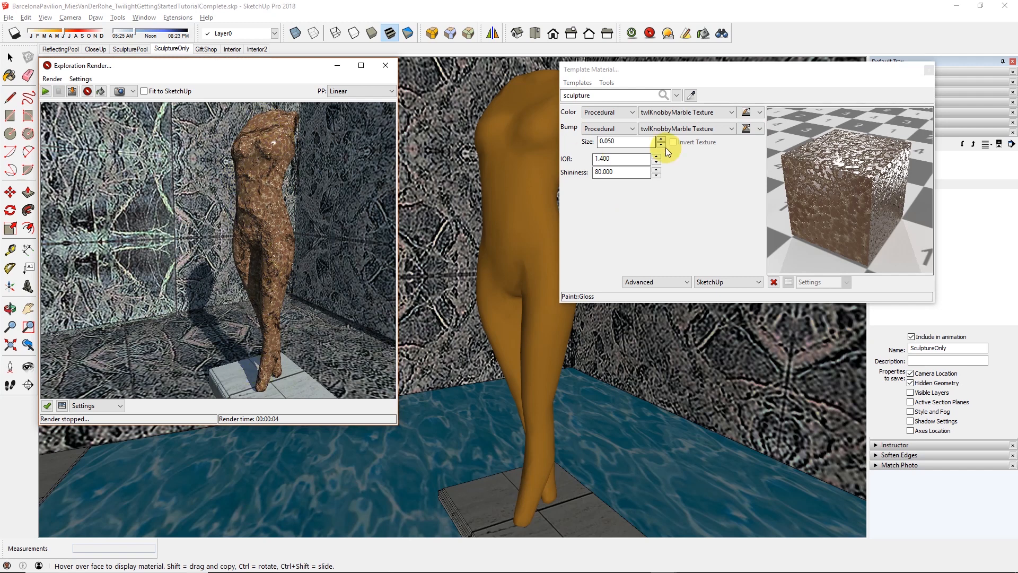
Step: Set the bump texture's X scale to .1 and restart the Exploration Render
{"action": "left_click", "coordinate": [747, 128]}
{"action": "double_click", "coordinate": [651, 289]}
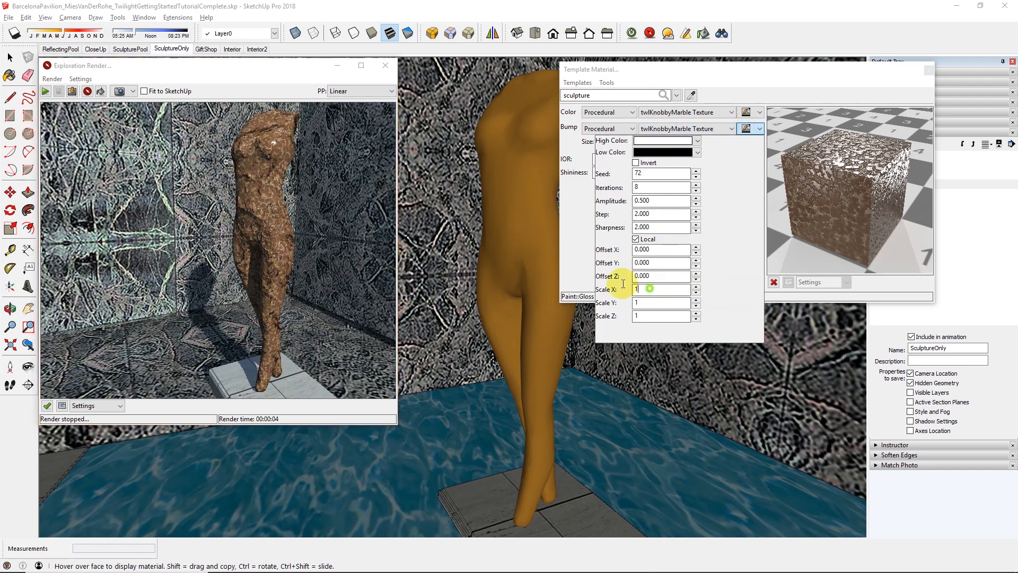
{"action": "type", "text": ".1"}
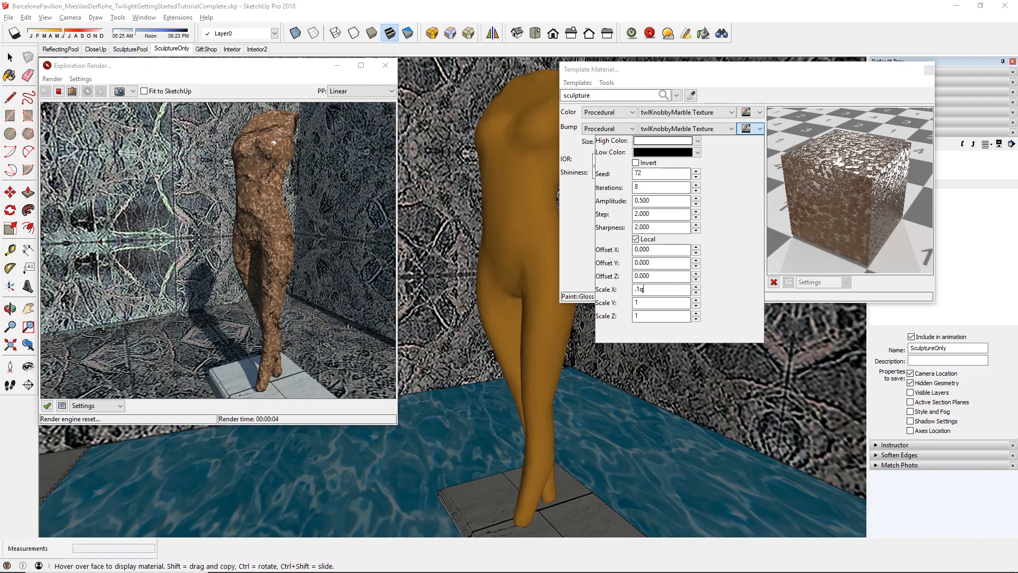
Step: Turn the material preview back on, check its list of preview scenes, and move the material editor slightly
{"action": "left_click", "coordinate": [774, 282]}
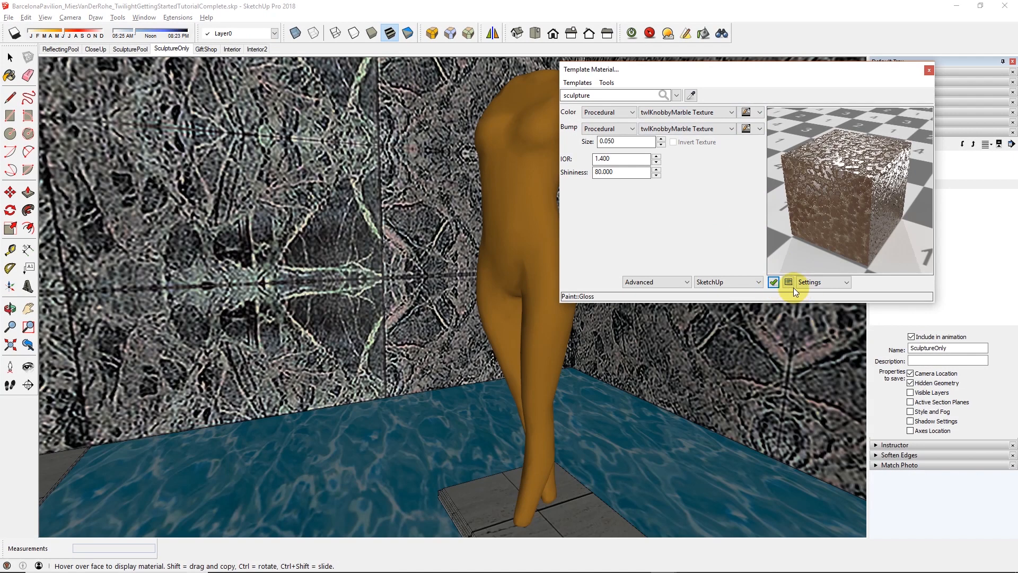
{"action": "left_click", "coordinate": [790, 284]}
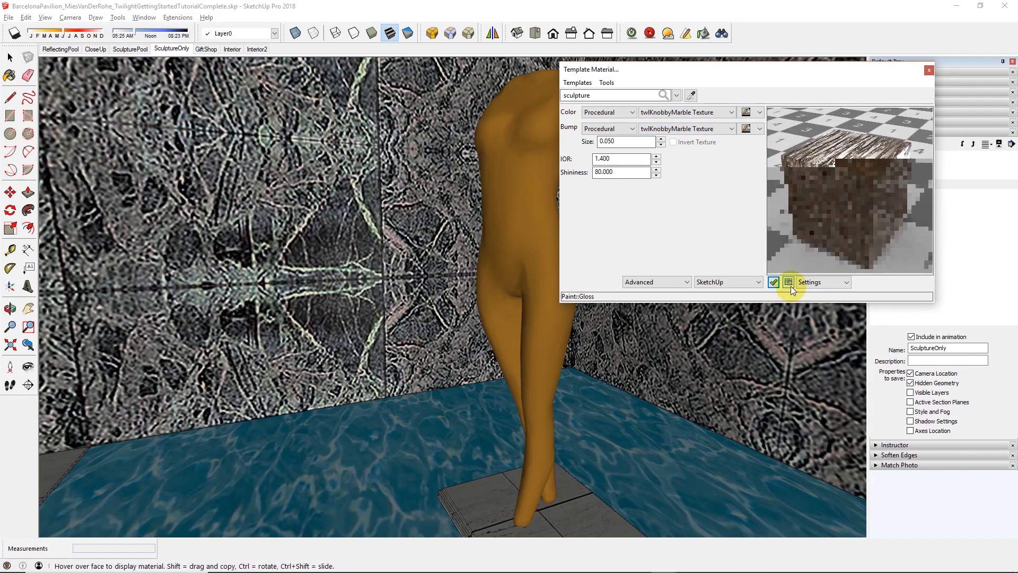
{"action": "left_click", "coordinate": [789, 285]}
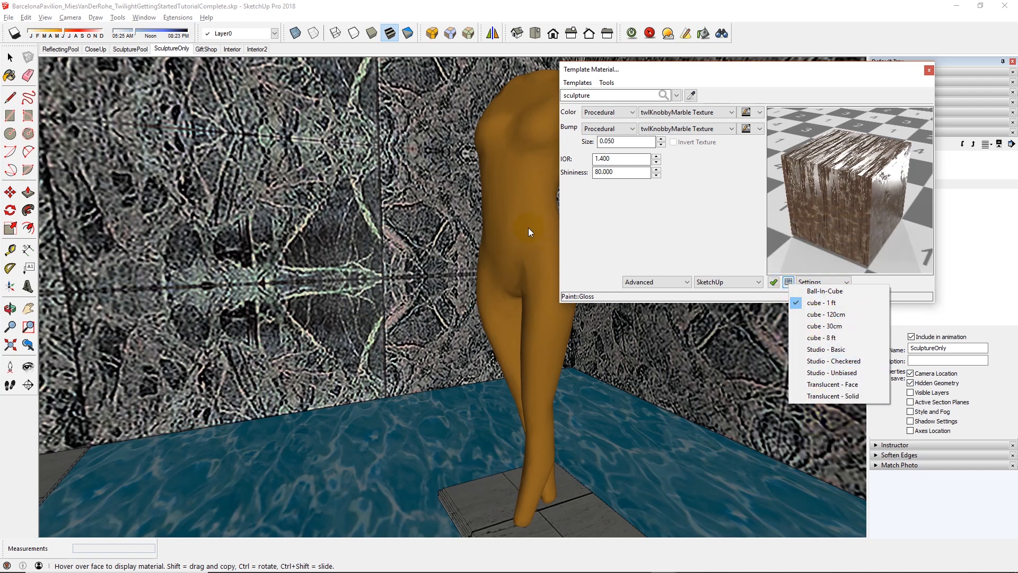
{"action": "left_click", "coordinate": [681, 66]}
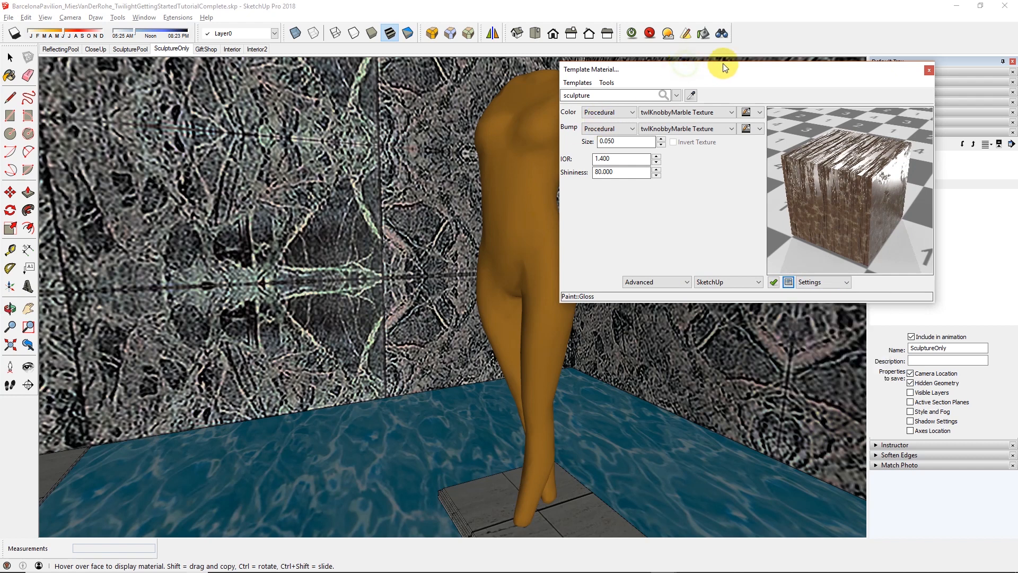
{"action": "left_click_drag", "start_coordinate": [723, 65], "coordinate": [730, 78]}
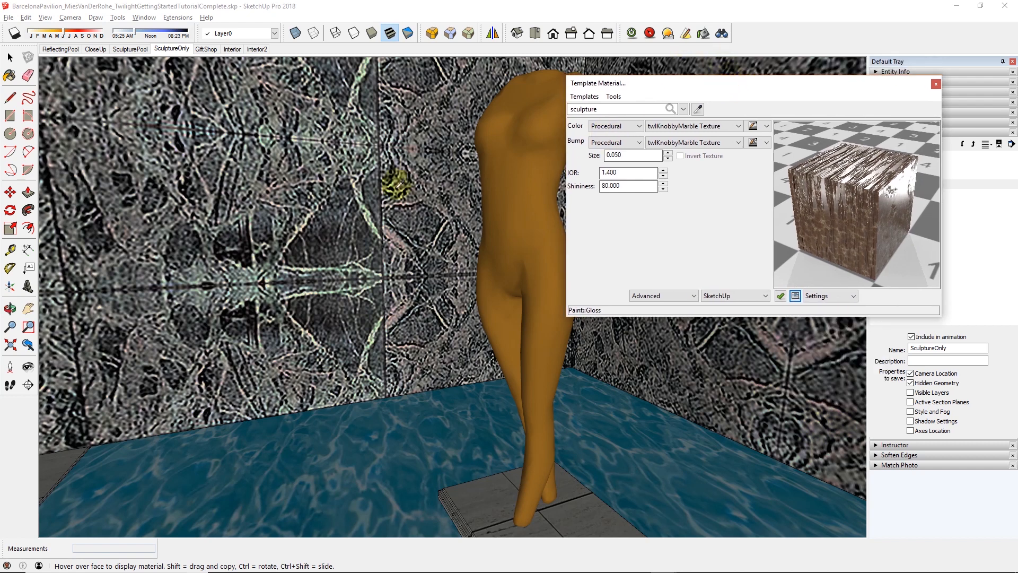
Step: Switch to the Select tool and re-render the sculpture's material preview with the cube - 1 ft scene
{"action": "left_click", "coordinate": [10, 57]}
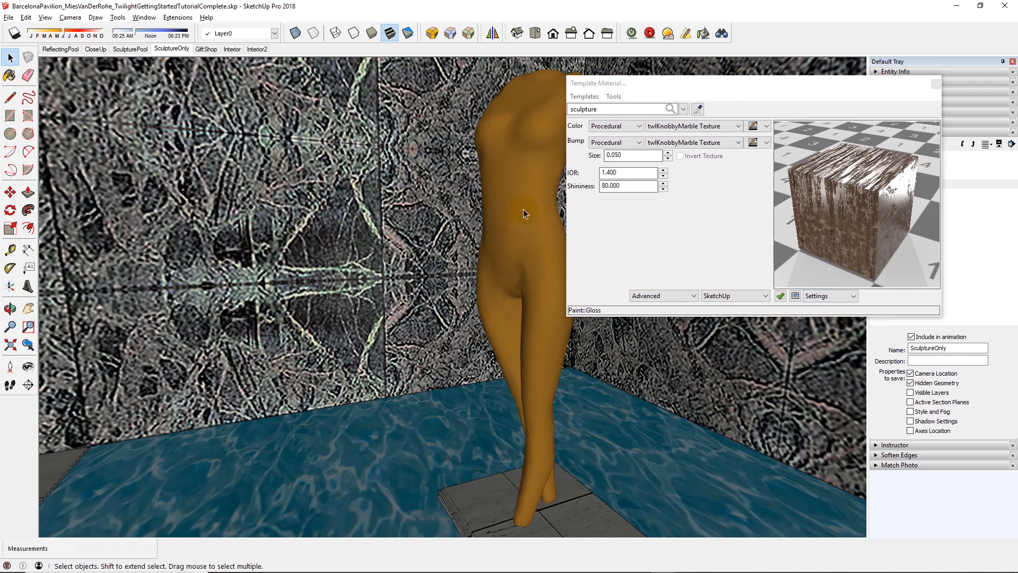
{"action": "middle_click_drag", "start_coordinate": [530, 208], "coordinate": [520, 207]}
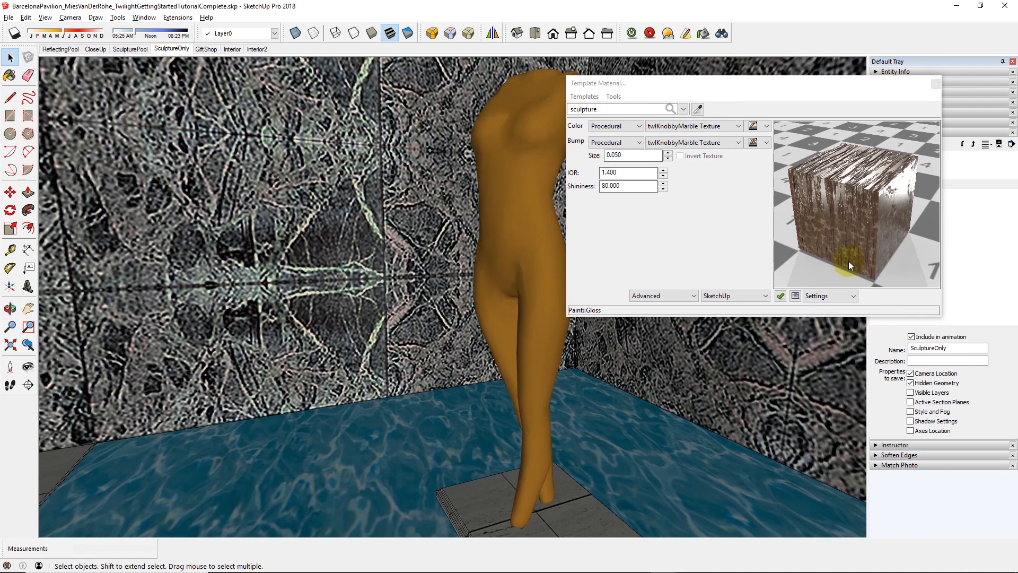
{"action": "left_click", "coordinate": [795, 297]}
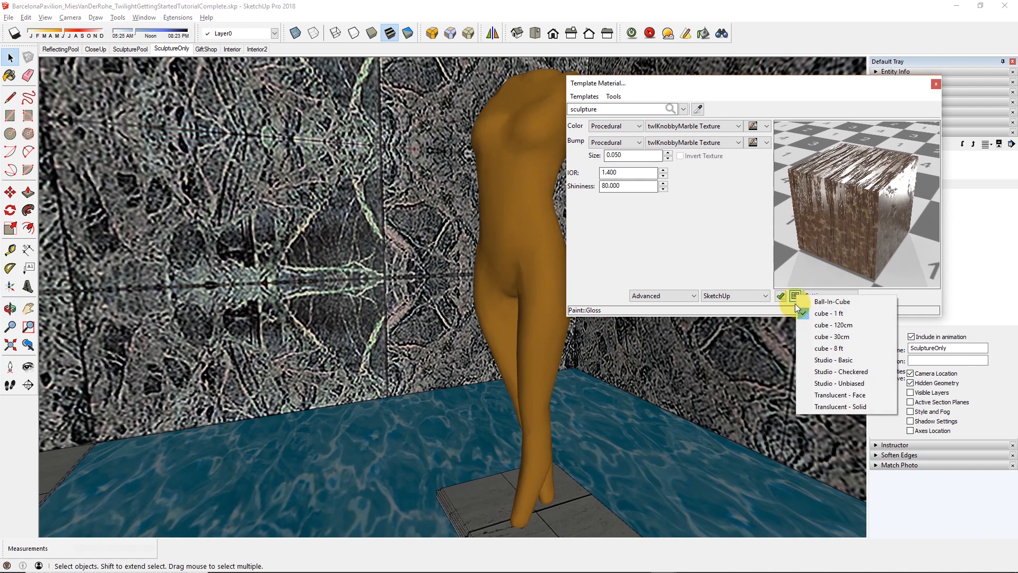
{"action": "left_click", "coordinate": [831, 314]}
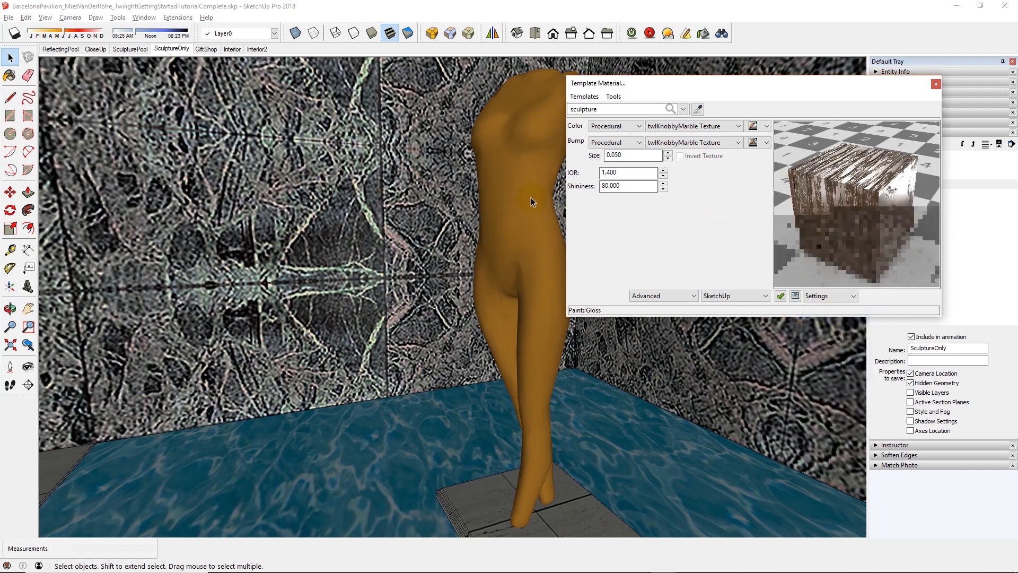
Step: Set the sculpture's bump texture Y and Z scales to .1, matching its procedural colour texture, and inspect the updated preview
{"action": "left_click", "coordinate": [754, 126]}
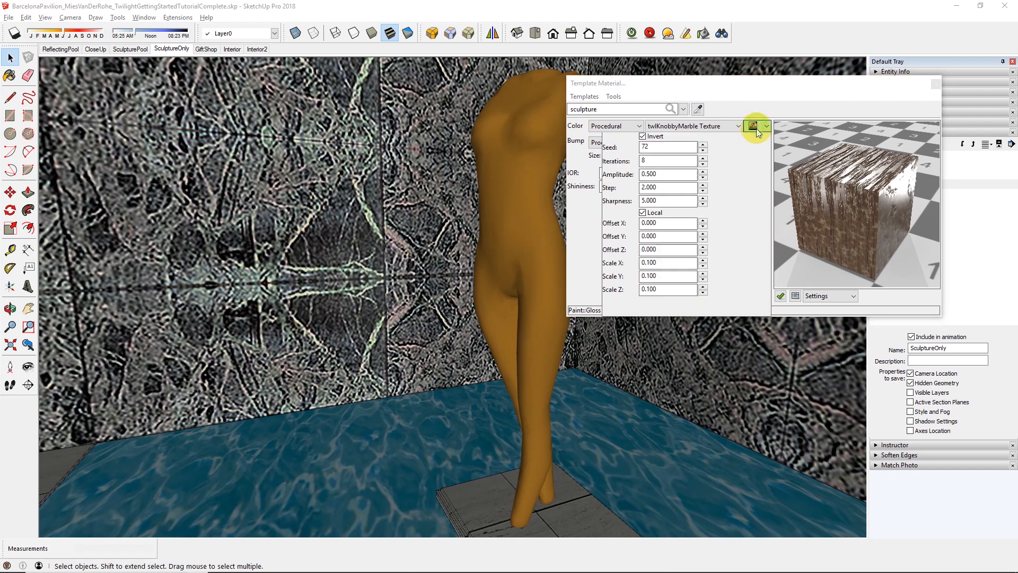
{"action": "left_click", "coordinate": [644, 314]}
{"action": "left_click_drag", "start_coordinate": [644, 315], "coordinate": [616, 314]}
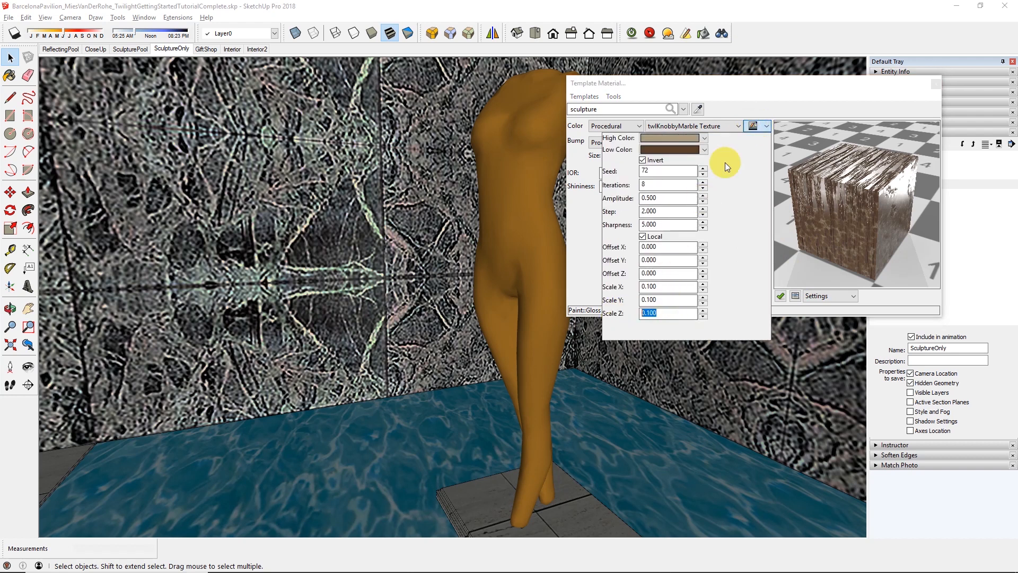
{"action": "left_click", "coordinate": [732, 99]}
{"action": "left_click", "coordinate": [760, 138]}
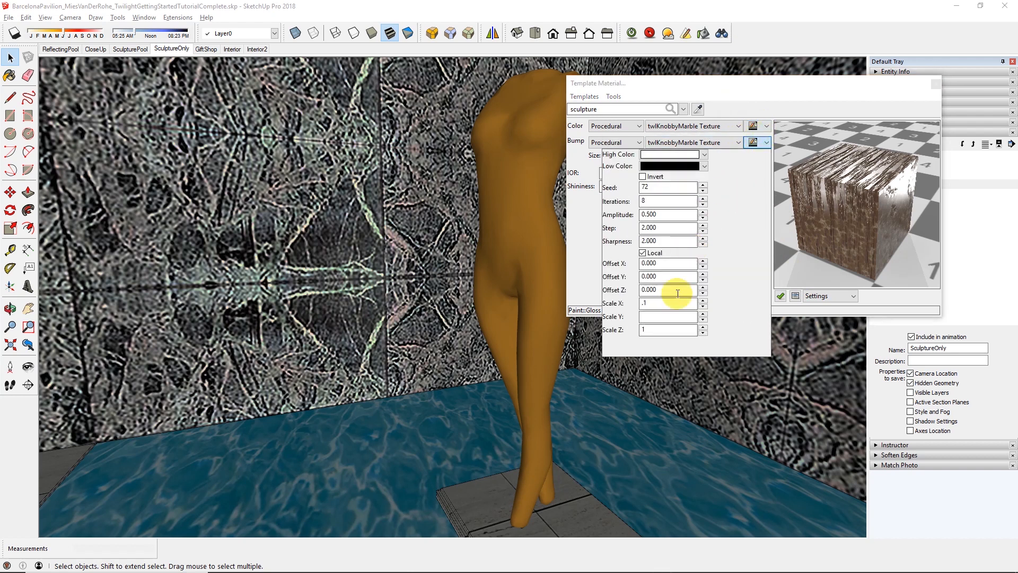
{"action": "left_click_drag", "start_coordinate": [660, 318], "coordinate": [601, 317]}
{"action": "key", "text": "BackSpace"}
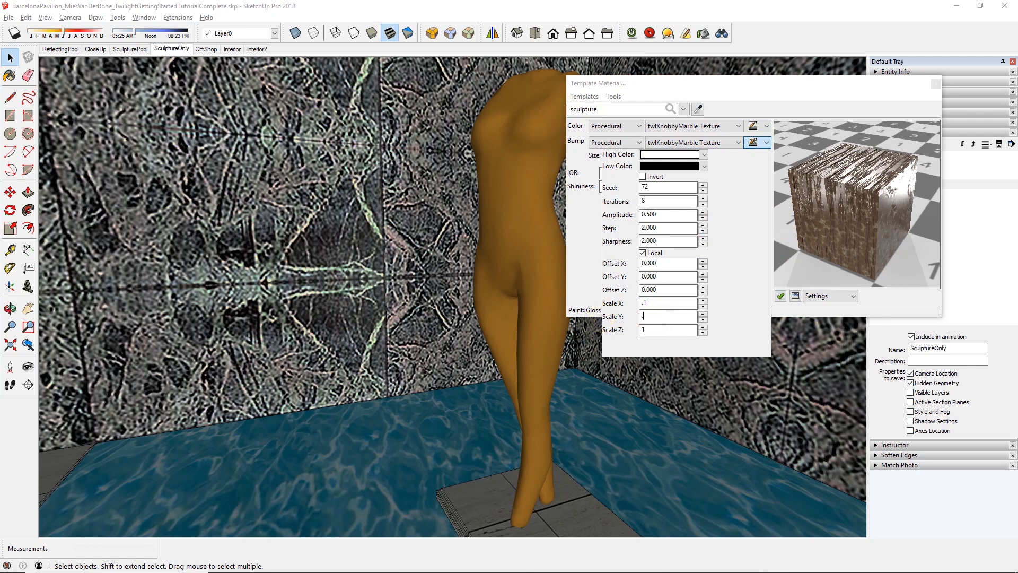
{"action": "type", "text": ".1"}
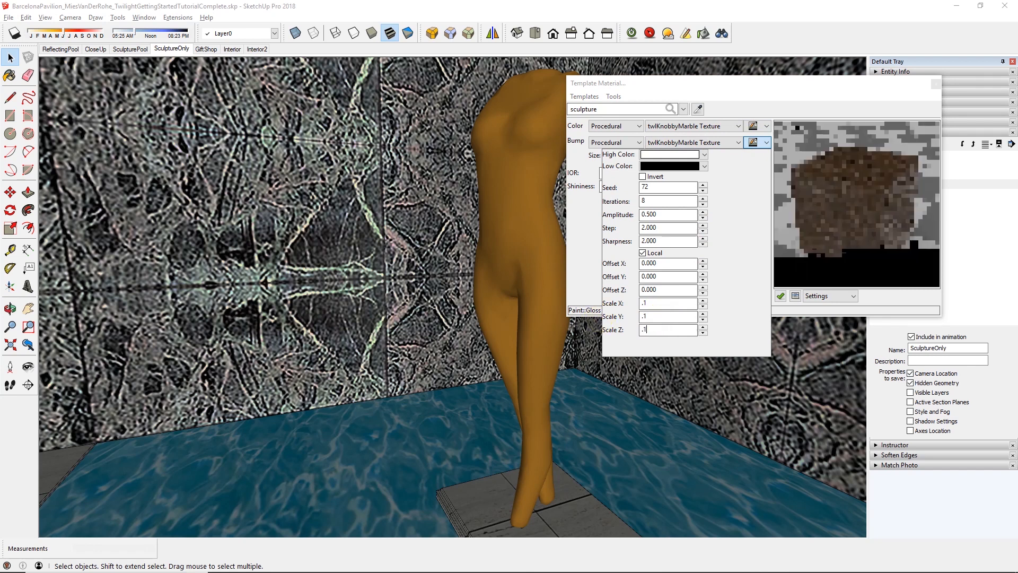
{"action": "left_click", "coordinate": [809, 87]}
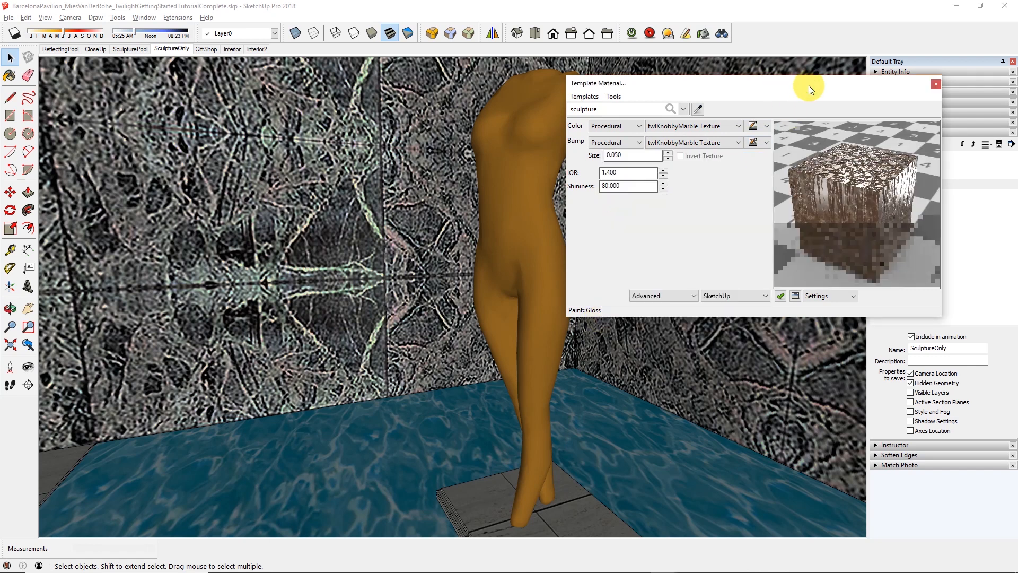
{"action": "left_click", "coordinate": [793, 138]}
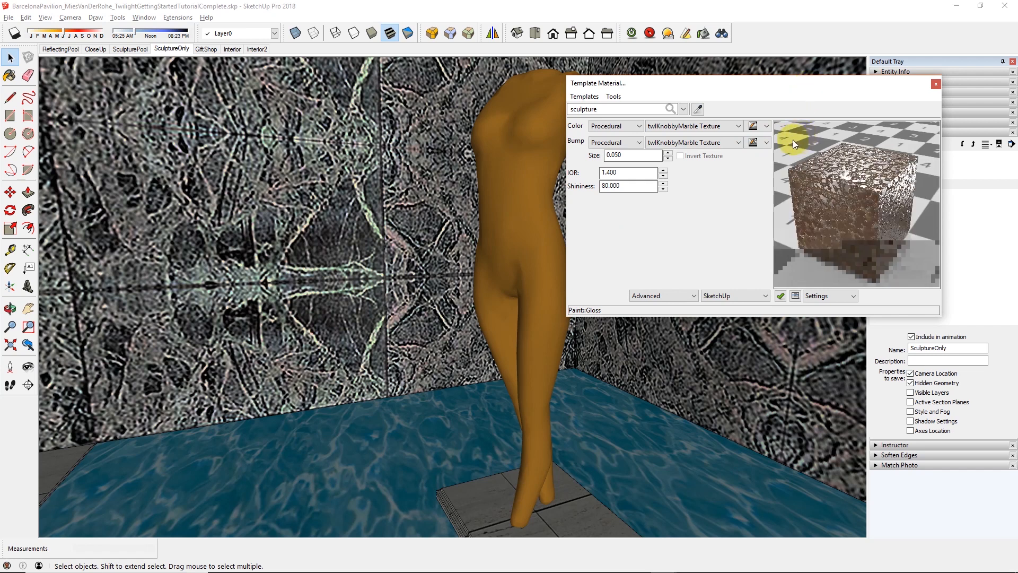
{"action": "left_click", "coordinate": [841, 234]}
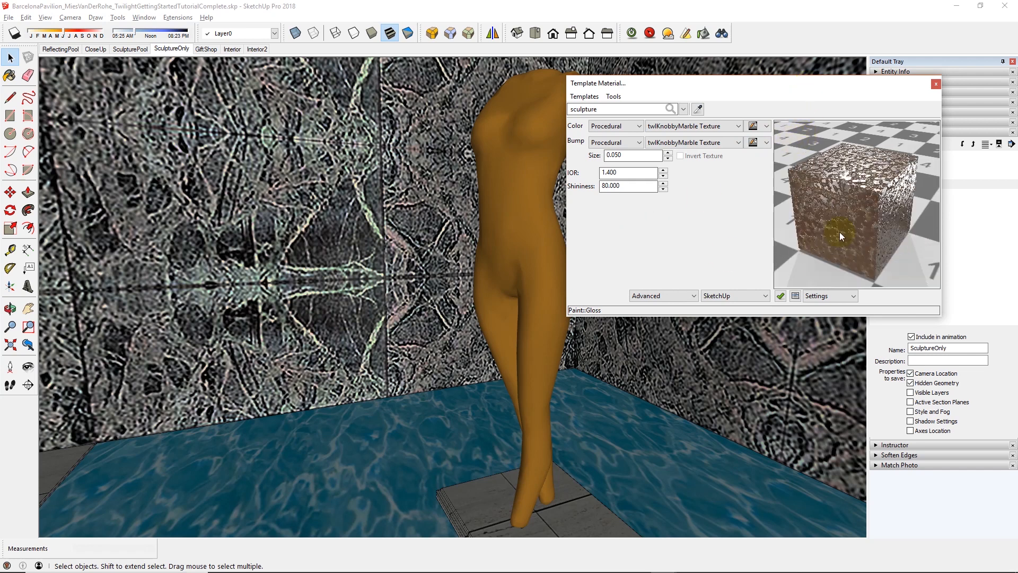
Step: Switch the sculpture's material preview to the Ball-In-Cube scene
{"action": "left_click", "coordinate": [796, 296]}
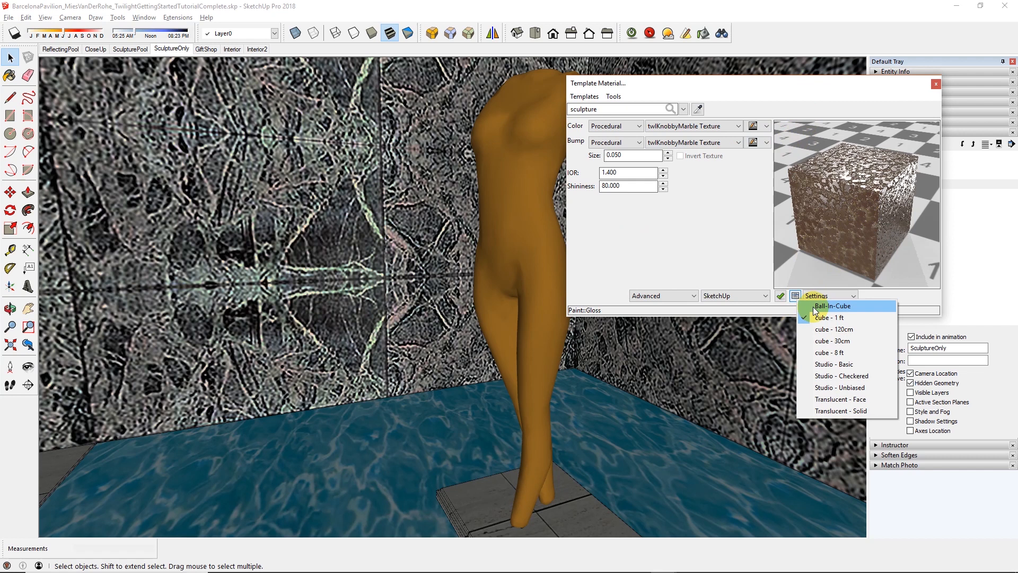
{"action": "left_click", "coordinate": [833, 306]}
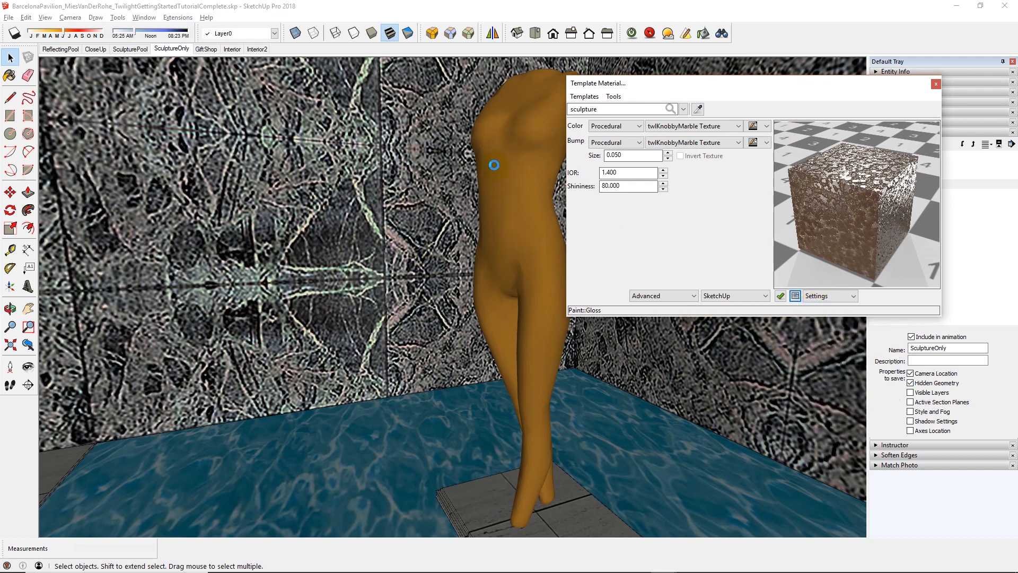
{"action": "left_click", "coordinate": [527, 342]}
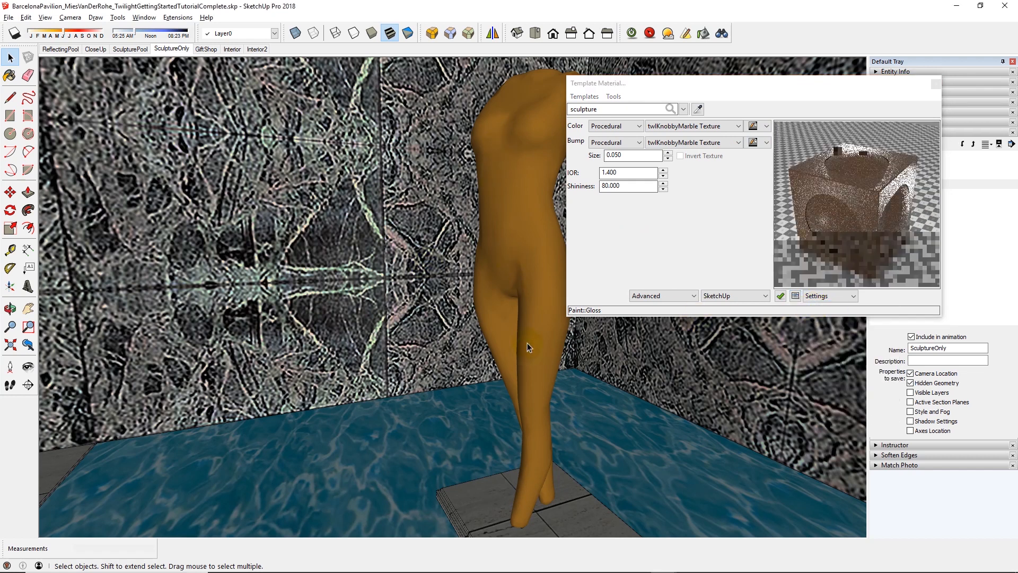
{"action": "left_click", "coordinate": [881, 222]}
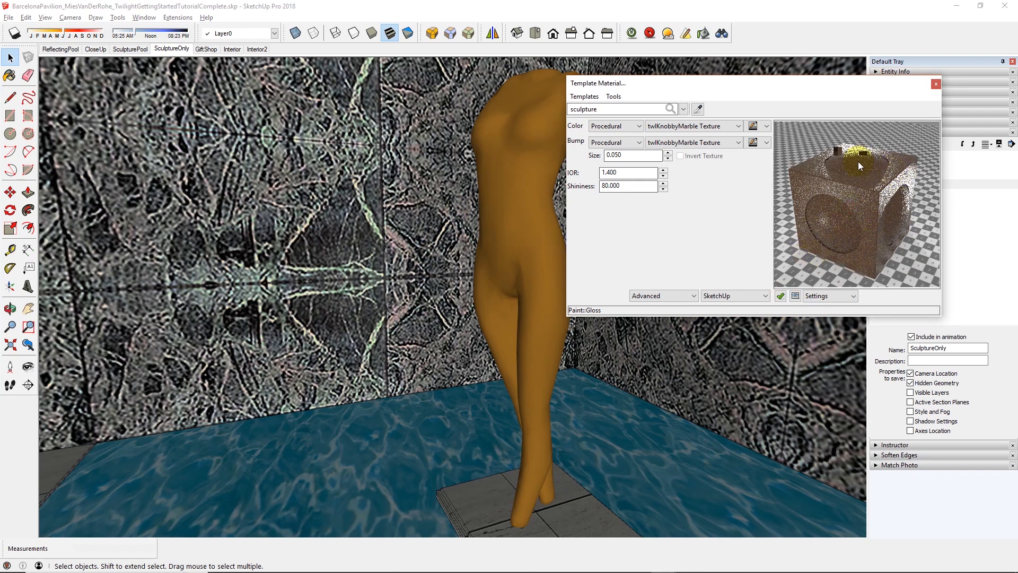
Step: Check the scales of the sculpture's procedural colour texture and re-render the Ball-In-Cube material preview
{"action": "left_click", "coordinate": [766, 126]}
{"action": "left_click", "coordinate": [766, 125]}
{"action": "left_click", "coordinate": [767, 126]}
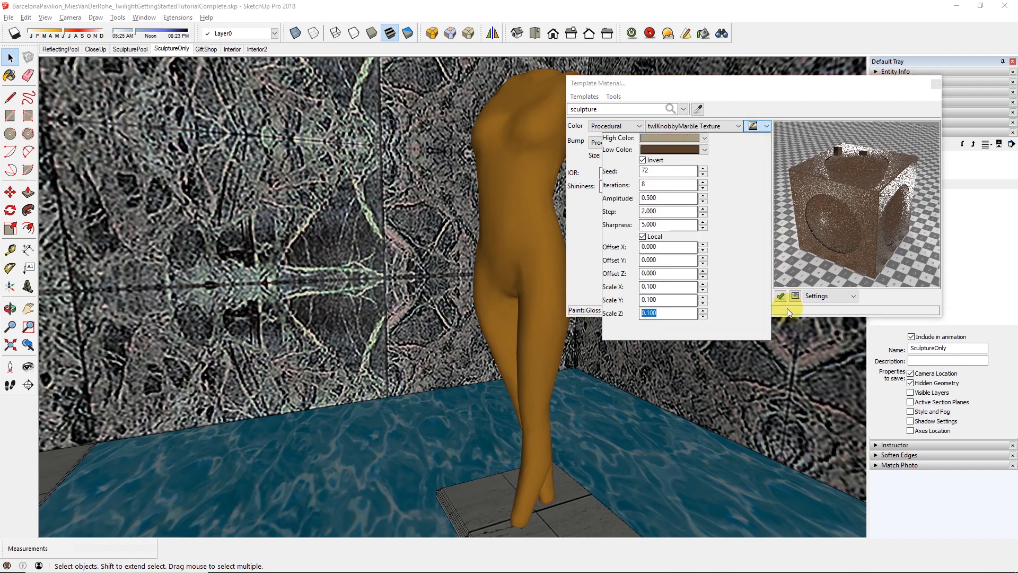
{"action": "left_click", "coordinate": [772, 91]}
{"action": "left_click", "coordinate": [795, 296]}
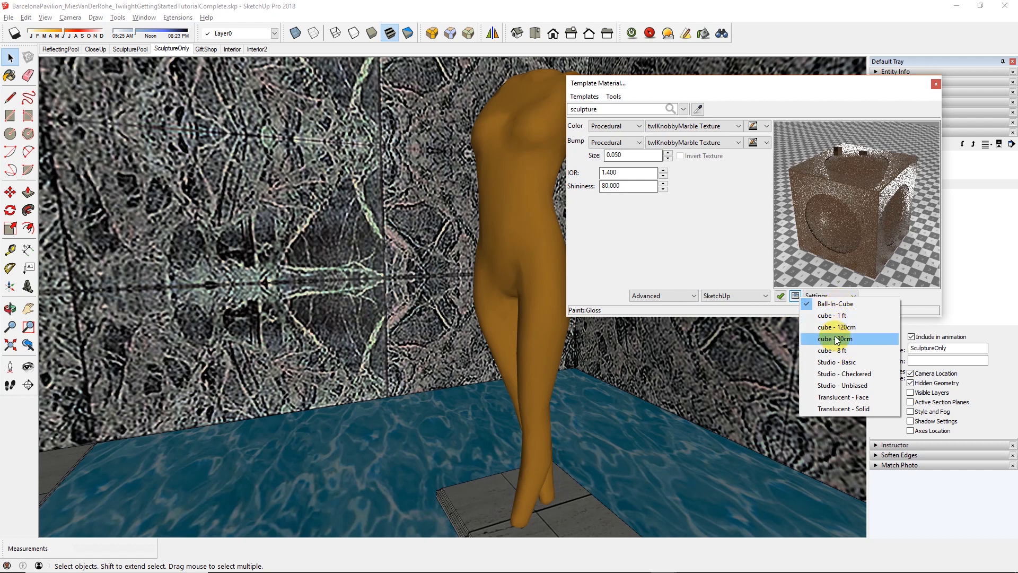
{"action": "left_click", "coordinate": [831, 303]}
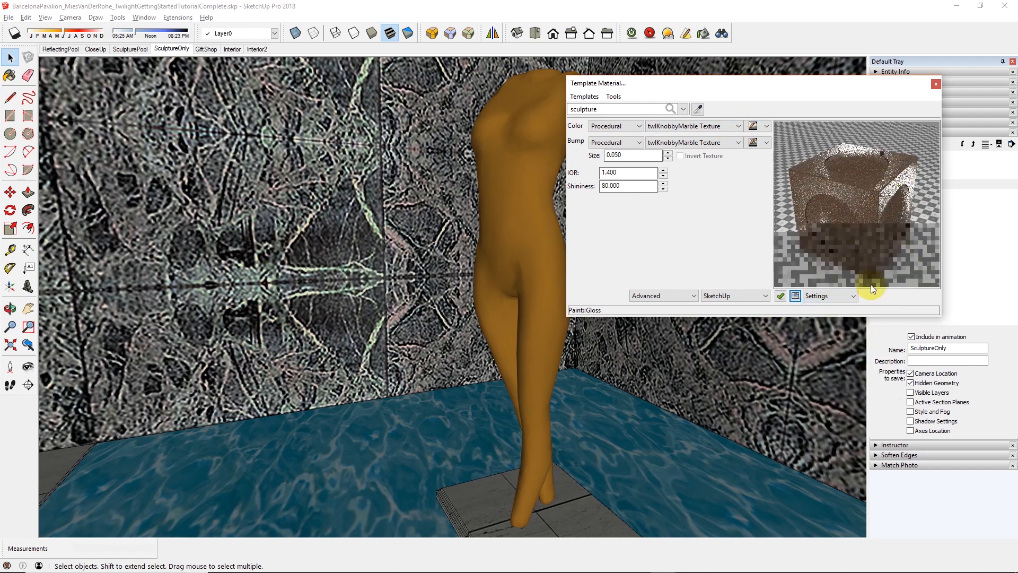
Step: Look over the material template categories and choose the cube - 1 ft scene for the material preview
{"action": "left_click", "coordinate": [598, 97]}
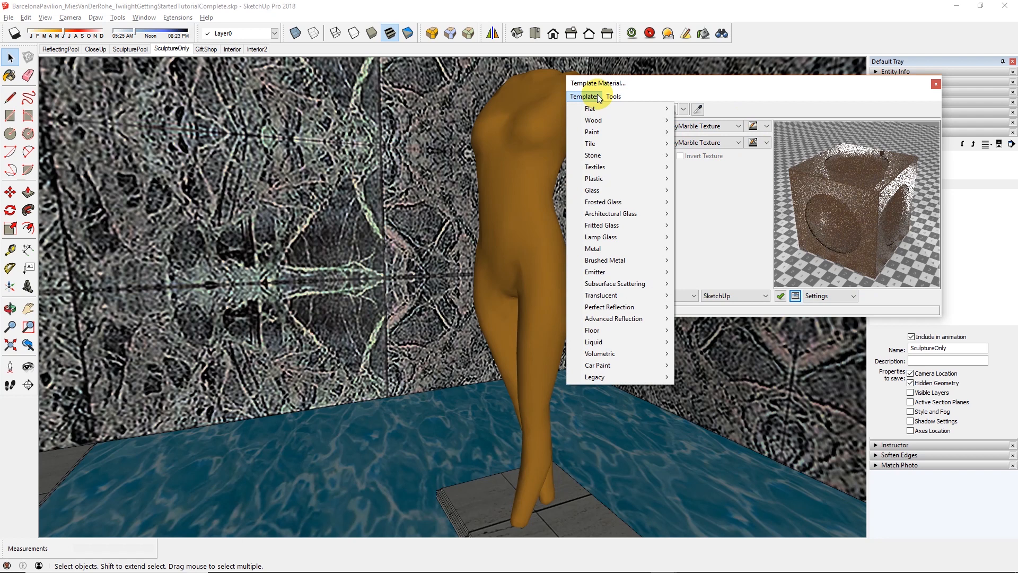
{"action": "left_click", "coordinate": [597, 97]}
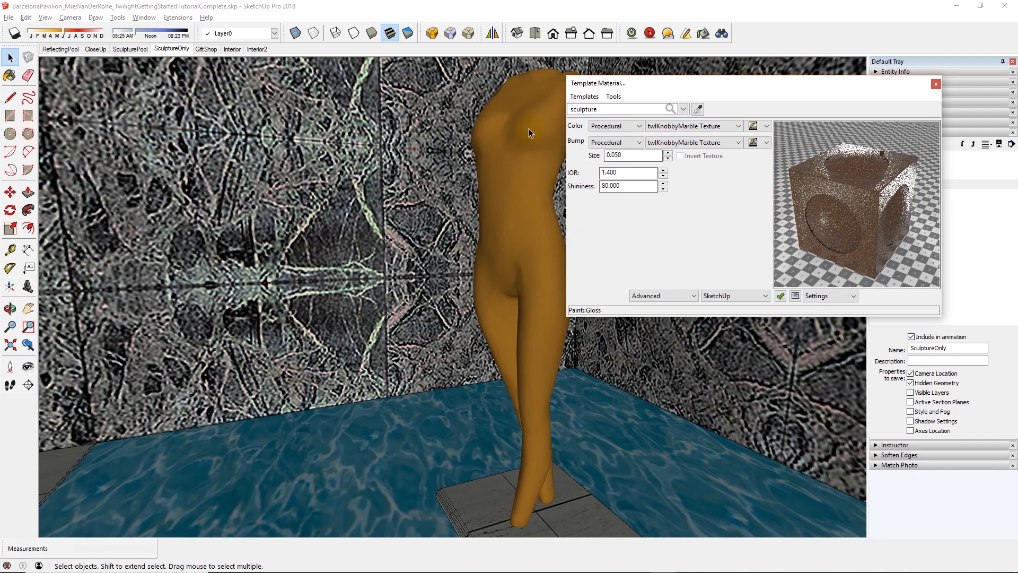
{"action": "left_click", "coordinate": [795, 296]}
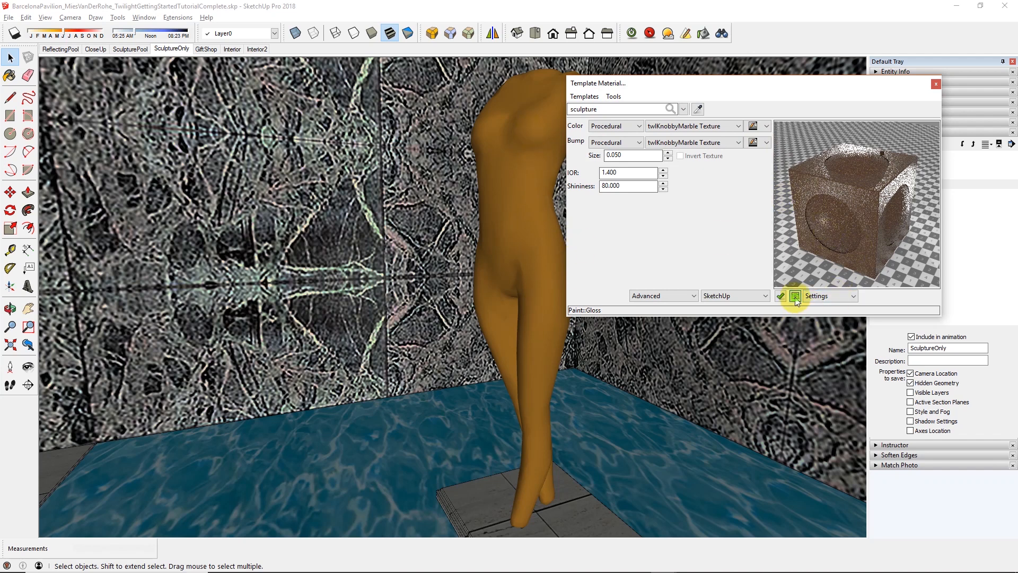
{"action": "left_click", "coordinate": [828, 313]}
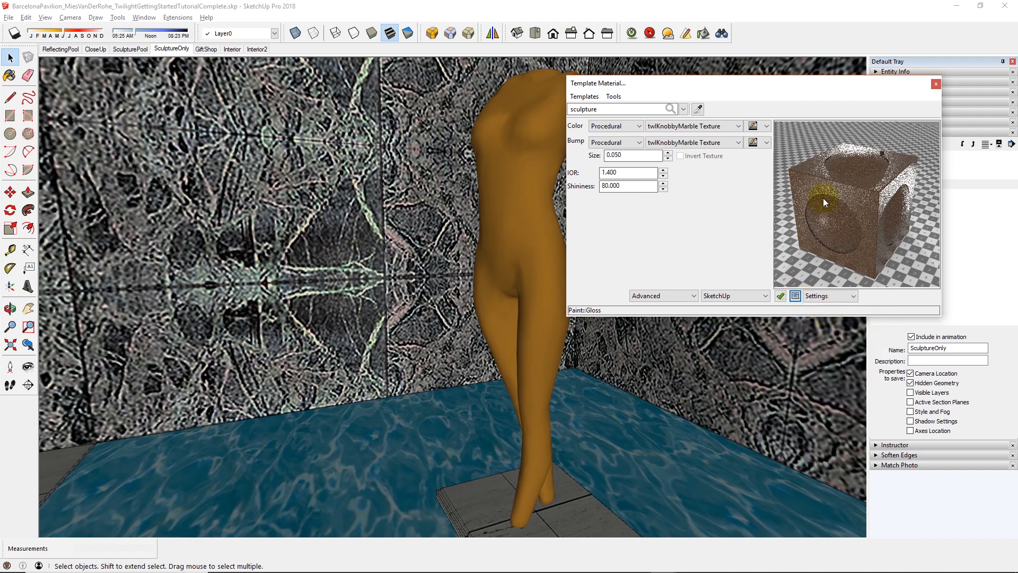